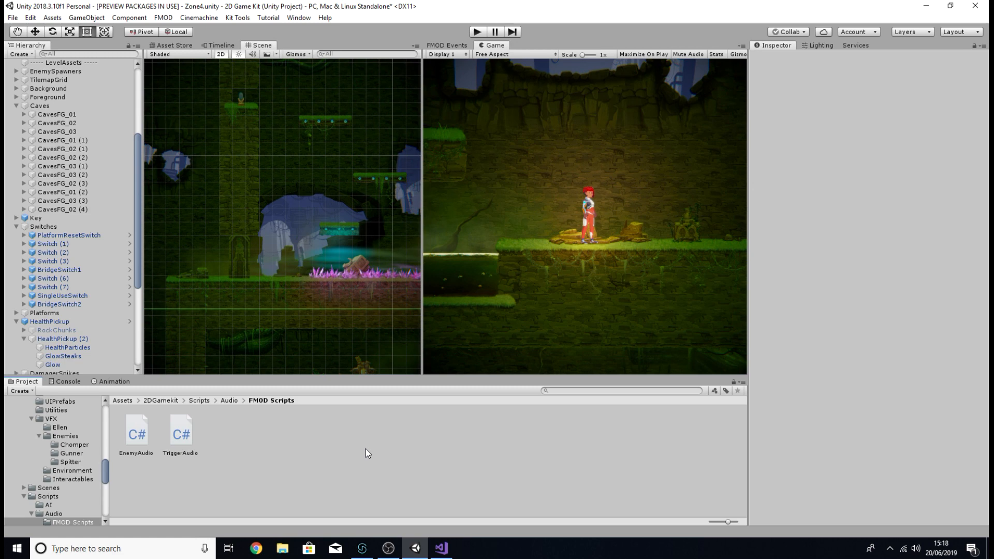
{"action": "scroll", "coordinate": [313, 155], "scroll_direction": "down", "scroll_amount": 5}
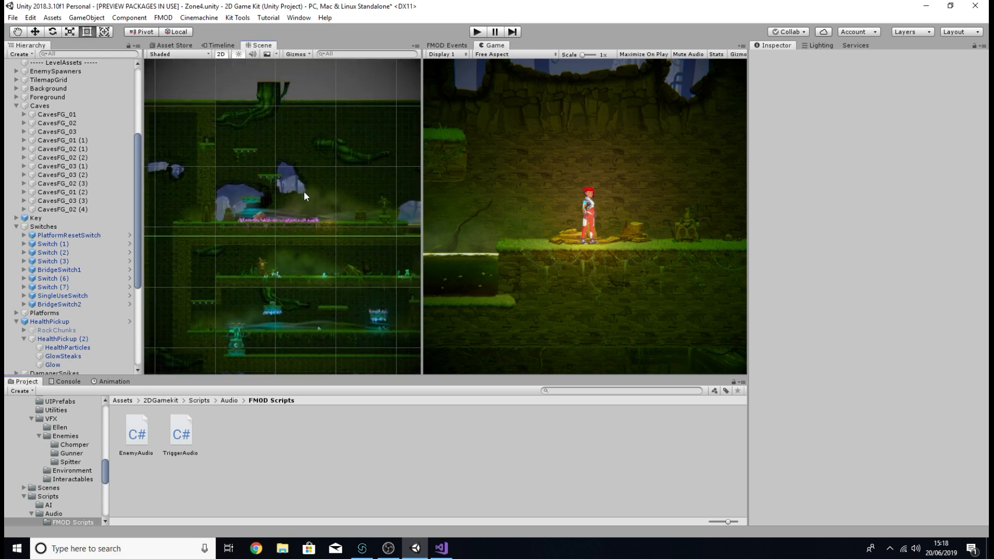
{"action": "middle_click_drag", "start_coordinate": [304, 192], "coordinate": [271, 165]}
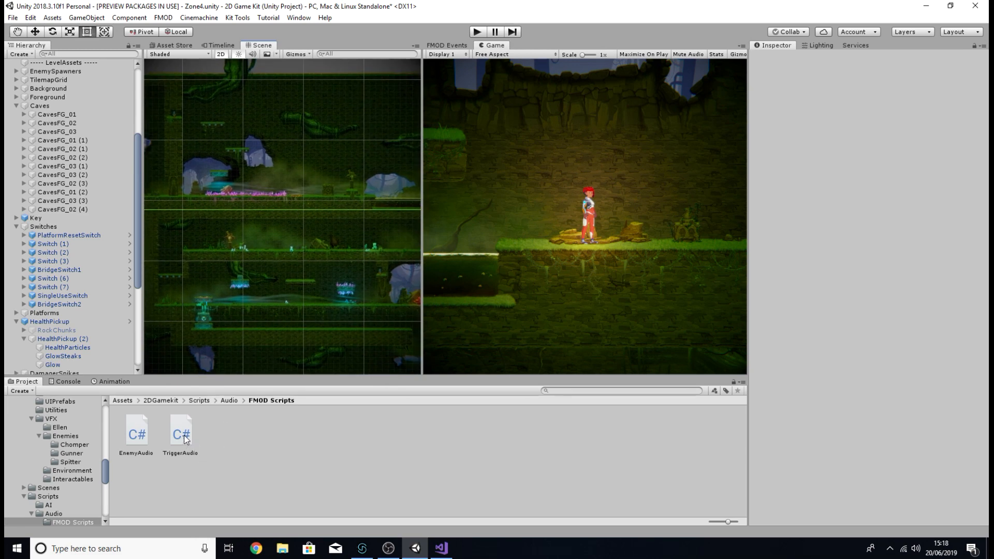
{"action": "left_click", "coordinate": [275, 278]}
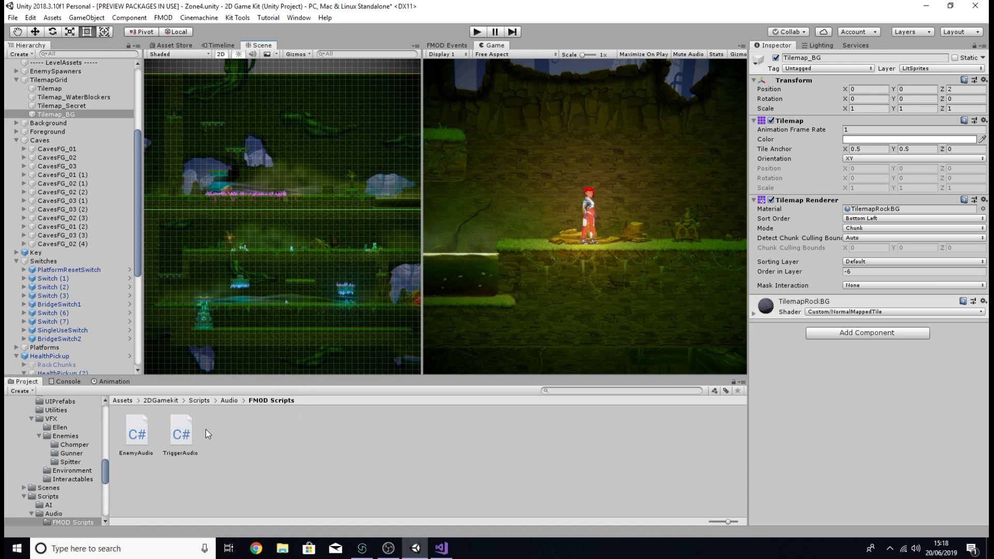
Step: Switch to Visual Studio and highlight the [FMODUnity.EventRef] attribute in TriggerAudio.cs
{"action": "left_click", "coordinate": [441, 549]}
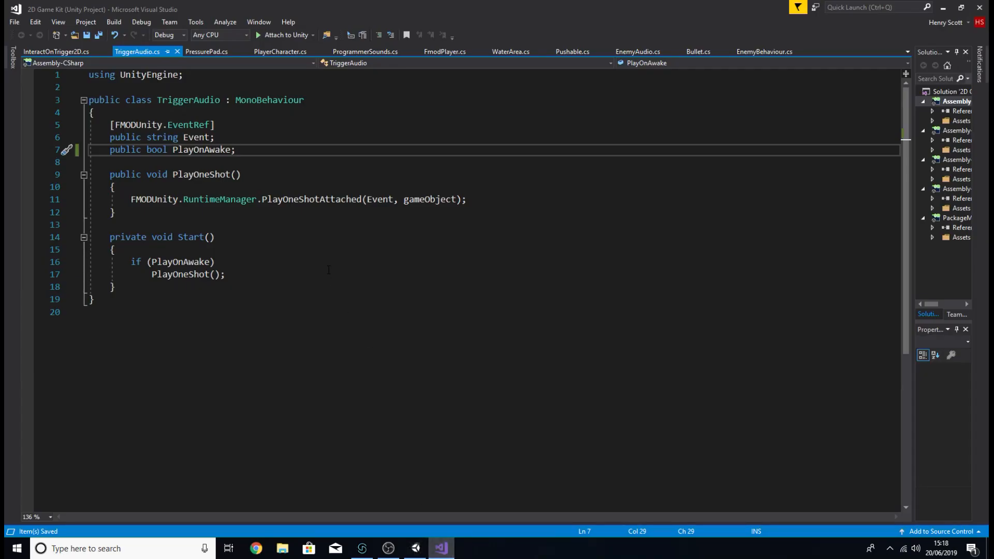
{"action": "left_click", "coordinate": [334, 241]}
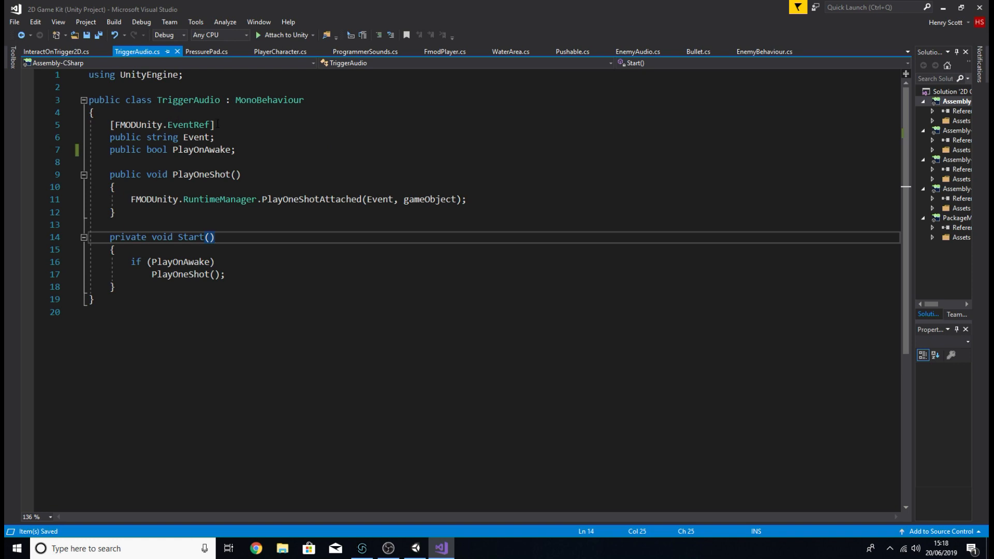
{"action": "left_click_drag", "start_coordinate": [215, 124], "coordinate": [110, 125]}
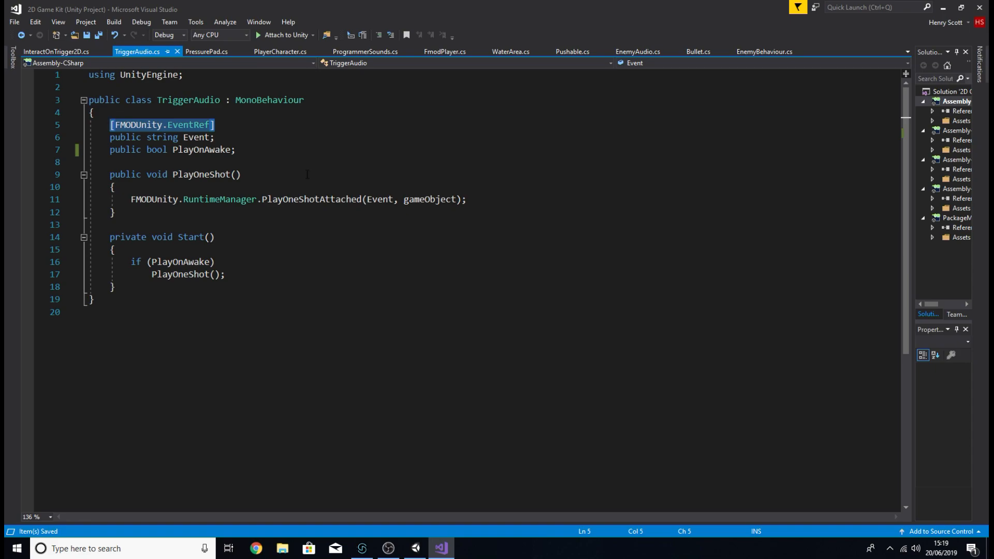
Step: Switch to Unity and browse the FMOD events available to the Trigger Audio component of Switch (1), leaving its event selection as is
{"action": "left_click", "coordinate": [415, 548]}
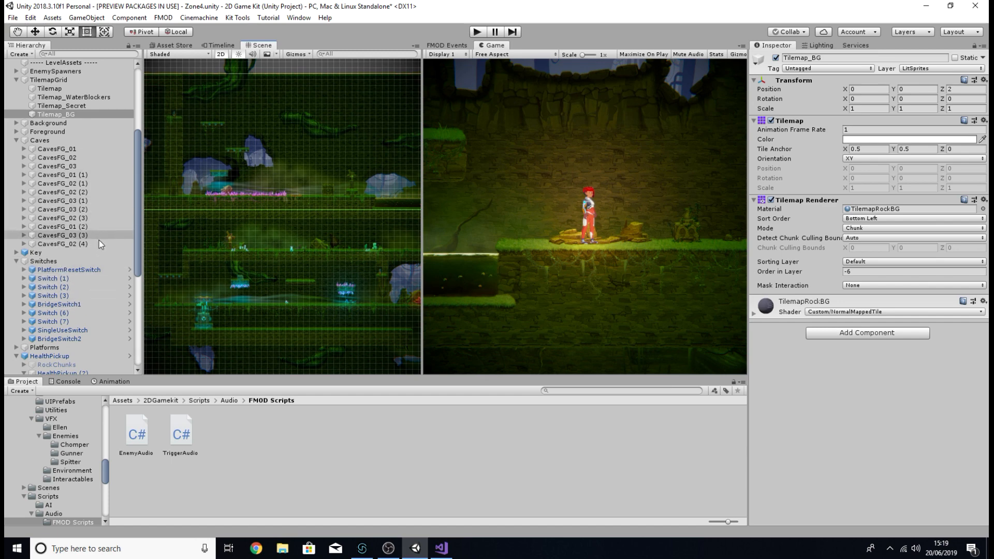
{"action": "left_click", "coordinate": [76, 278]}
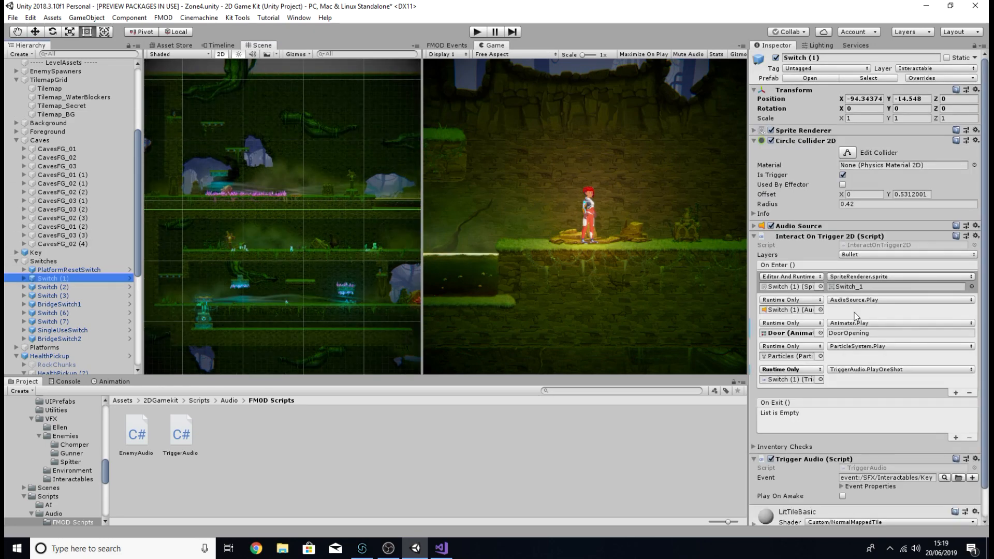
{"action": "scroll", "coordinate": [855, 317], "scroll_direction": "down", "scroll_amount": 2}
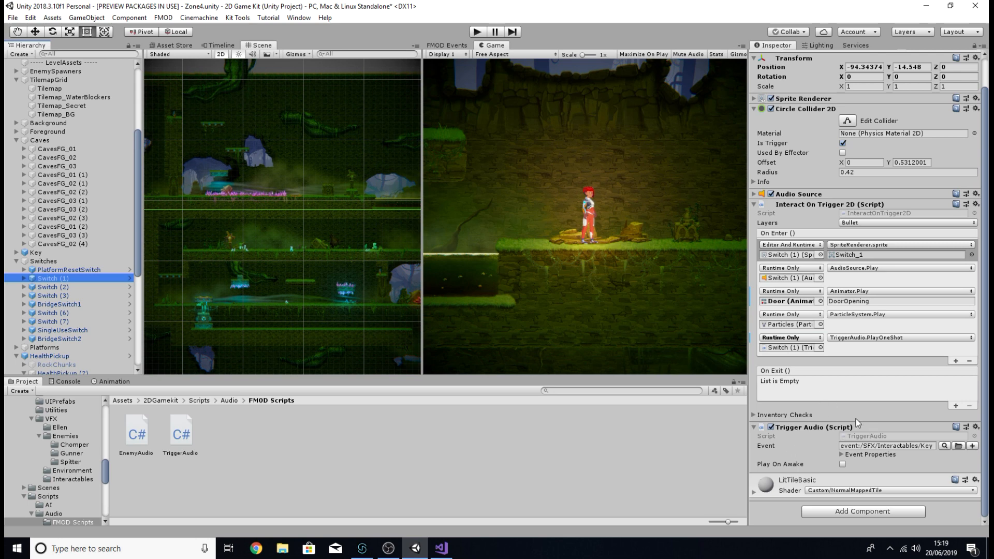
{"action": "left_click", "coordinate": [945, 446]}
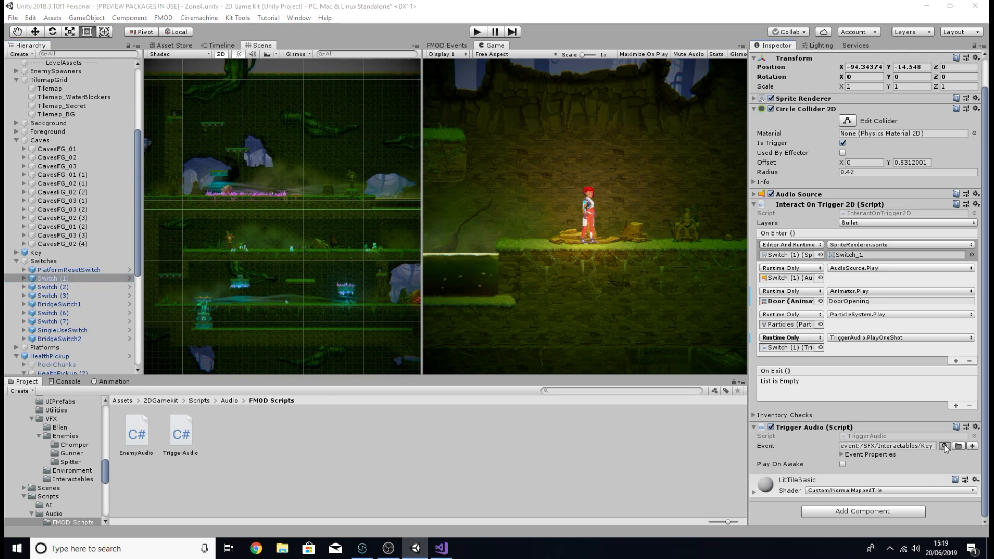
{"action": "scroll", "coordinate": [884, 339], "scroll_direction": "down", "scroll_amount": 1}
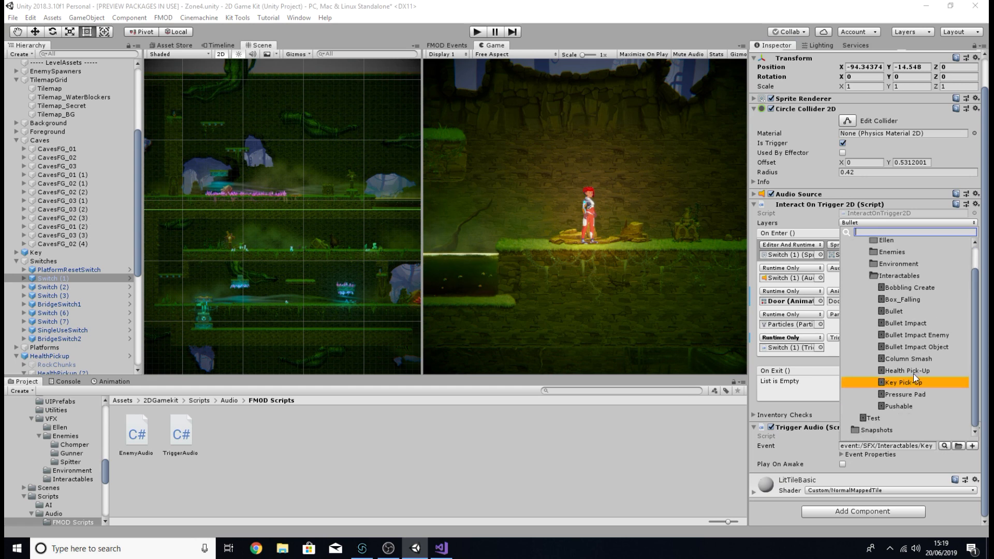
{"action": "left_click", "coordinate": [947, 465]}
Step: Back in Visual Studio, examine the Event variable and the PlayOneShotAttached call with its Event and gameObject arguments
{"action": "left_click", "coordinate": [442, 548]}
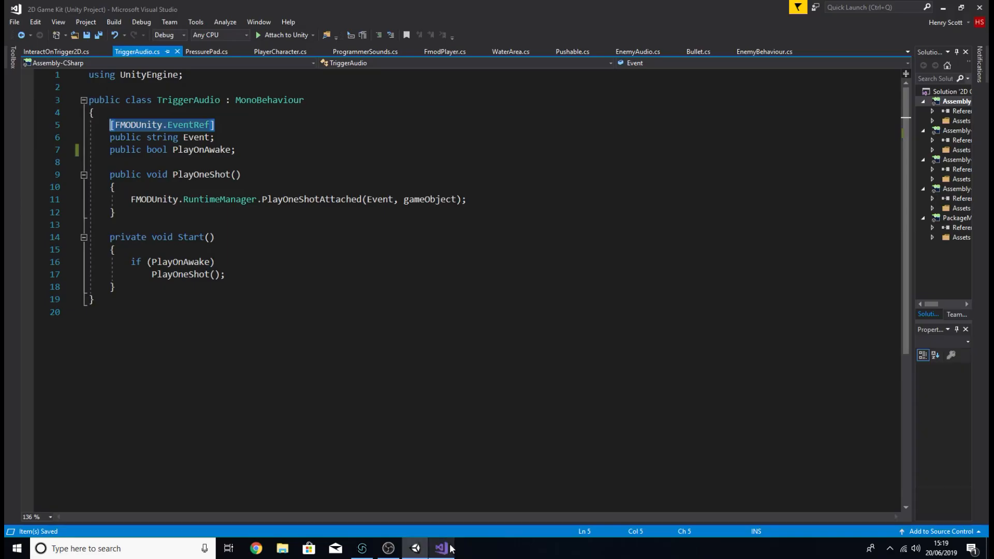
{"action": "left_click", "coordinate": [209, 137]}
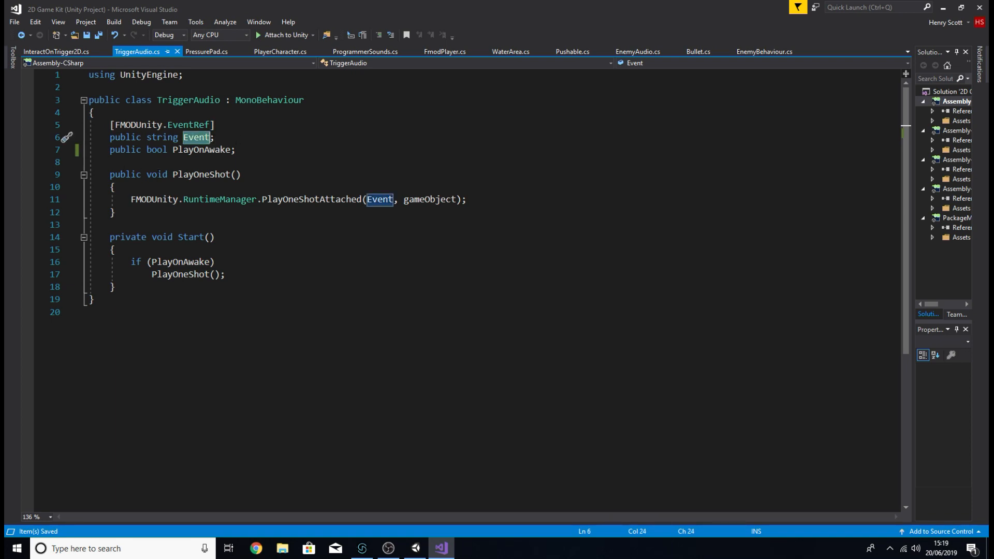
{"action": "left_click", "coordinate": [252, 175]}
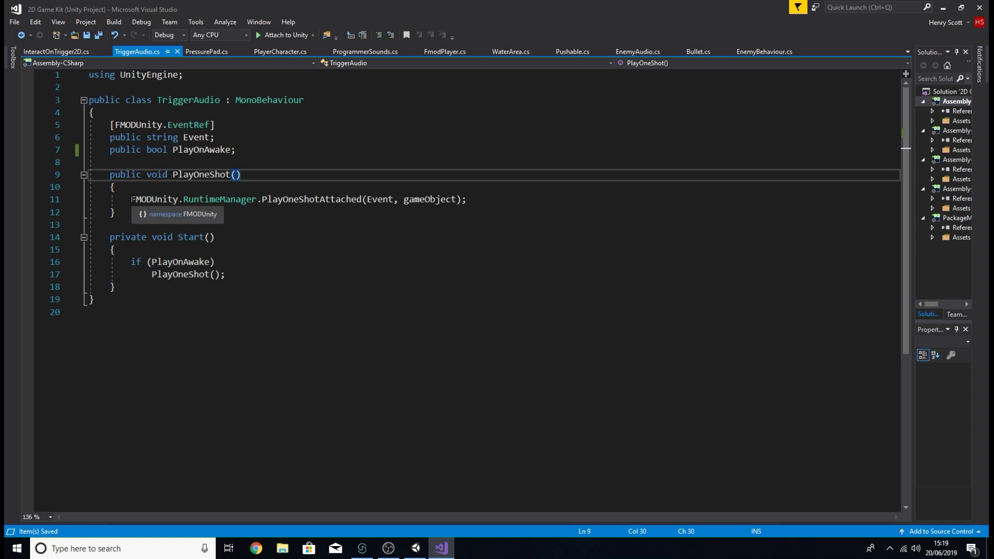
{"action": "left_click_drag", "start_coordinate": [131, 199], "coordinate": [470, 203]}
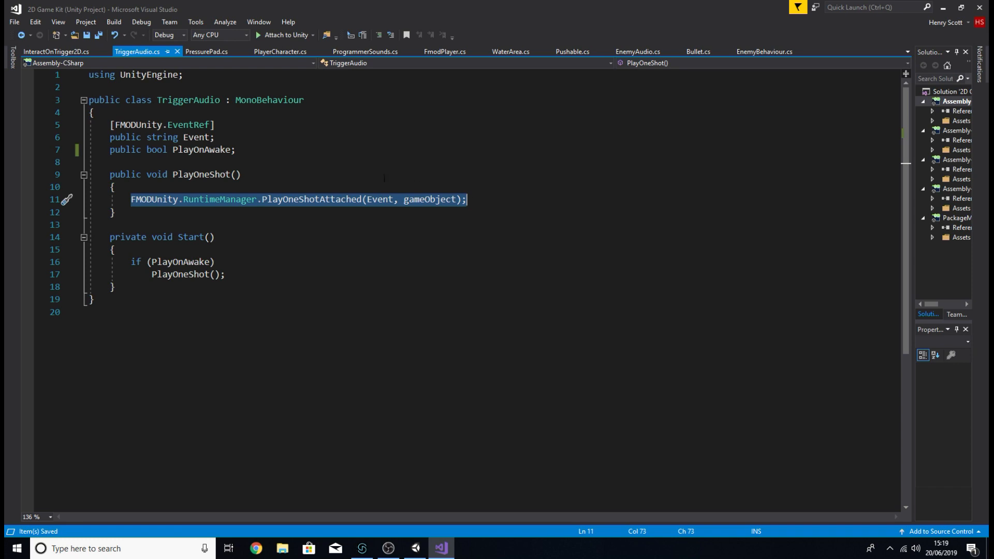
{"action": "left_click", "coordinate": [380, 200]}
{"action": "double_click", "coordinate": [381, 200]}
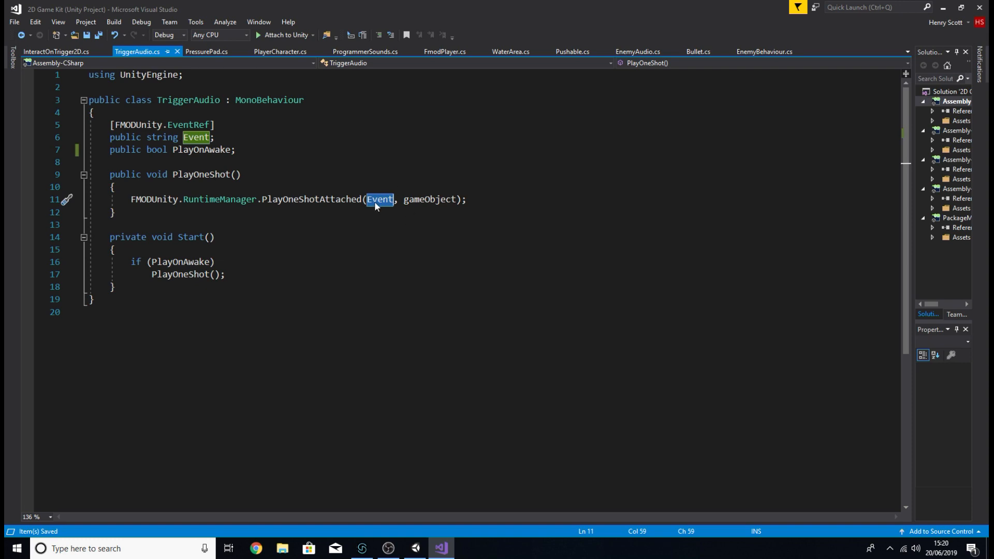
{"action": "left_click_drag", "start_coordinate": [404, 200], "coordinate": [456, 199]}
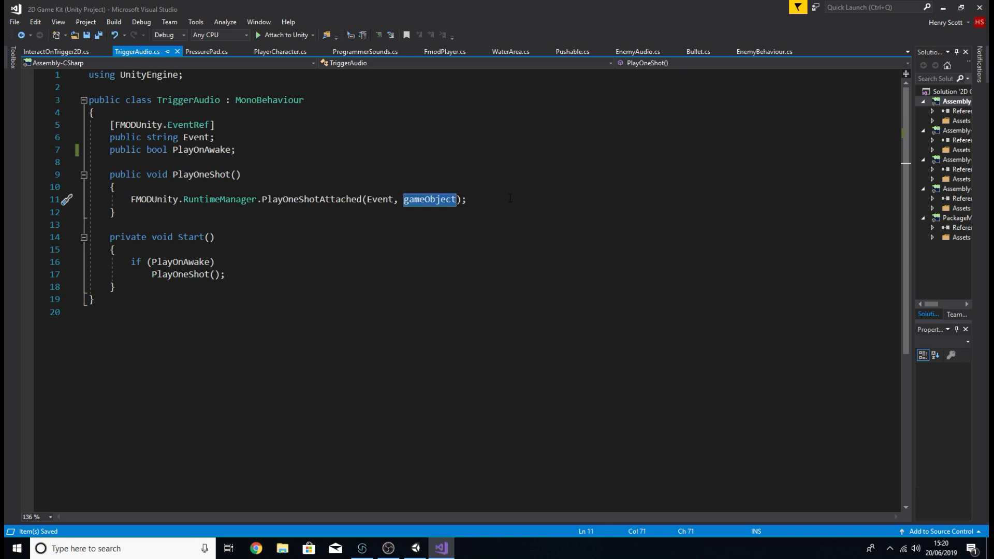
{"action": "left_click", "coordinate": [481, 200]}
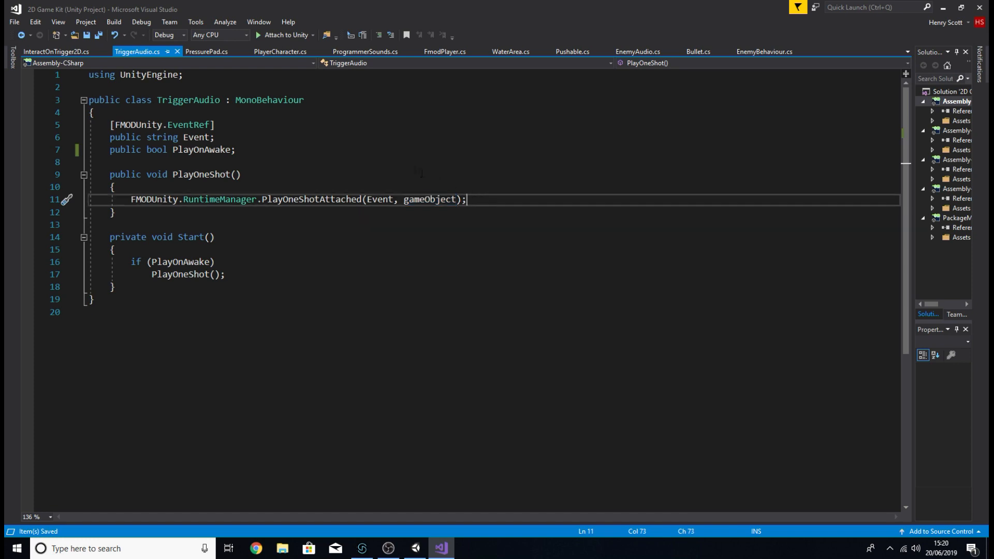
Step: Highlight the PlayOnAwake declaration and toggle the matching Play On Awake option on Switch (1)'s Trigger Audio component in Unity
{"action": "left_click_drag", "start_coordinate": [236, 150], "coordinate": [173, 150]}
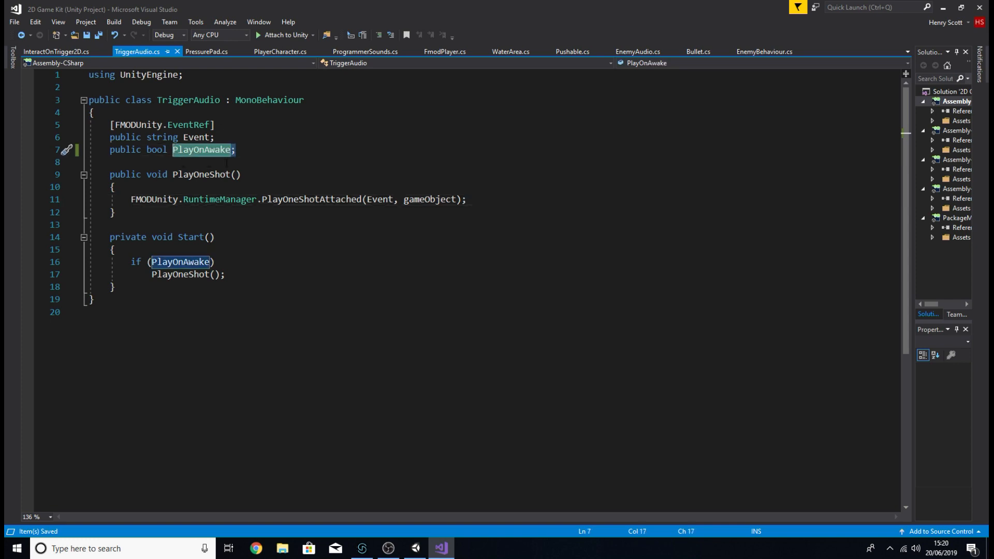
{"action": "left_click", "coordinate": [416, 549]}
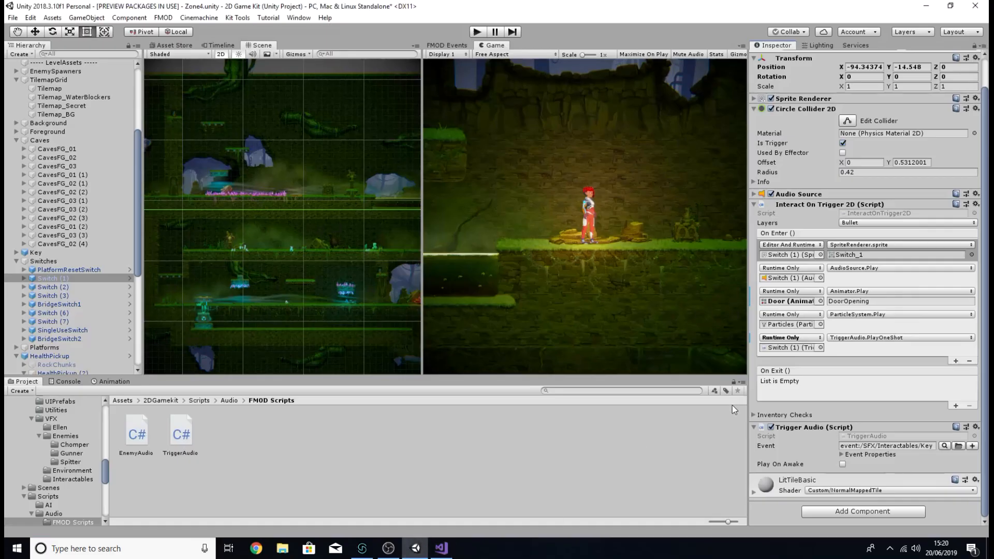
{"action": "left_click", "coordinate": [843, 464]}
Step: Return to Visual Studio and examine how the PlayOneShot() method relates to the PlayOnAwake check in Start()
{"action": "left_click", "coordinate": [441, 548]}
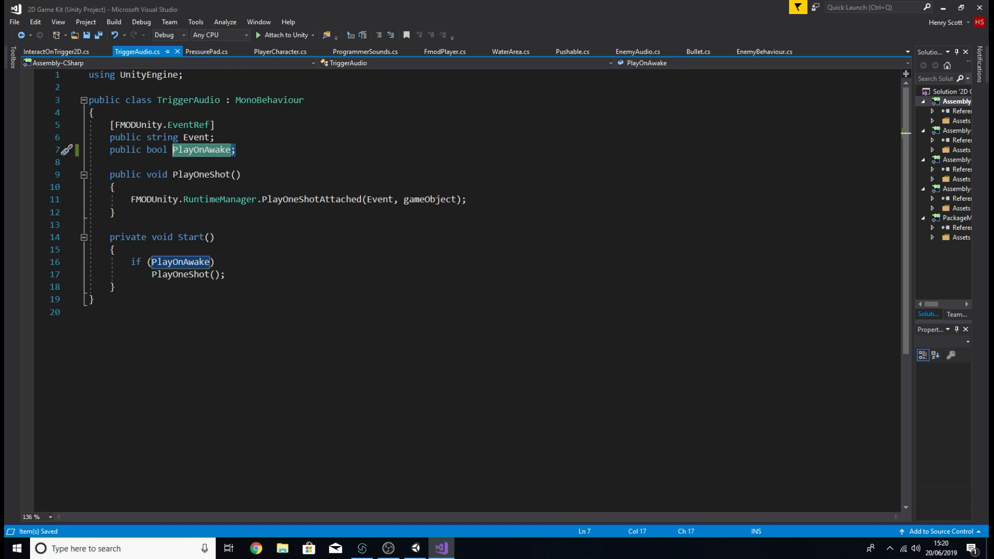
{"action": "left_click_drag", "start_coordinate": [173, 174], "coordinate": [264, 175]}
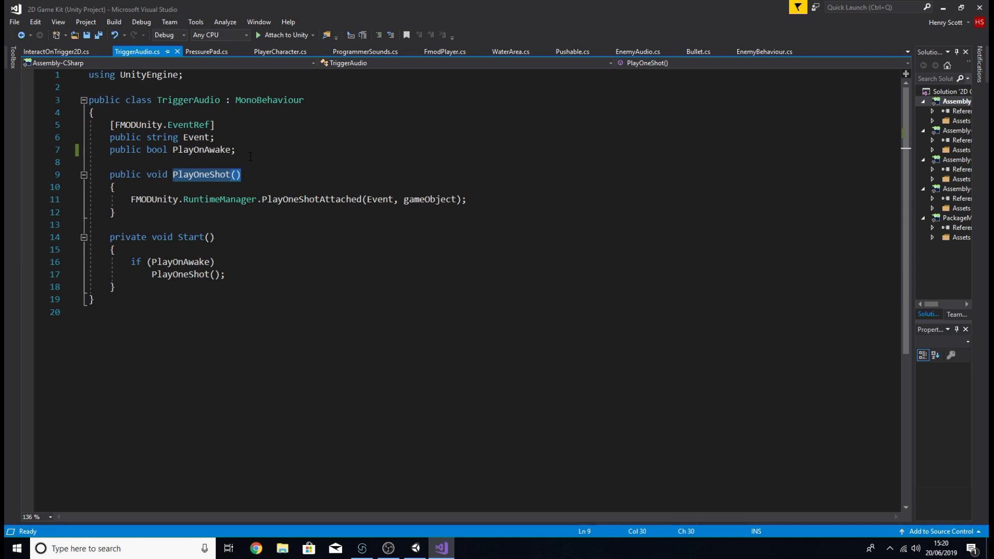
{"action": "left_click", "coordinate": [257, 260]}
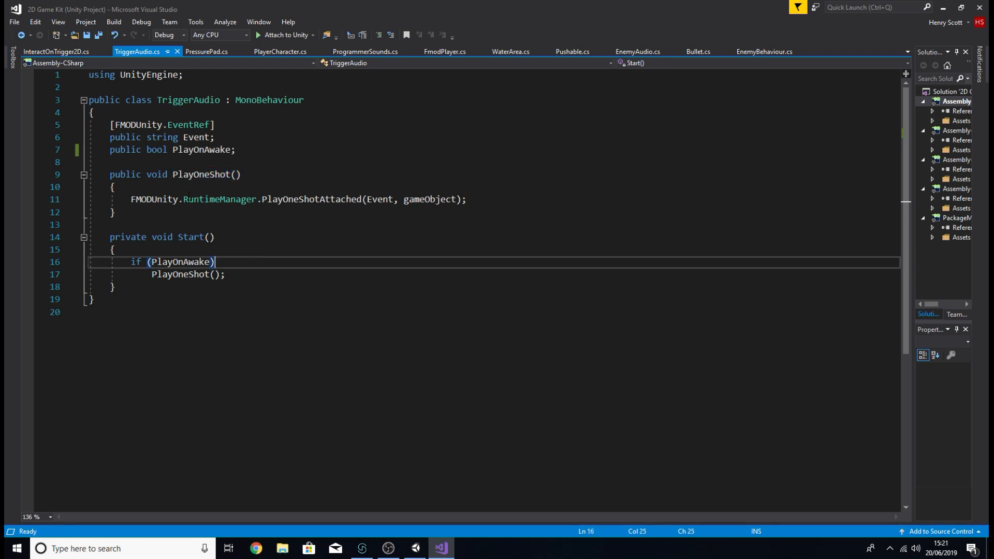
{"action": "left_click_drag", "start_coordinate": [173, 175], "coordinate": [248, 175]}
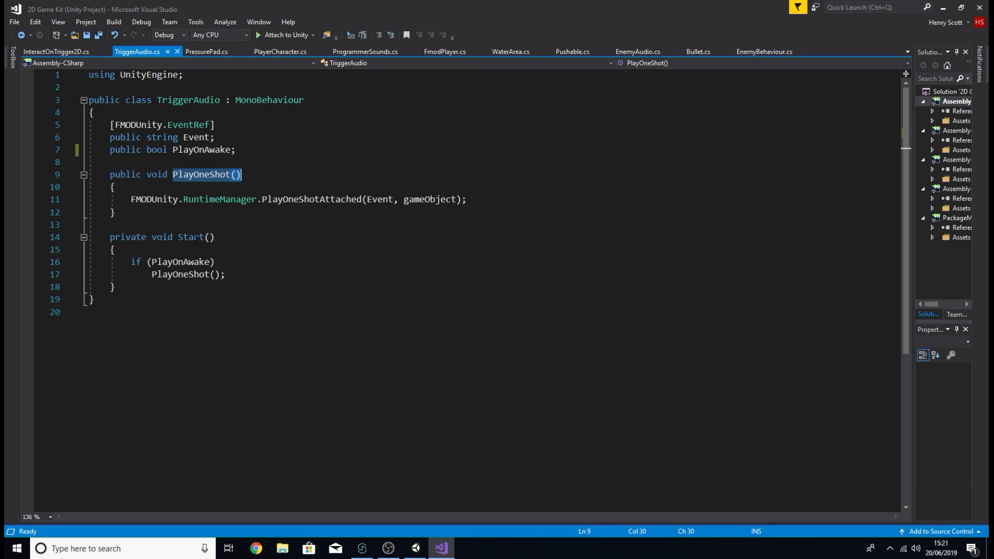
{"action": "left_click_drag", "start_coordinate": [183, 237], "coordinate": [214, 237]}
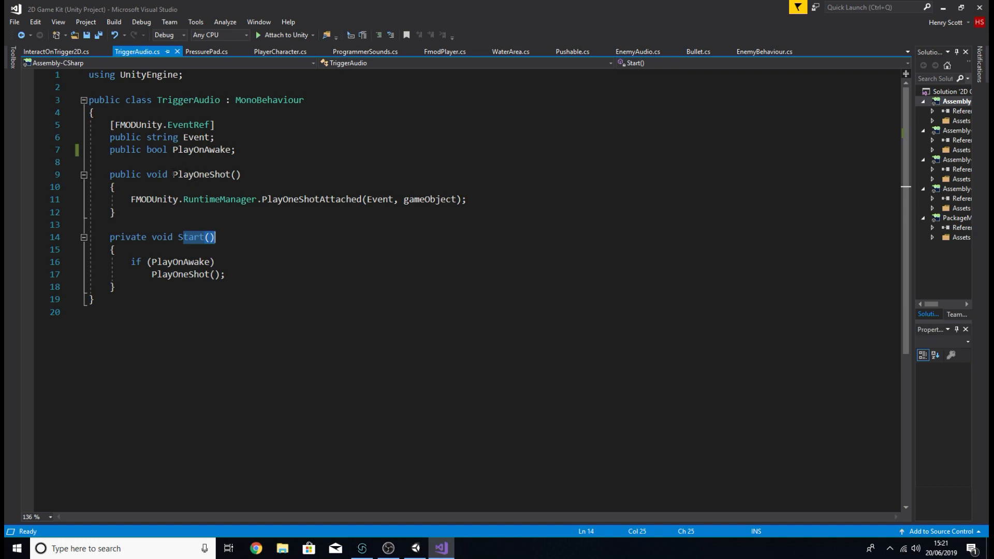
{"action": "left_click_drag", "start_coordinate": [173, 175], "coordinate": [242, 174]}
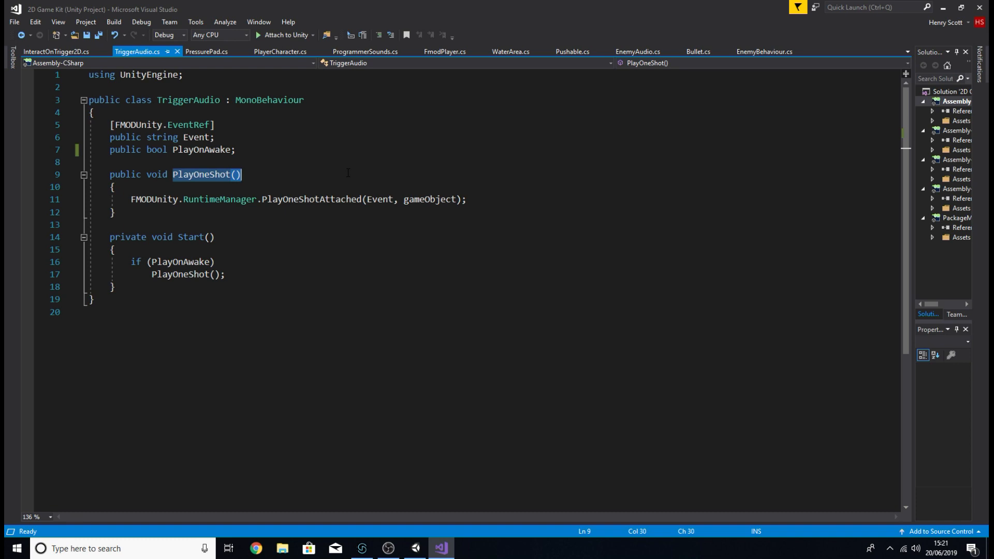
{"action": "key", "text": "Up"}
{"action": "key", "text": "Up"}
{"action": "key", "text": "Up"}
{"action": "key", "text": "Up"}
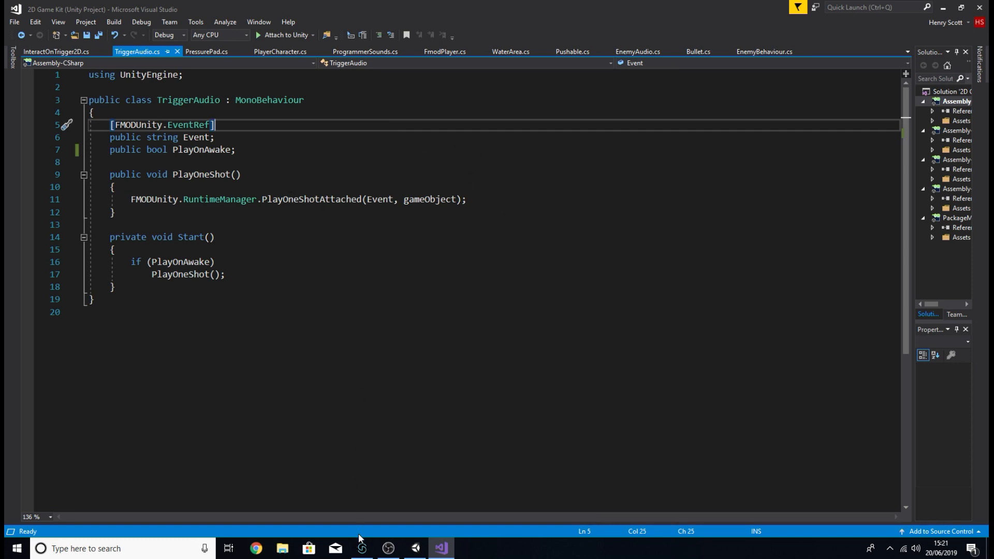
Step: Switch to FMOD Studio, audition the Key Pick-Up event and inspect its Audio 1 track and GenericPickup instrument
{"action": "left_click", "coordinate": [362, 548]}
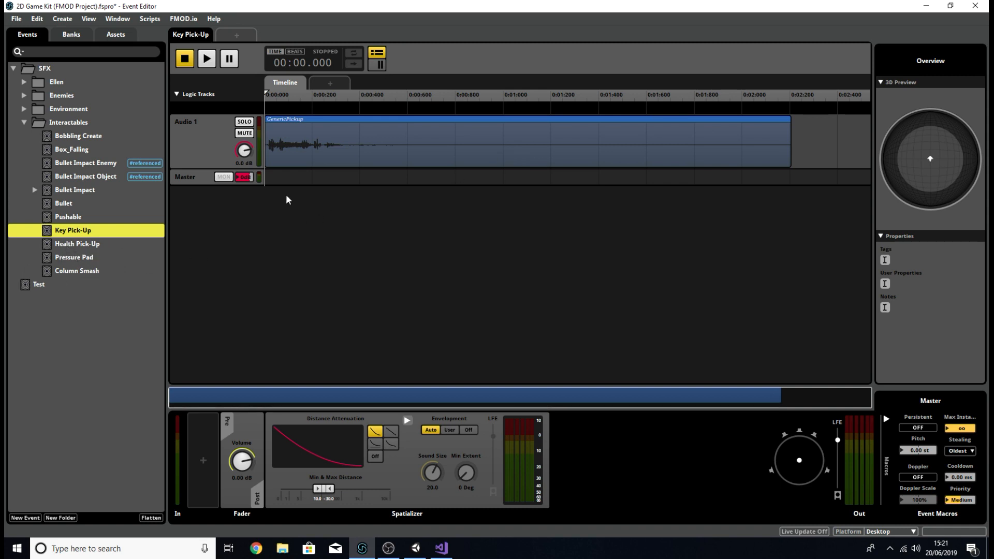
{"action": "left_click", "coordinate": [208, 63]}
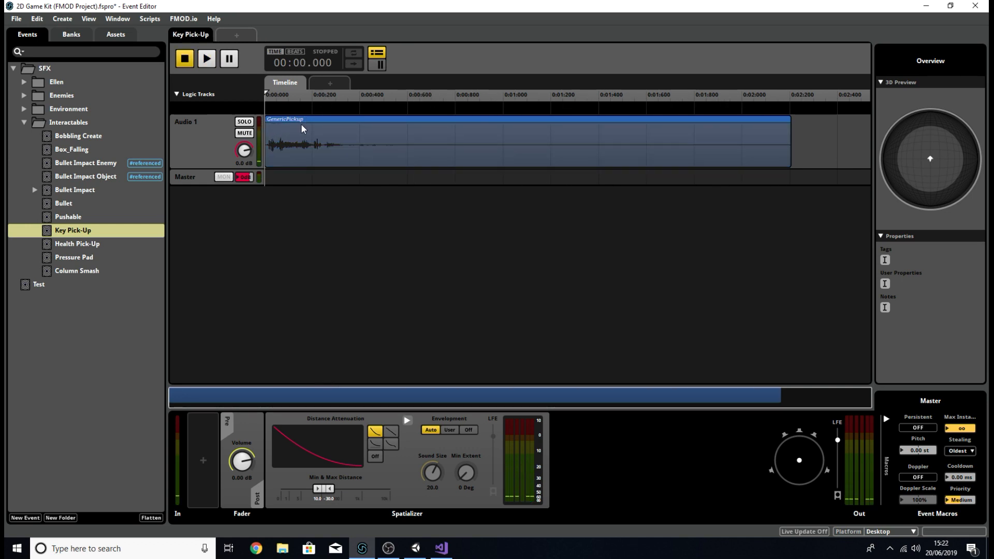
{"action": "left_click", "coordinate": [188, 141]}
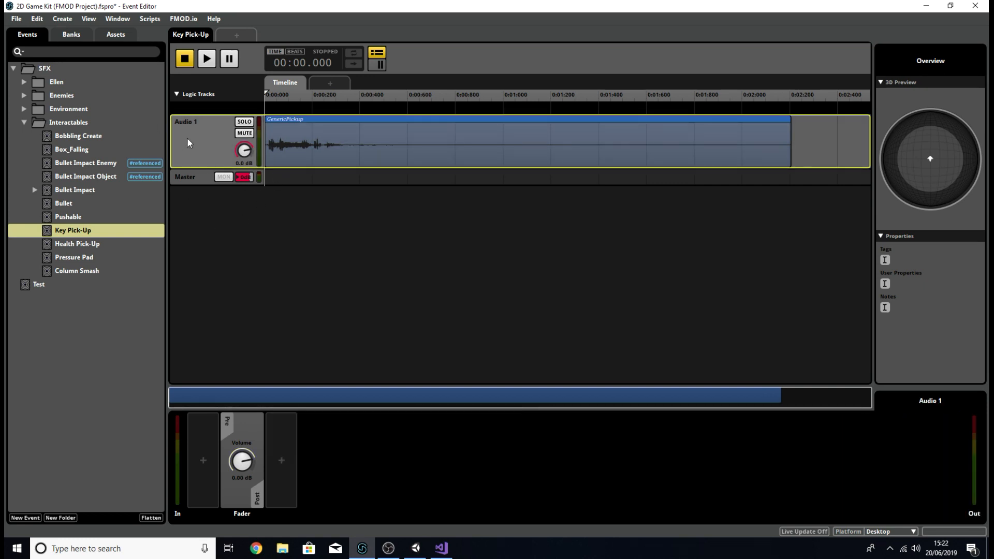
{"action": "left_click", "coordinate": [296, 140]}
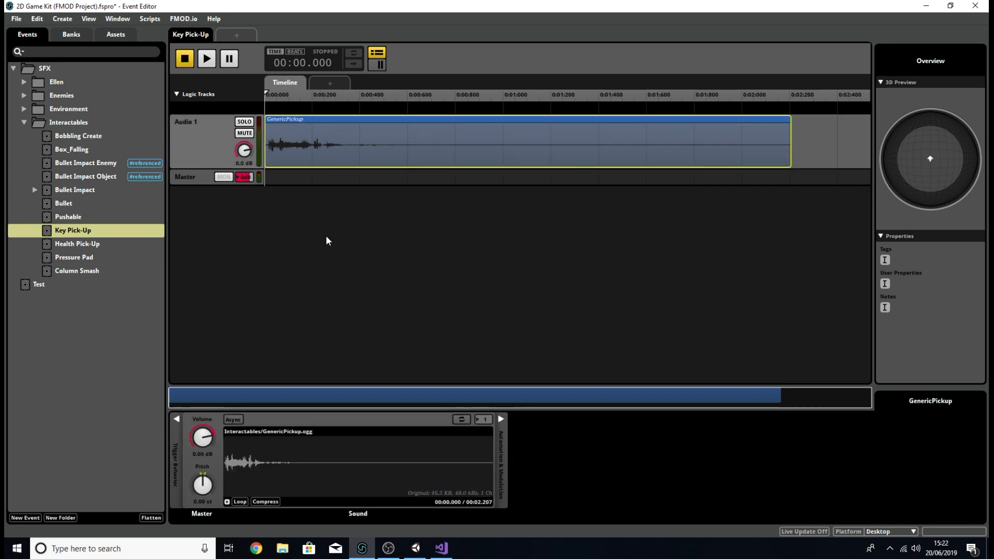
Step: Show the GenericPickup instrument's random pitch and volume modulation and audition the event several times in a row
{"action": "left_click", "coordinate": [501, 419]}
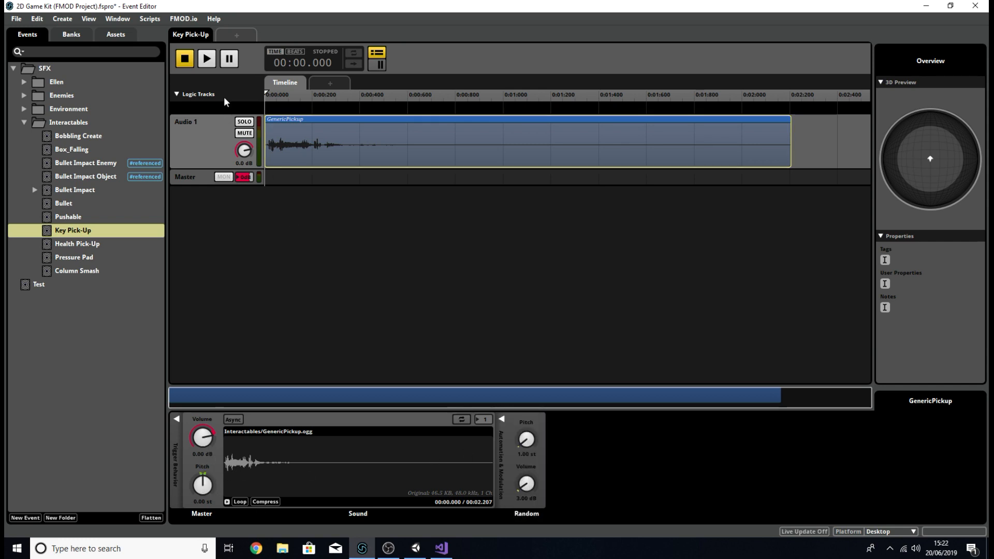
{"action": "left_click", "coordinate": [205, 57]}
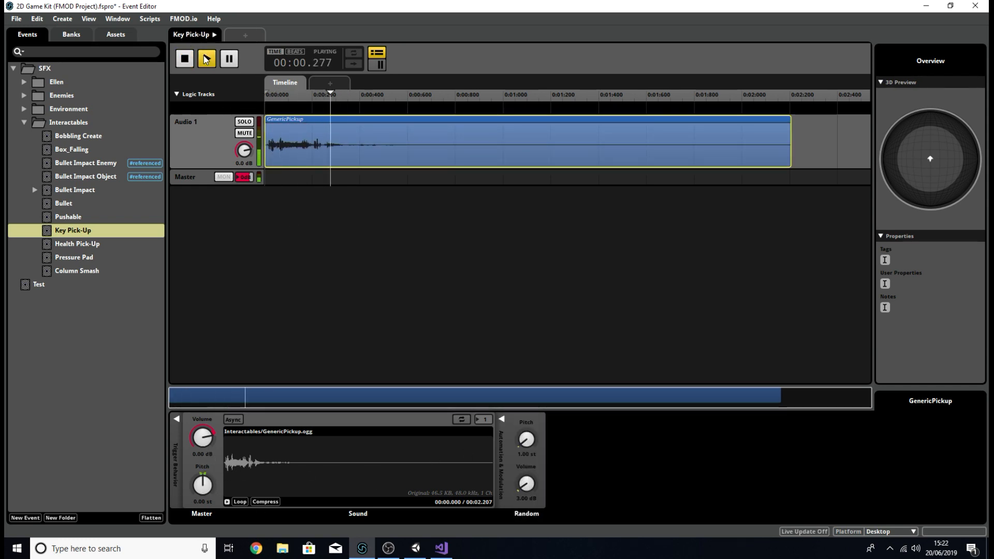
{"action": "left_click", "coordinate": [206, 59]}
{"action": "left_click", "coordinate": [206, 60]}
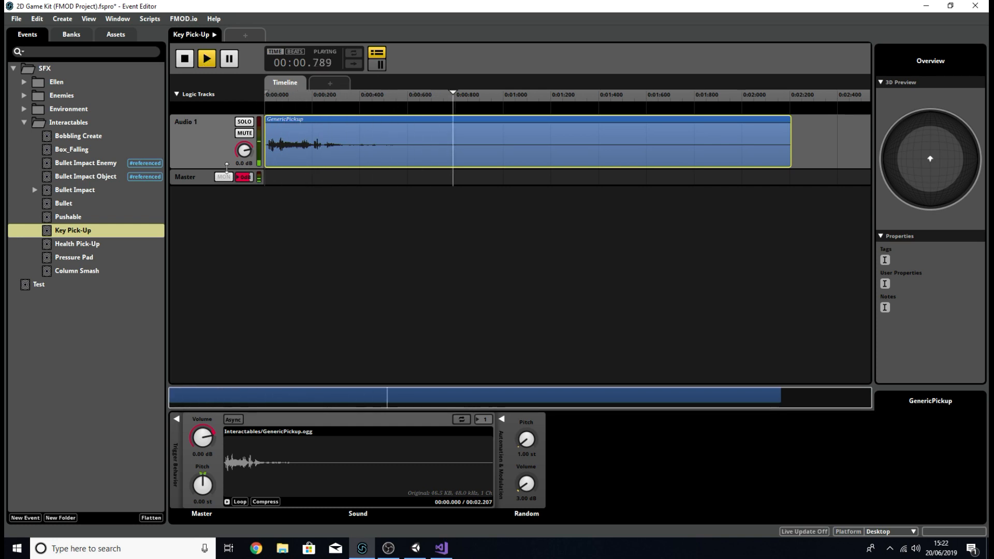
Step: Display the Key Pick-Up event's Master track effects to examine its Spatializer
{"action": "left_click", "coordinate": [202, 181]}
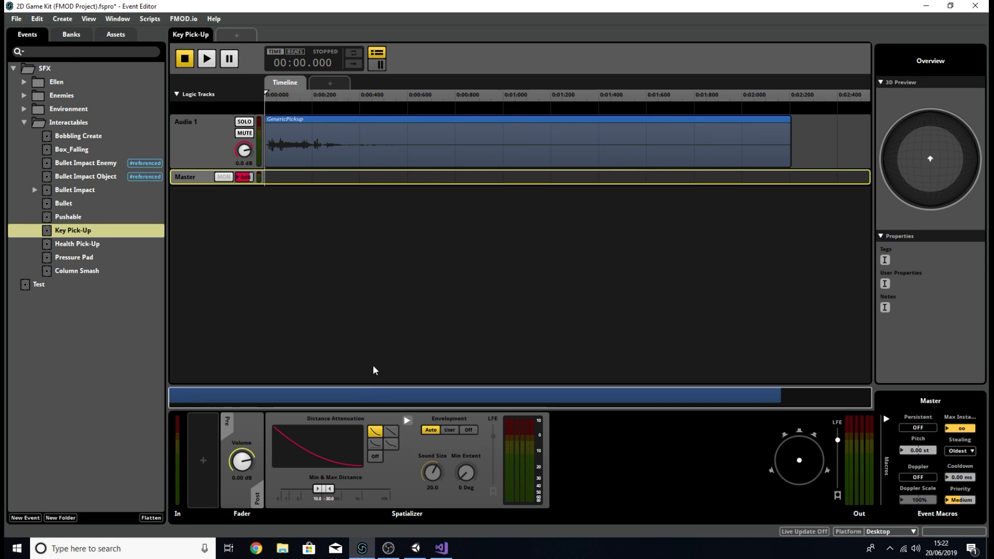
Step: Switch to Unity and select the SingleUseSwitch on its grassy ledge in the scene
{"action": "key", "text": "alt+Tab"}
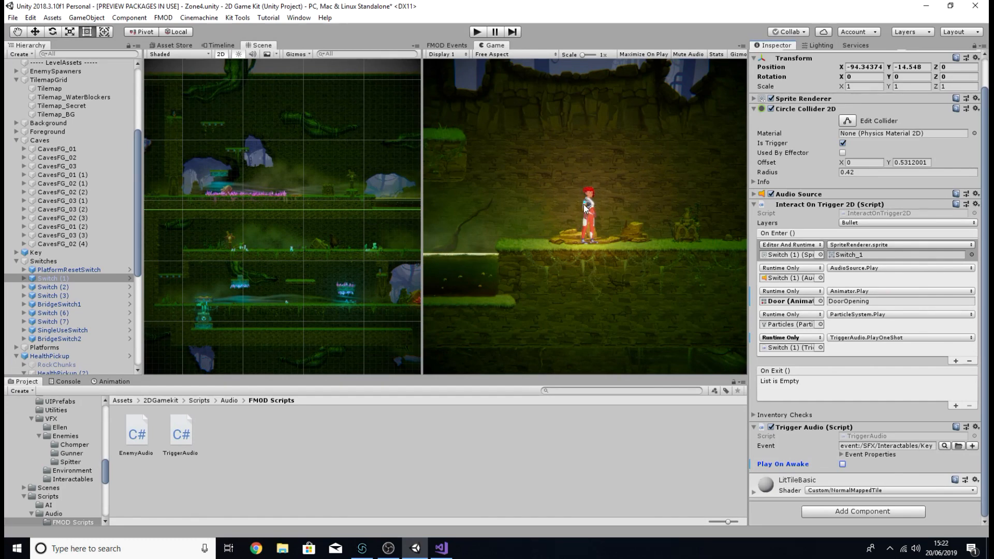
{"action": "left_click", "coordinate": [362, 549]}
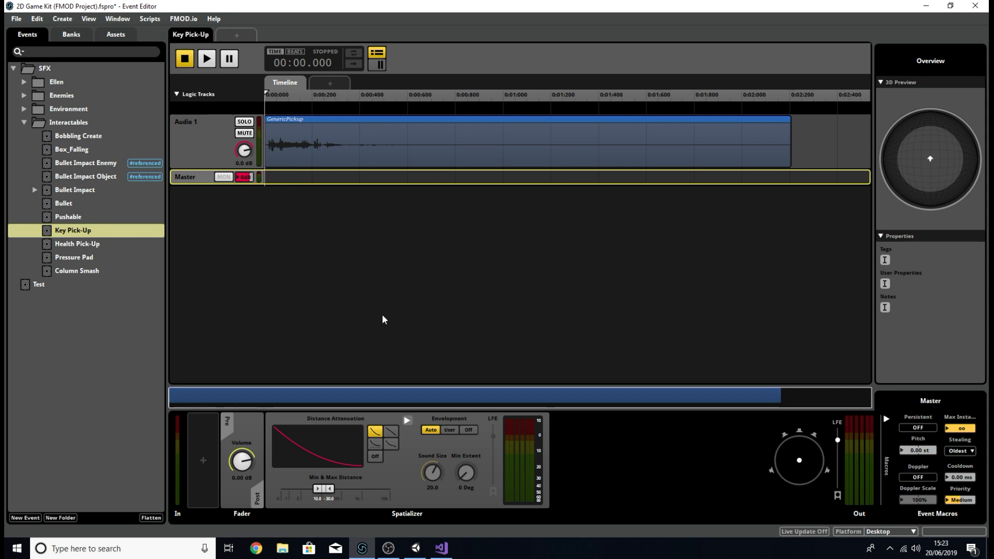
{"action": "left_click", "coordinate": [417, 547]}
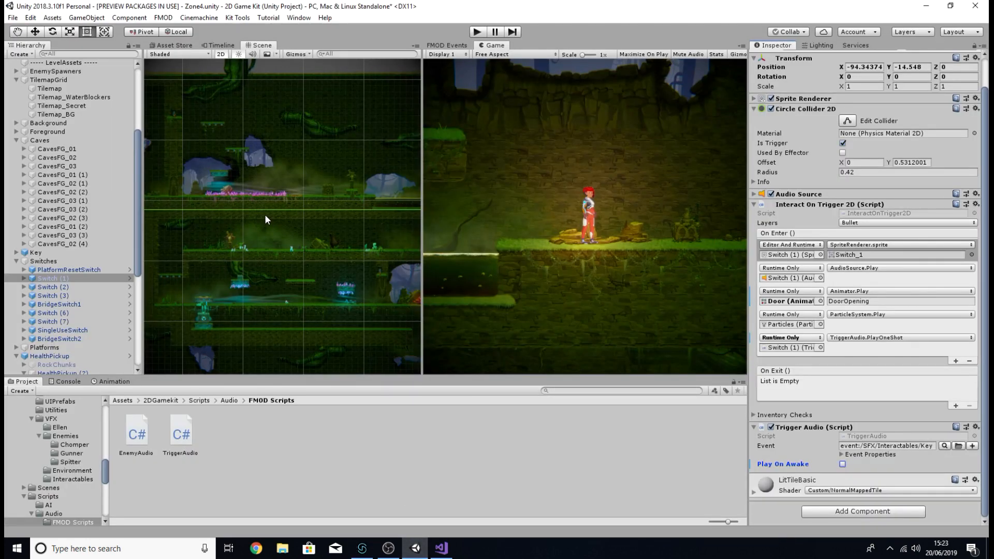
{"action": "scroll", "coordinate": [217, 139], "scroll_direction": "up", "scroll_amount": 10}
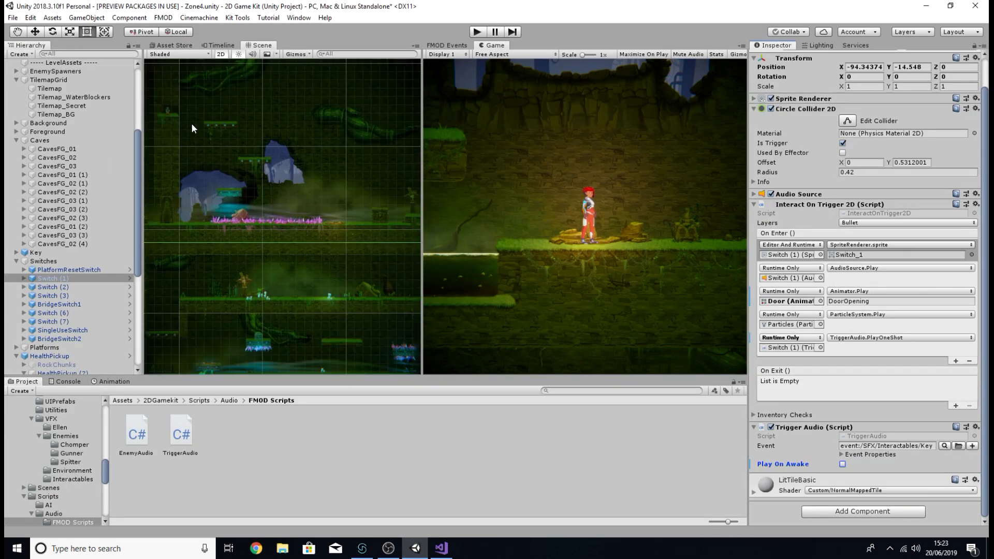
{"action": "scroll", "coordinate": [272, 206], "scroll_direction": "up", "scroll_amount": 5}
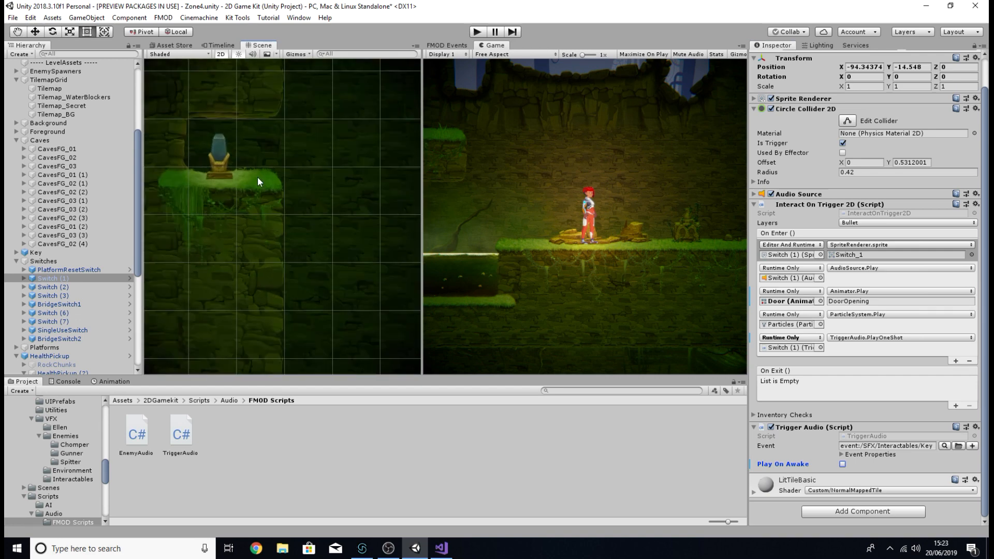
{"action": "left_click", "coordinate": [282, 174]}
{"action": "left_click", "coordinate": [283, 175]}
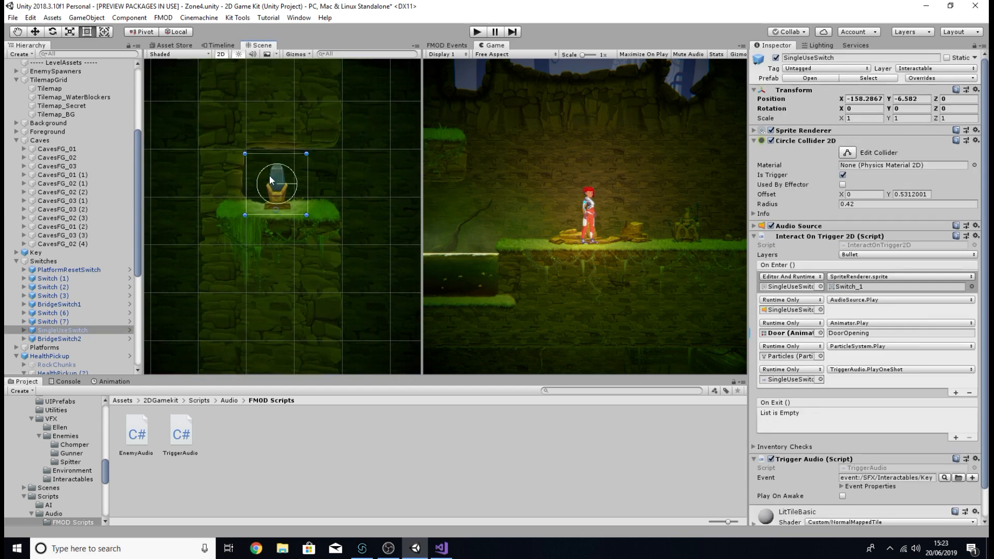
Step: Examine the surroundings of the SingleUseSwitch and its Interact On Trigger 2D and Trigger Audio components
{"action": "scroll", "coordinate": [359, 201], "scroll_direction": "down", "scroll_amount": 5}
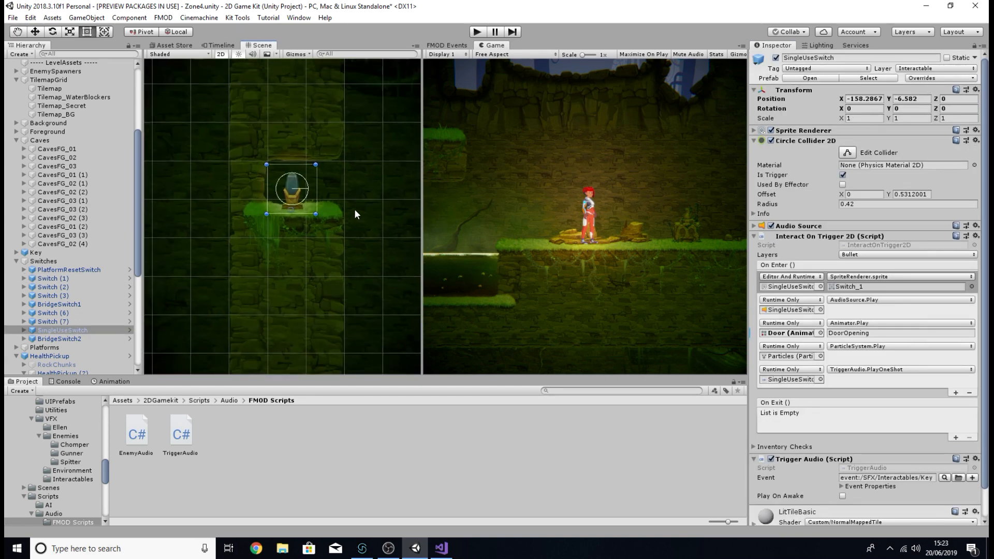
{"action": "middle_click_drag", "start_coordinate": [354, 210], "coordinate": [321, 146]}
{"action": "scroll", "coordinate": [336, 193], "scroll_direction": "down", "scroll_amount": 2}
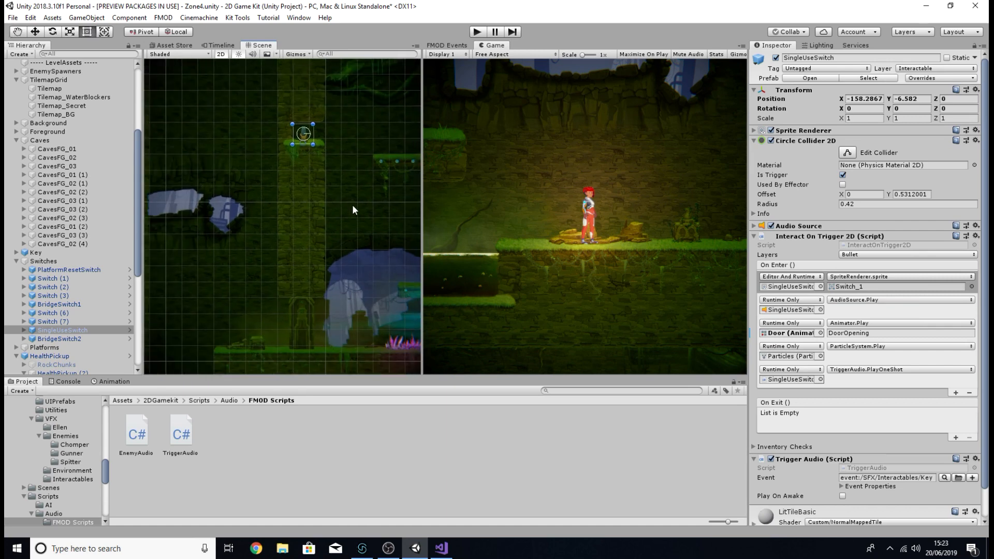
{"action": "middle_click_drag", "start_coordinate": [352, 204], "coordinate": [311, 190]}
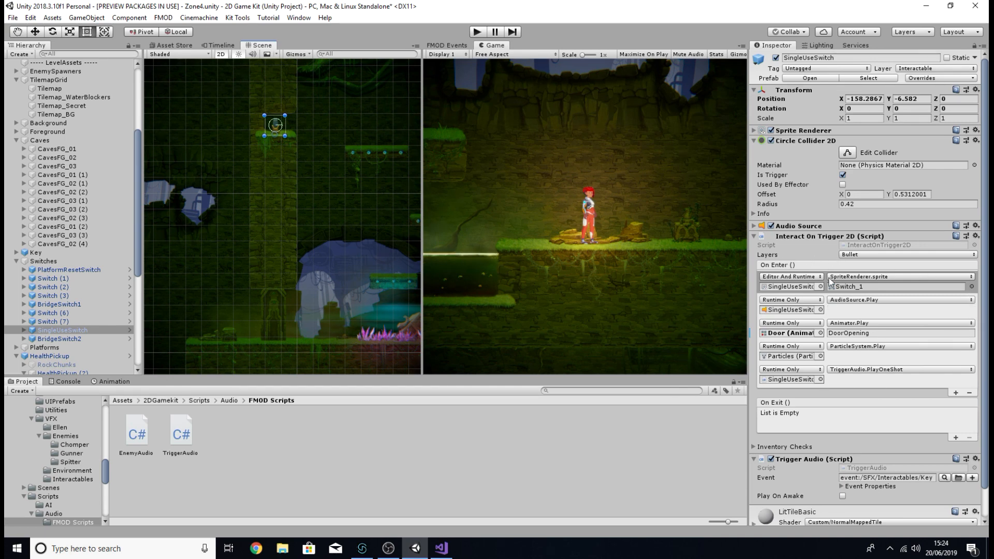
{"action": "scroll", "coordinate": [882, 310], "scroll_direction": "down", "scroll_amount": 2}
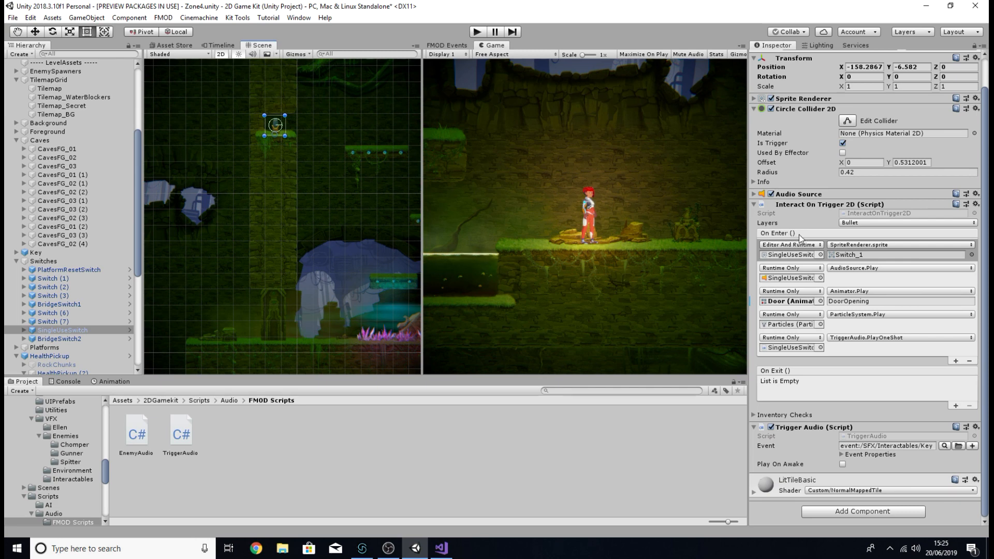
{"action": "scroll", "coordinate": [285, 129], "scroll_direction": "up", "scroll_amount": 5}
{"action": "key", "text": "f"}
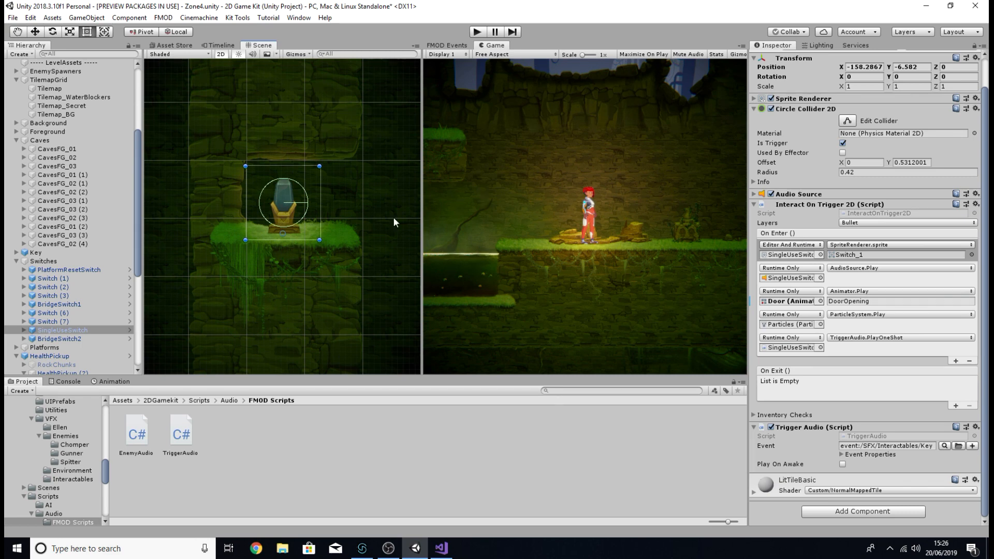
{"action": "scroll", "coordinate": [33, 150], "scroll_direction": "down", "scroll_amount": 8}
{"action": "scroll", "coordinate": [34, 150], "scroll_direction": "up", "scroll_amount": 15}
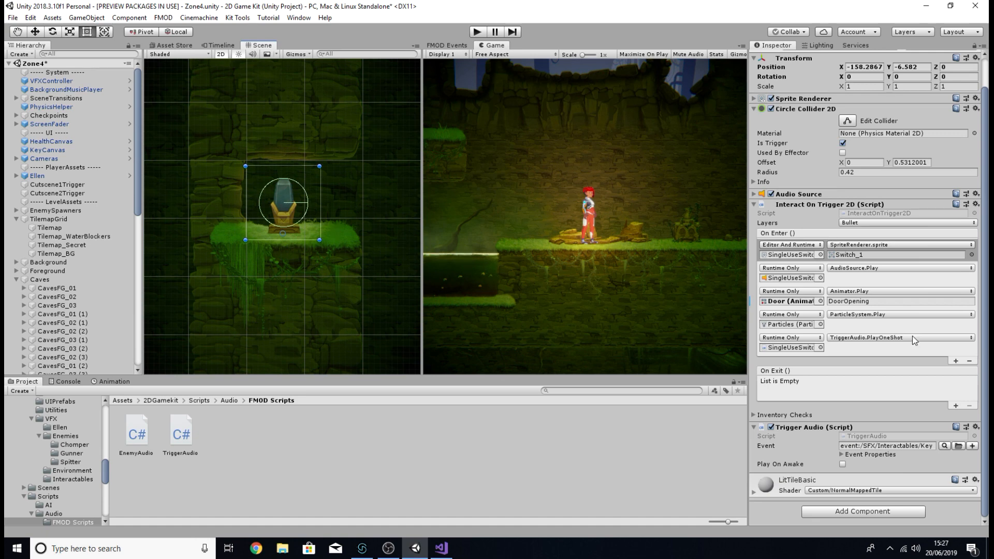
Step: Remove the TriggerAudio.PlayOneShot response from the switch's On Enter list and browse the FMOD events offered for its Trigger Audio component
{"action": "left_click", "coordinate": [835, 343]}
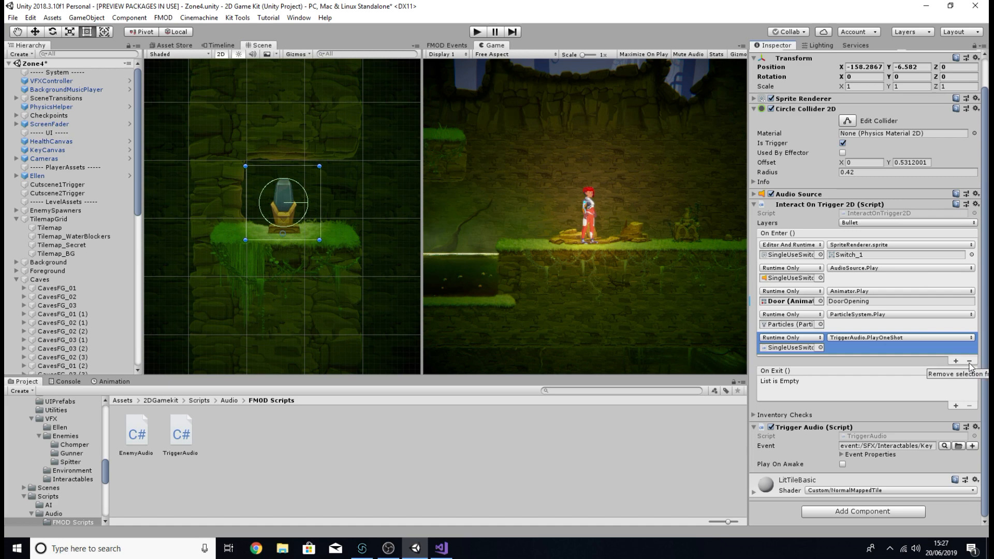
{"action": "left_click", "coordinate": [970, 362]}
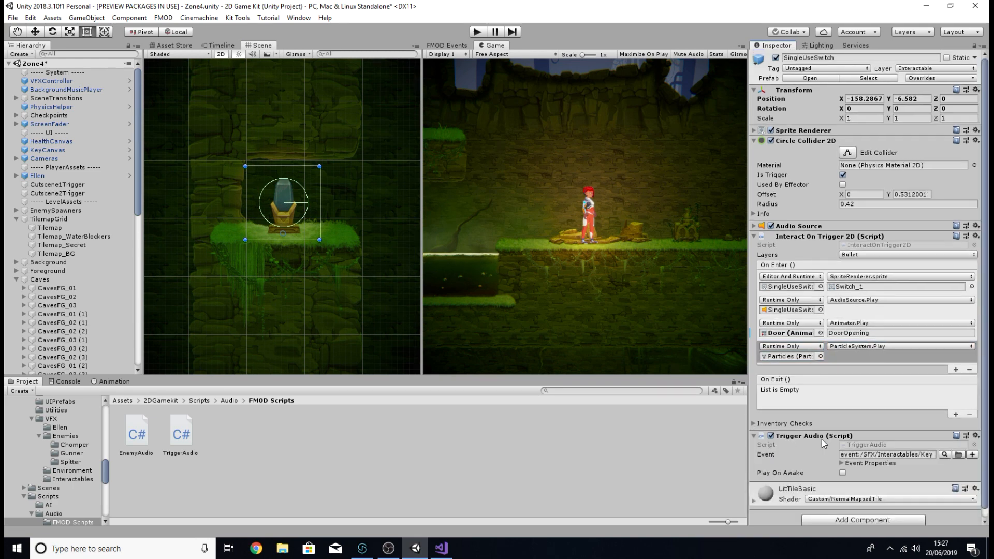
{"action": "scroll", "coordinate": [808, 436], "scroll_direction": "down", "scroll_amount": 1}
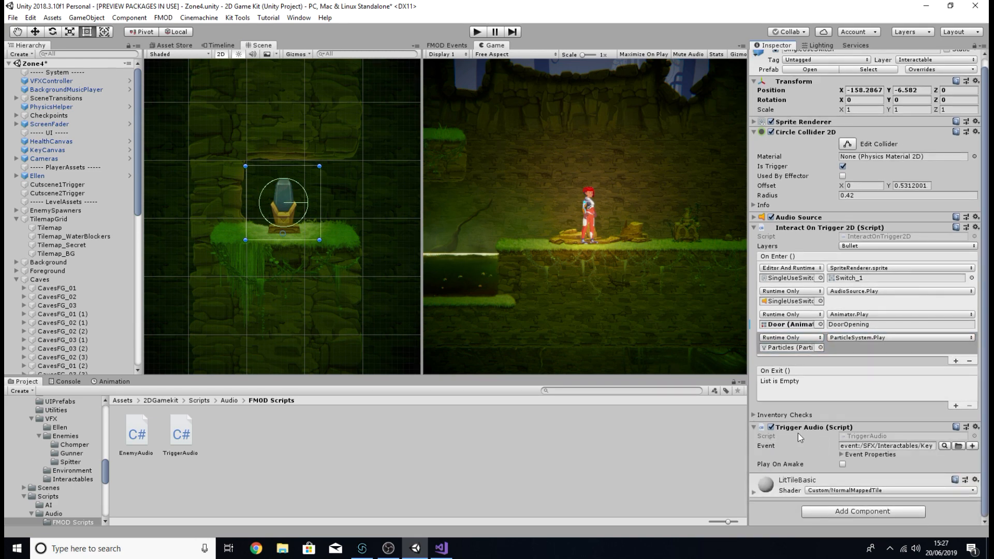
{"action": "left_click", "coordinate": [946, 446]}
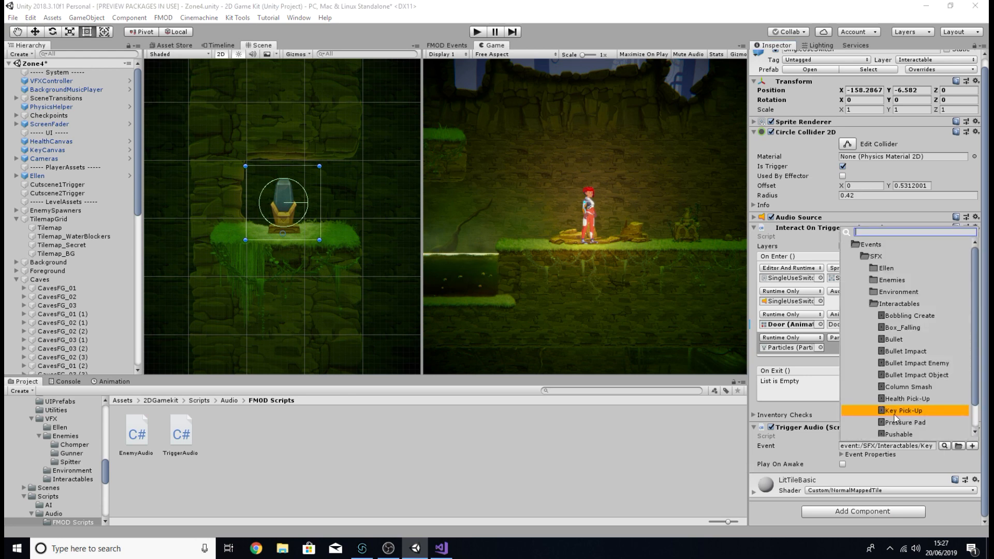
{"action": "left_click", "coordinate": [920, 458]}
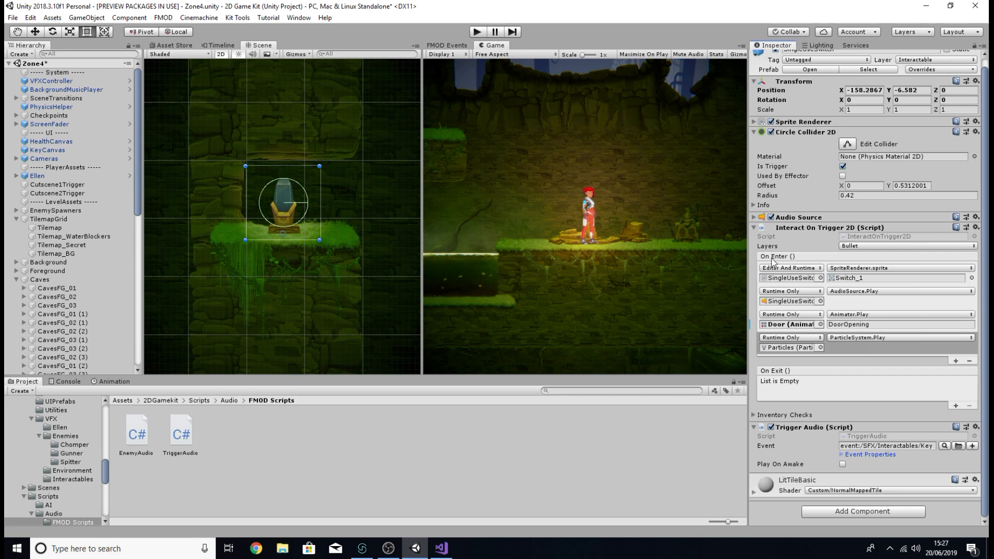
Step: Add a new On Enter response to the switch's Interact On Trigger 2D and assign SingleUseSwitch as its object
{"action": "left_click", "coordinate": [955, 361]}
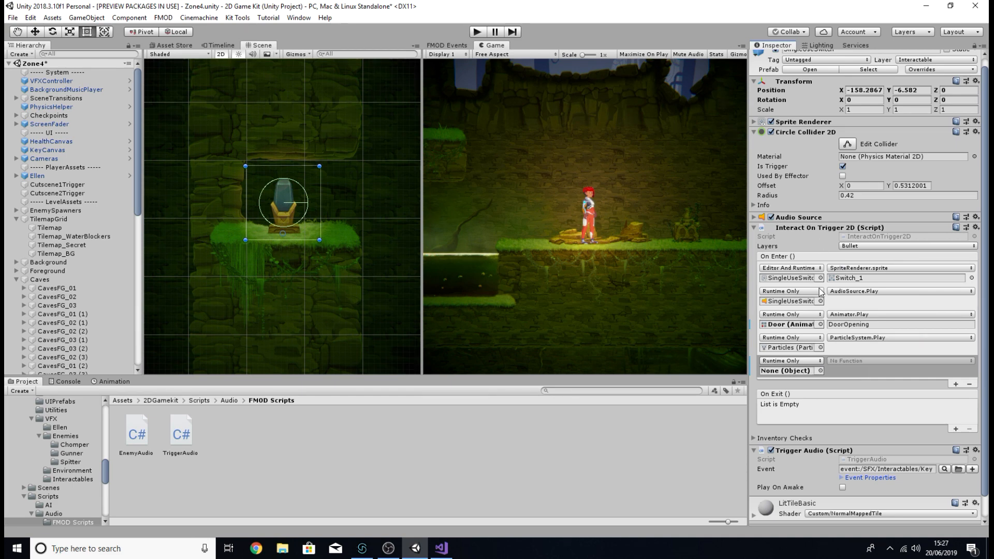
{"action": "scroll", "coordinate": [835, 266], "scroll_direction": "up", "scroll_amount": 1}
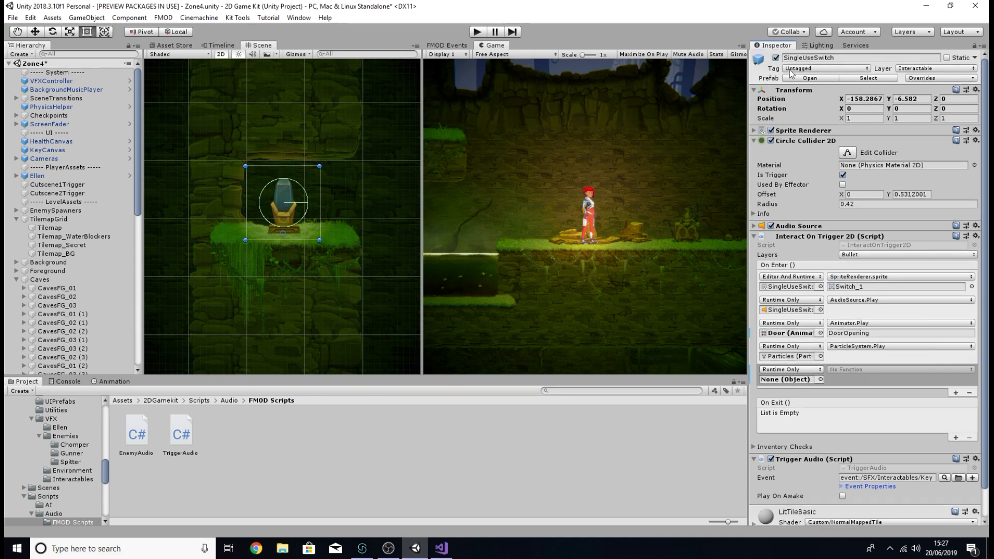
{"action": "scroll", "coordinate": [781, 310], "scroll_direction": "down", "scroll_amount": 3}
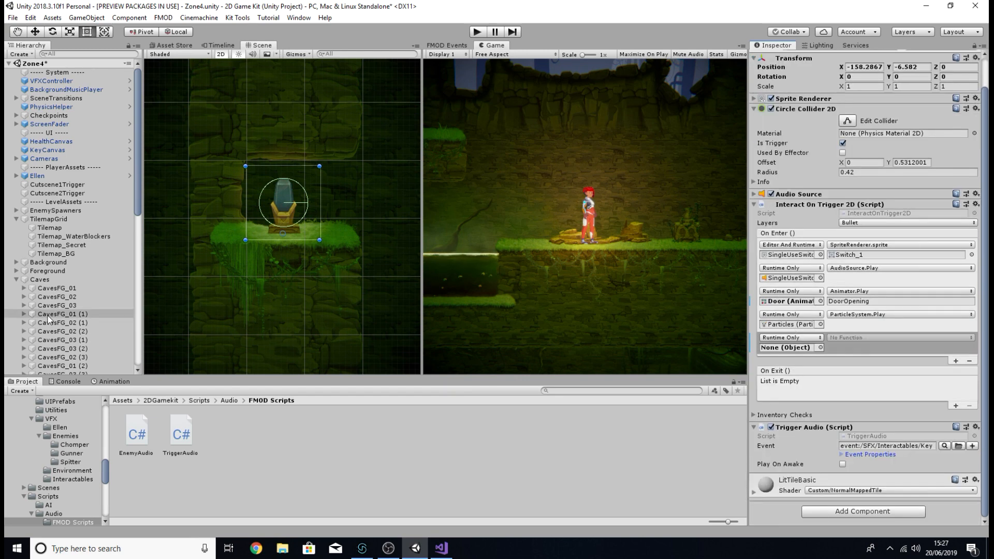
{"action": "scroll", "coordinate": [49, 316], "scroll_direction": "down", "scroll_amount": 10}
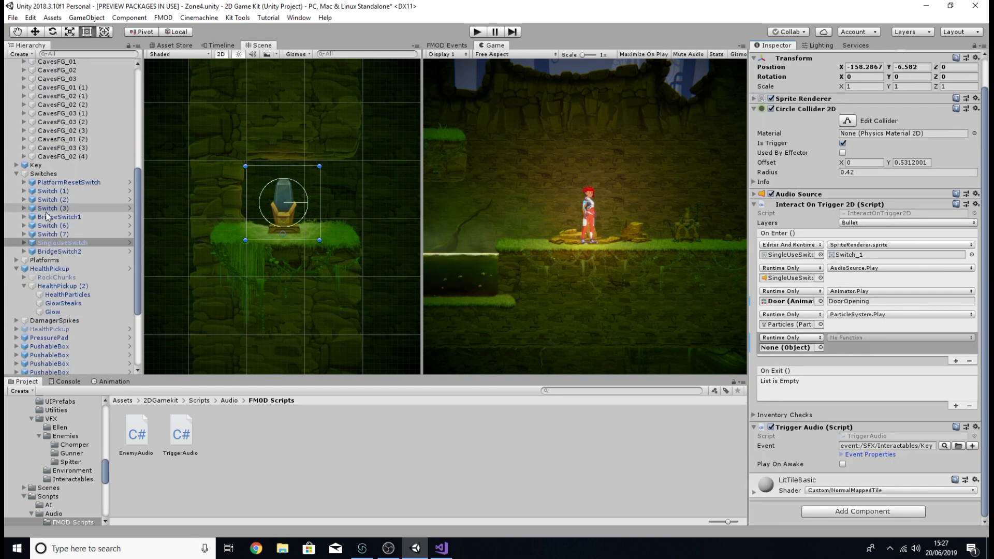
{"action": "left_click_drag", "start_coordinate": [51, 244], "coordinate": [788, 349]}
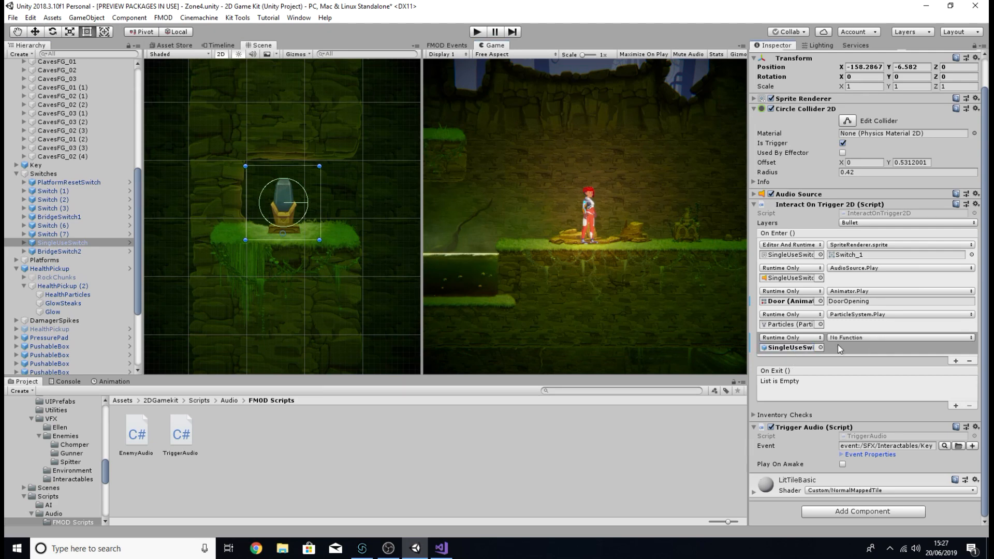
Step: Set the new On Enter response's function to PlayOneShot() of the TriggerAudio script
{"action": "left_click", "coordinate": [859, 338]}
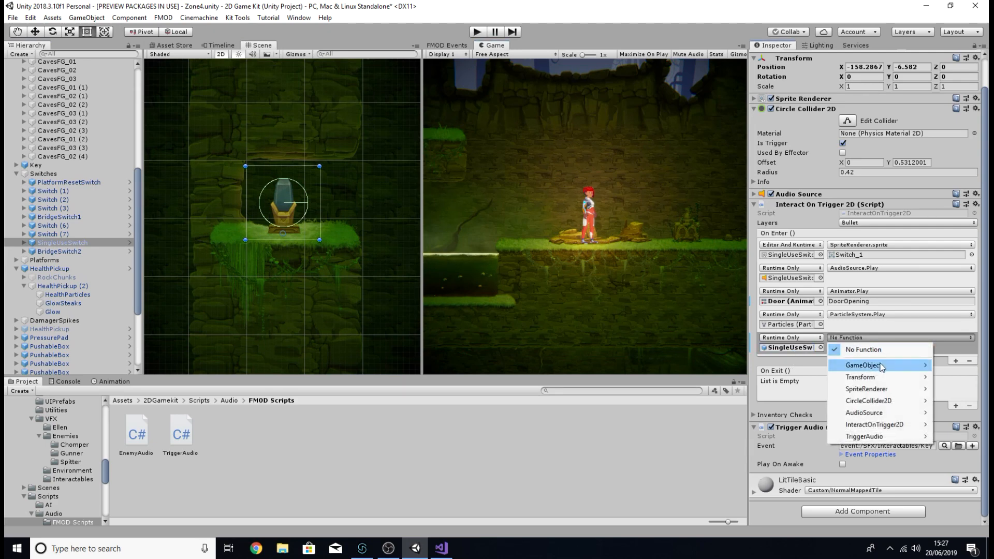
{"action": "mouse_move", "coordinate": [884, 436]}
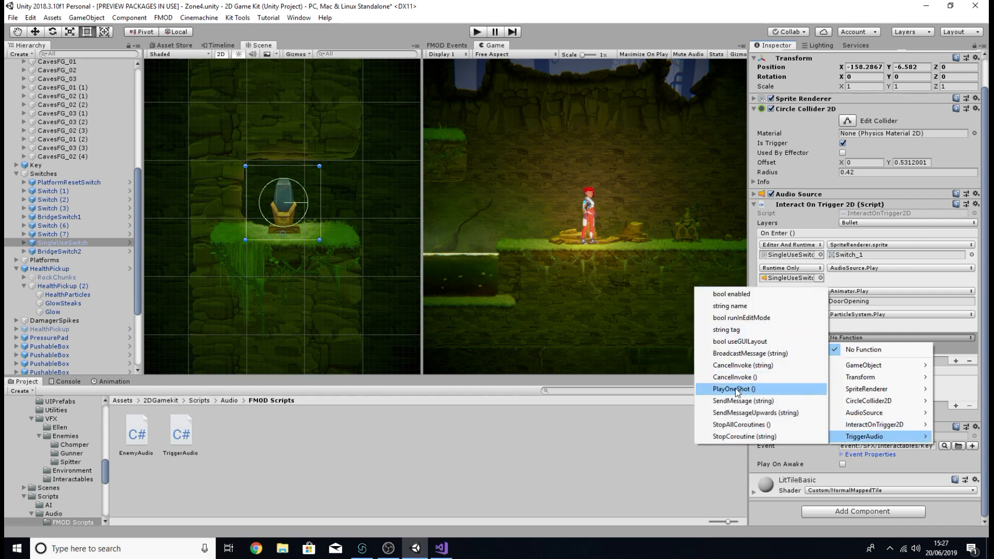
{"action": "left_click", "coordinate": [766, 389]}
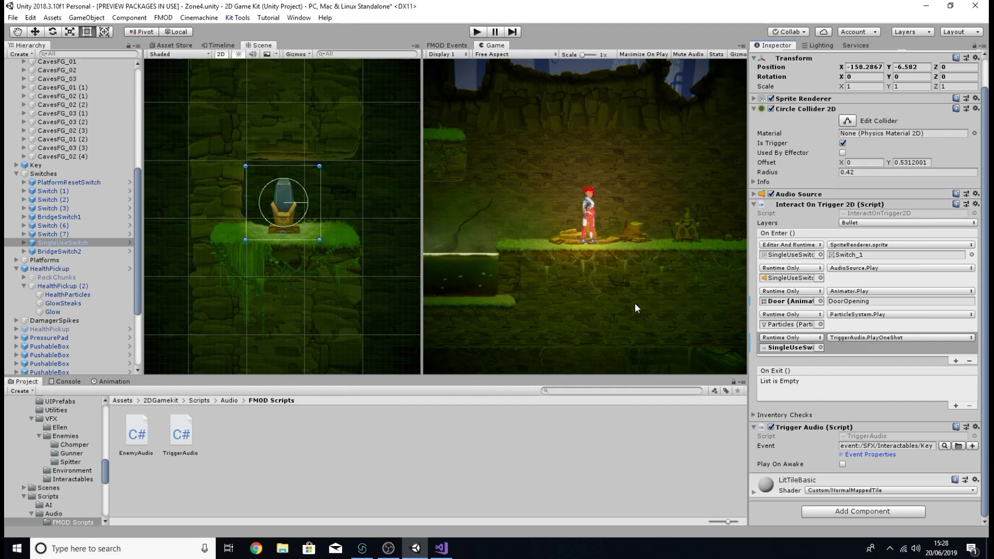
Step: Play-test the game by shooting the SingleUseSwitch to hear its sound, and stop play mode
{"action": "key", "text": "ctrl+p"}
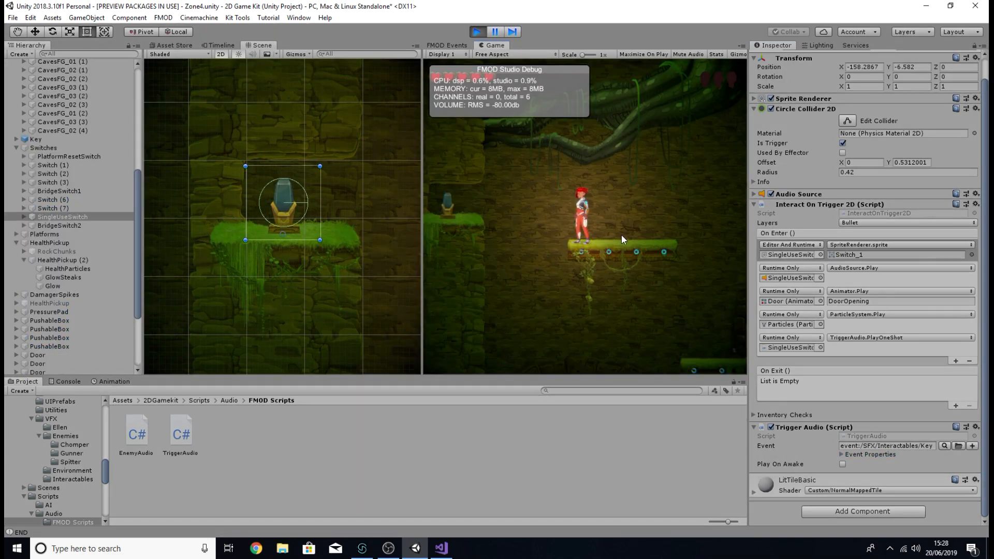
{"action": "key", "text": "o"}
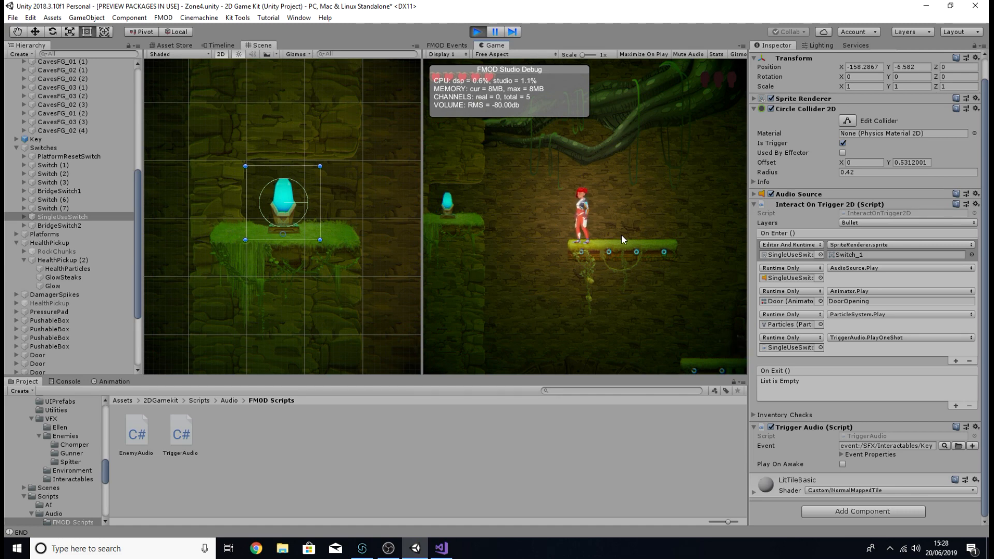
{"action": "key", "text": "ctrl+p"}
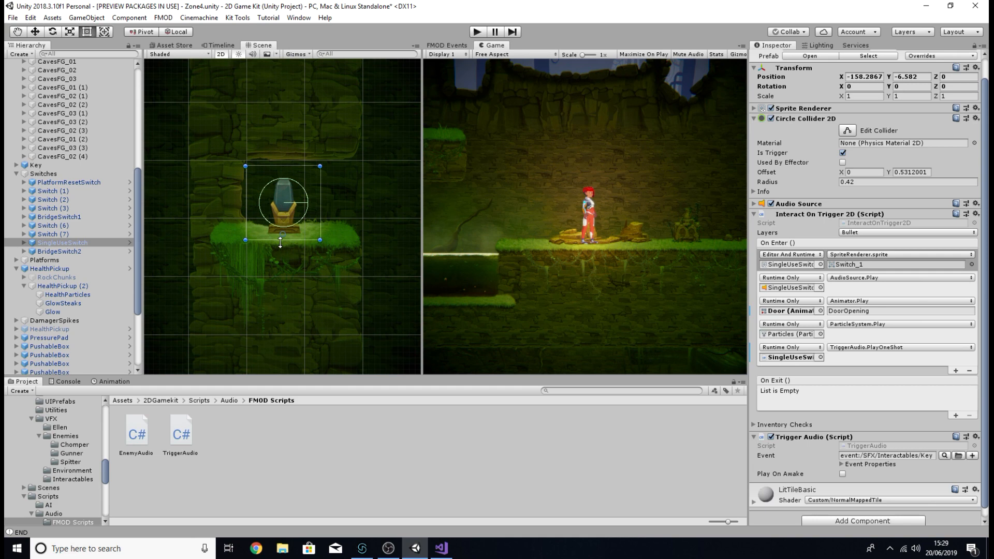
Step: Select the Key above the pedestal in the scene and examine its Interact On Trigger 2D and Trigger Audio components
{"action": "scroll", "coordinate": [280, 242], "scroll_direction": "down", "scroll_amount": 5}
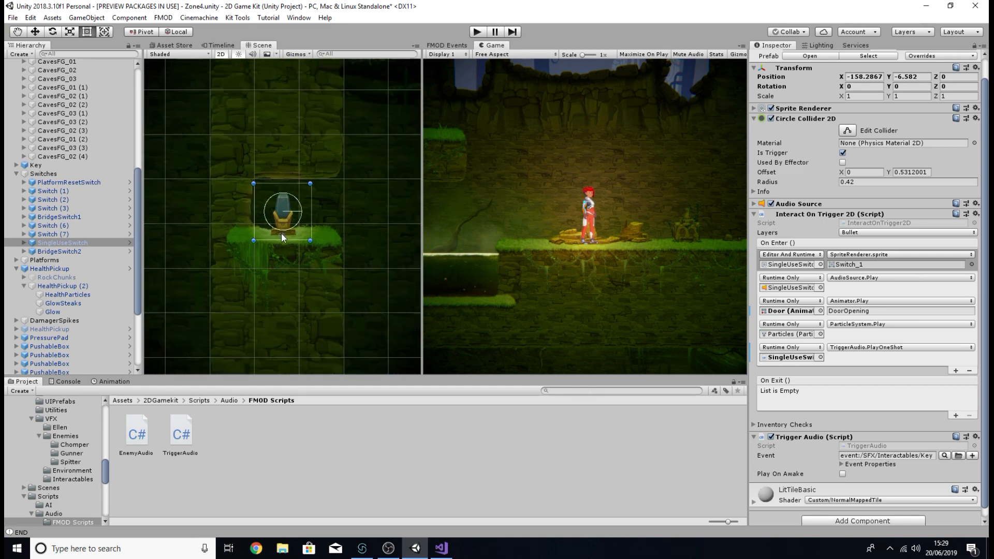
{"action": "middle_click_drag", "start_coordinate": [302, 265], "coordinate": [254, 183]}
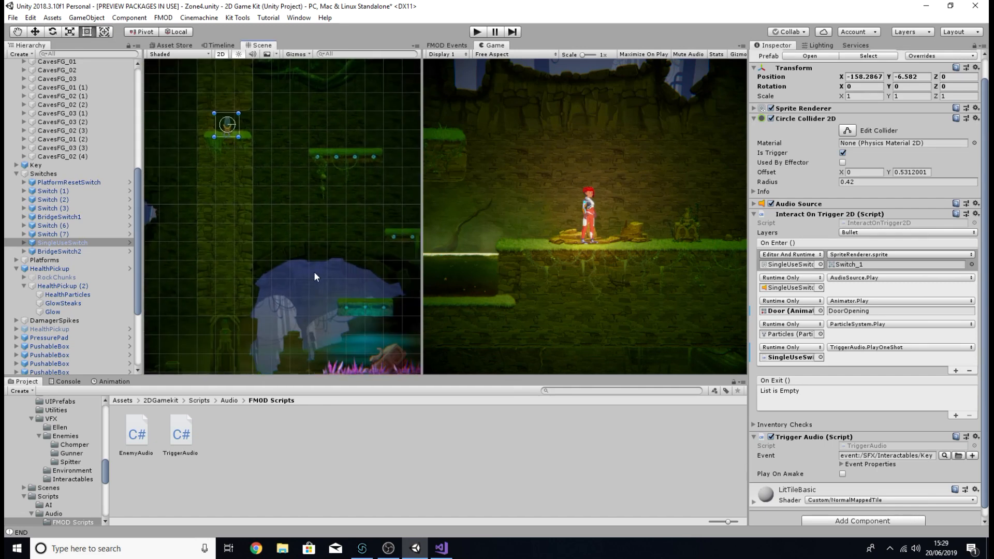
{"action": "middle_click_drag", "start_coordinate": [383, 346], "coordinate": [268, 185]}
{"action": "scroll", "coordinate": [340, 263], "scroll_direction": "down", "scroll_amount": 8}
{"action": "middle_click_drag", "start_coordinate": [346, 297], "coordinate": [138, 141]}
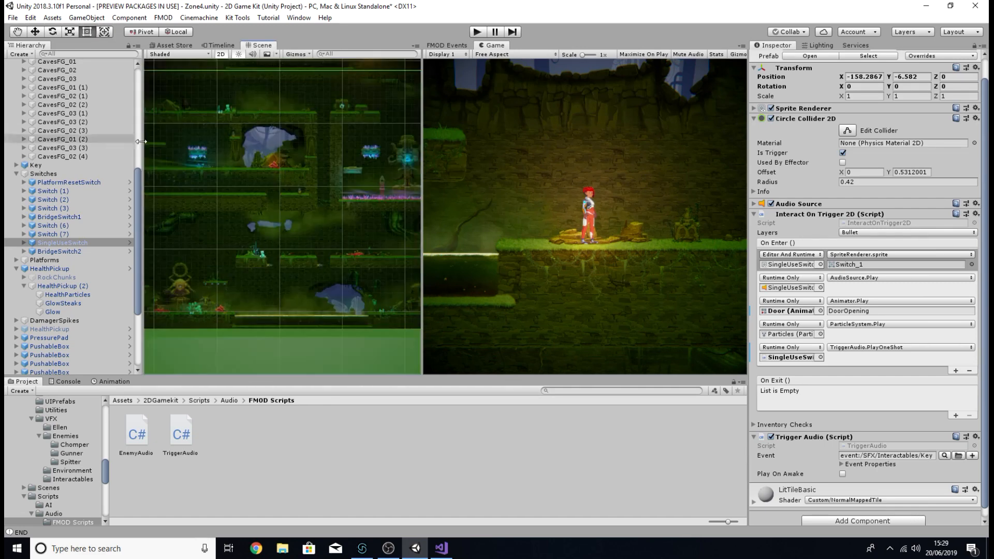
{"action": "scroll", "coordinate": [200, 227], "scroll_direction": "up", "scroll_amount": 10}
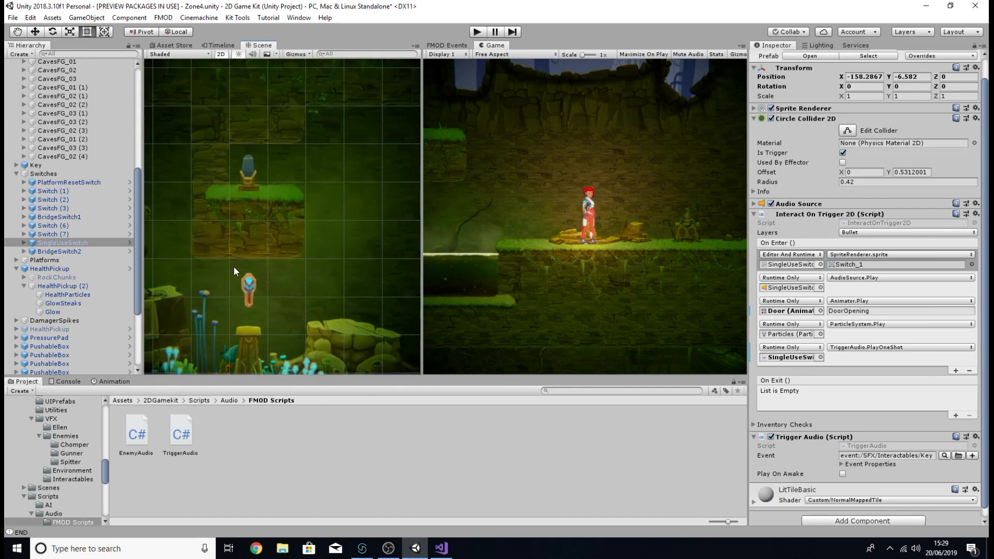
{"action": "middle_click_drag", "start_coordinate": [234, 266], "coordinate": [276, 228]}
{"action": "left_click", "coordinate": [292, 254]}
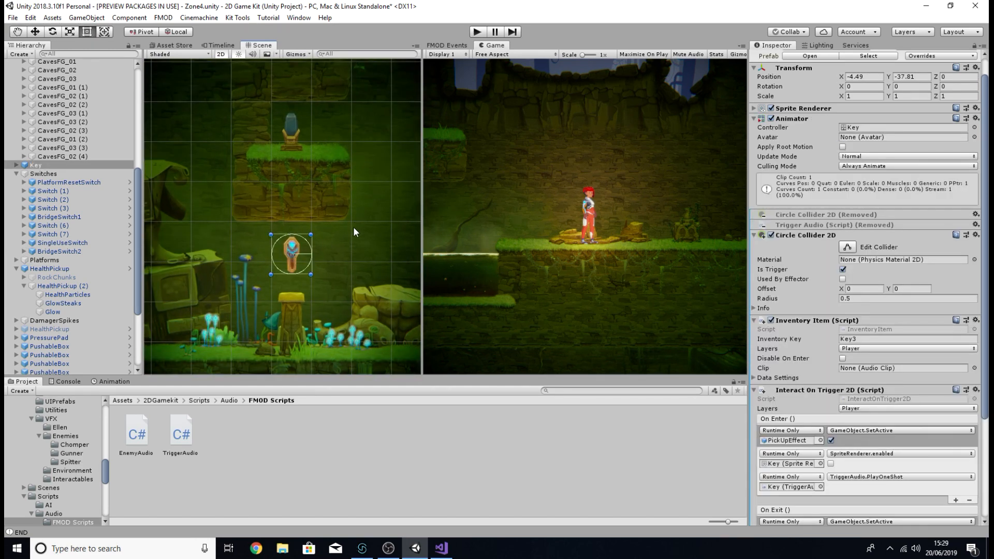
{"action": "scroll", "coordinate": [791, 278], "scroll_direction": "down", "scroll_amount": 5}
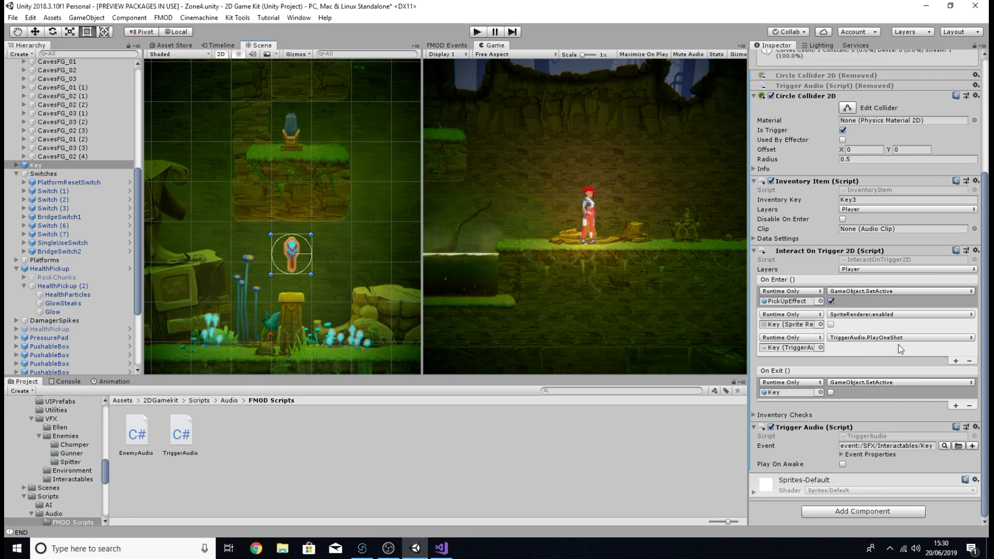
{"action": "scroll", "coordinate": [800, 155], "scroll_direction": "up", "scroll_amount": 5}
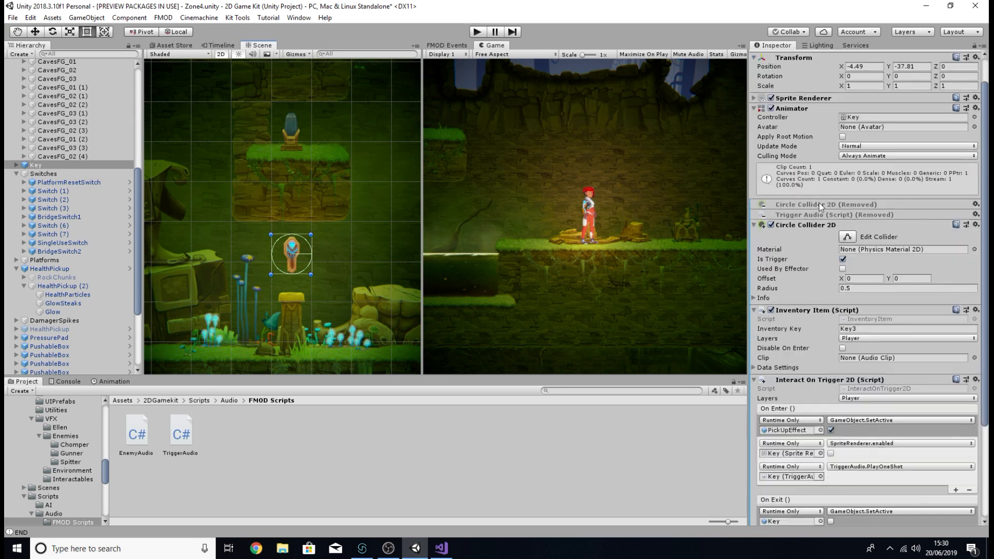
Step: Review the Key's On Enter PlayOneShot response and Trigger Audio event, and play-test the game by picking up the key above the pedestal
{"action": "scroll", "coordinate": [820, 206], "scroll_direction": "down", "scroll_amount": 5}
{"action": "scroll", "coordinate": [66, 209], "scroll_direction": "down", "scroll_amount": 3}
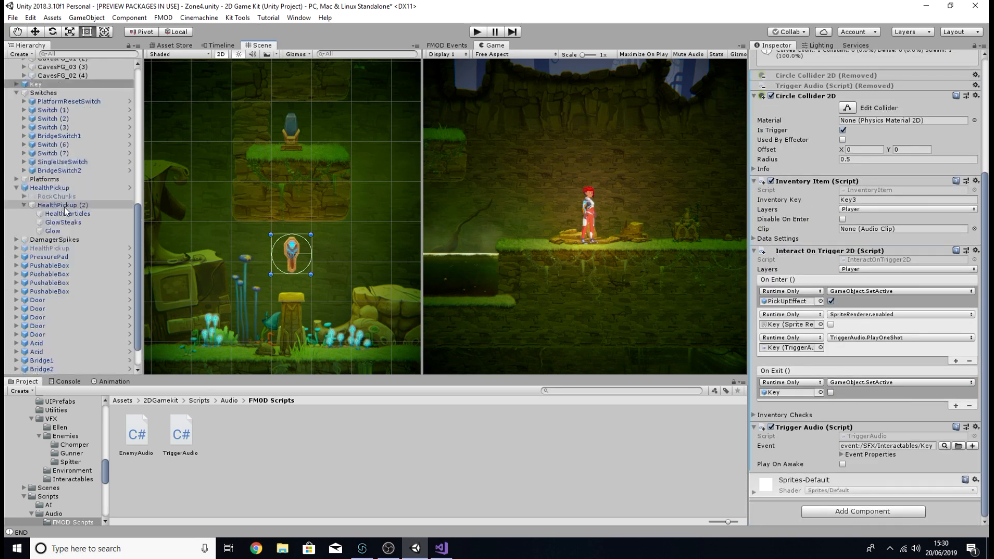
{"action": "scroll", "coordinate": [66, 210], "scroll_direction": "up", "scroll_amount": 6}
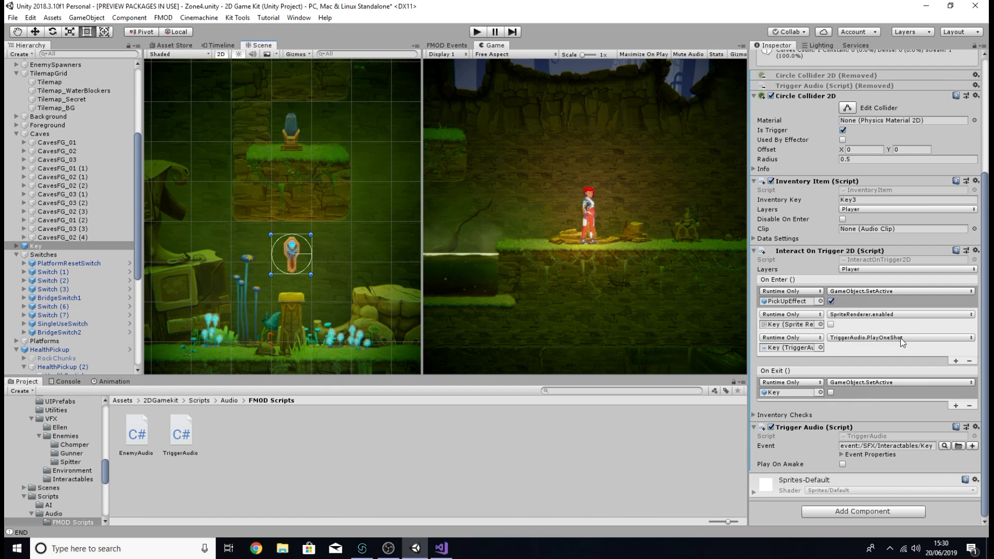
{"action": "left_click", "coordinate": [477, 33]}
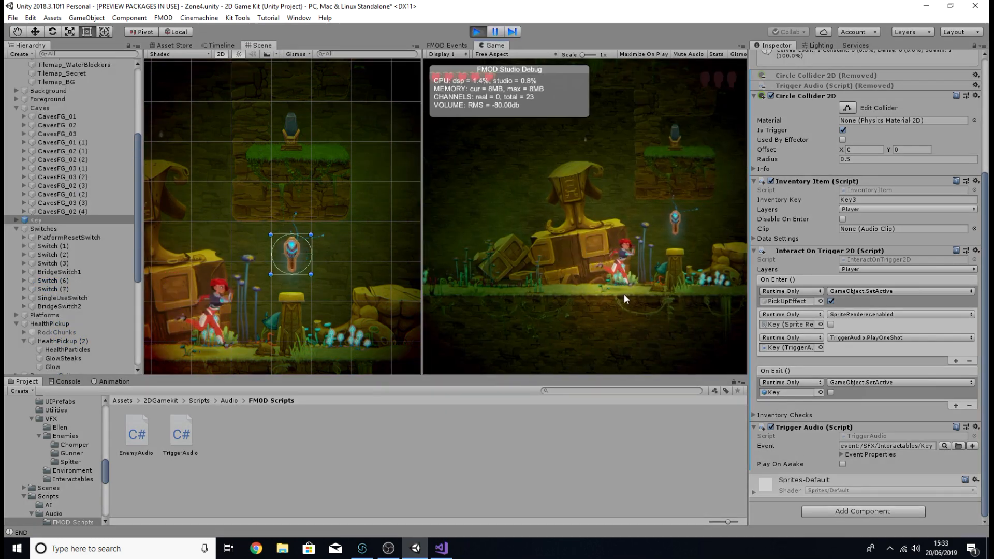
{"action": "key", "text": "d"}
{"action": "key", "text": "space"}
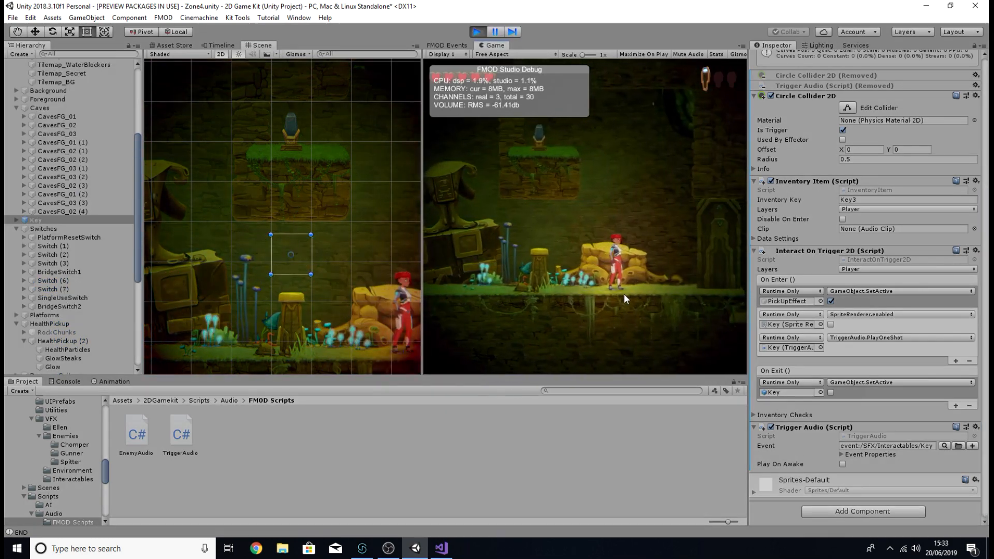
Step: Switch to FMOD Studio and audition the Health Pick-Up event in full, with the CrateSmash track soloed and with the HealthPickup track soloed
{"action": "key", "text": "alt+Tab"}
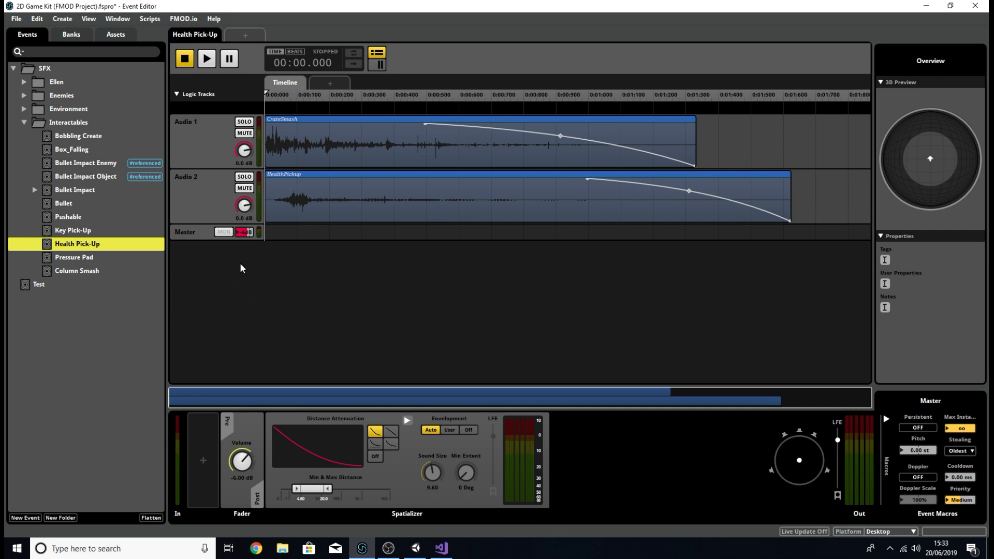
{"action": "left_click", "coordinate": [207, 58]}
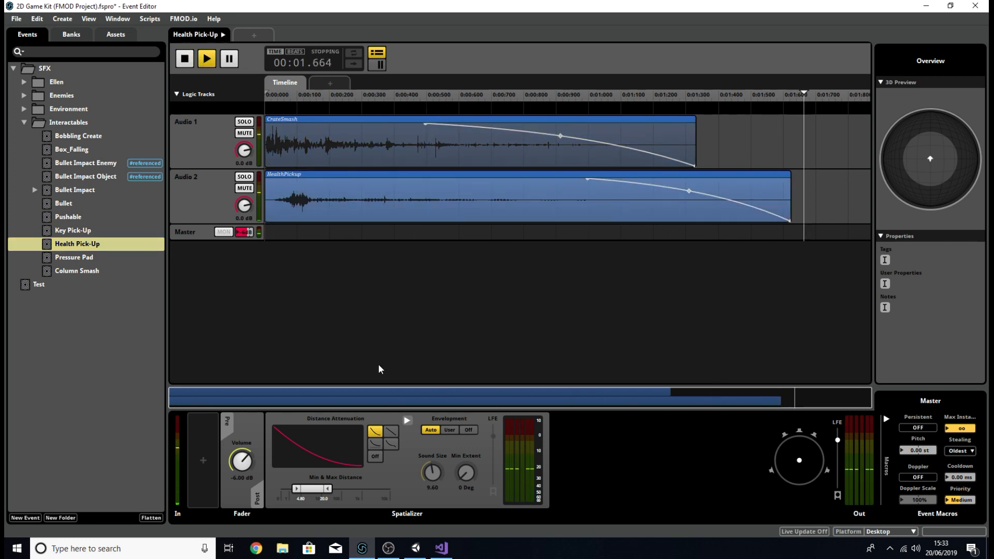
{"action": "left_click", "coordinate": [244, 122]}
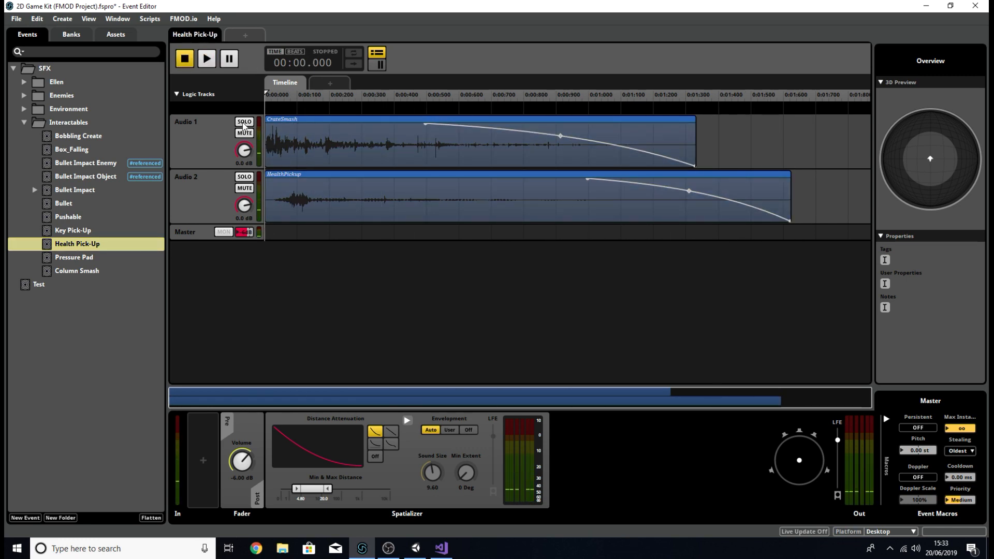
{"action": "left_click", "coordinate": [205, 61]}
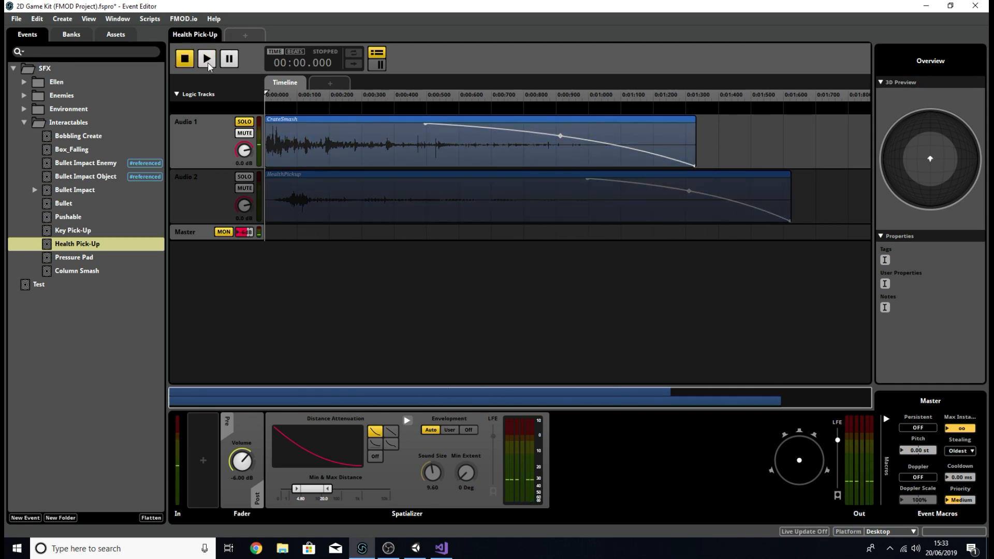
{"action": "left_click", "coordinate": [242, 123]}
{"action": "left_click", "coordinate": [245, 177]}
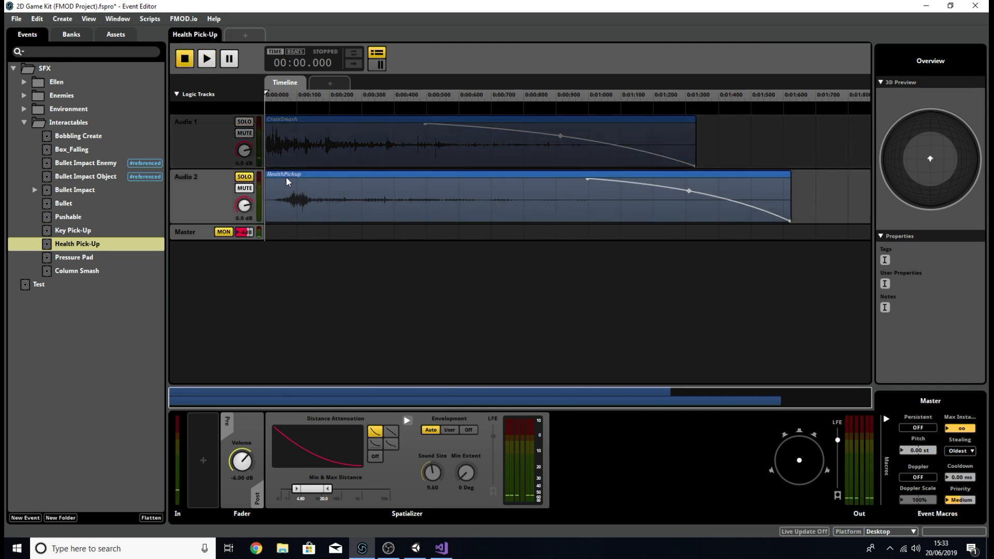
{"action": "left_click", "coordinate": [206, 59]}
{"action": "left_click", "coordinate": [244, 177]}
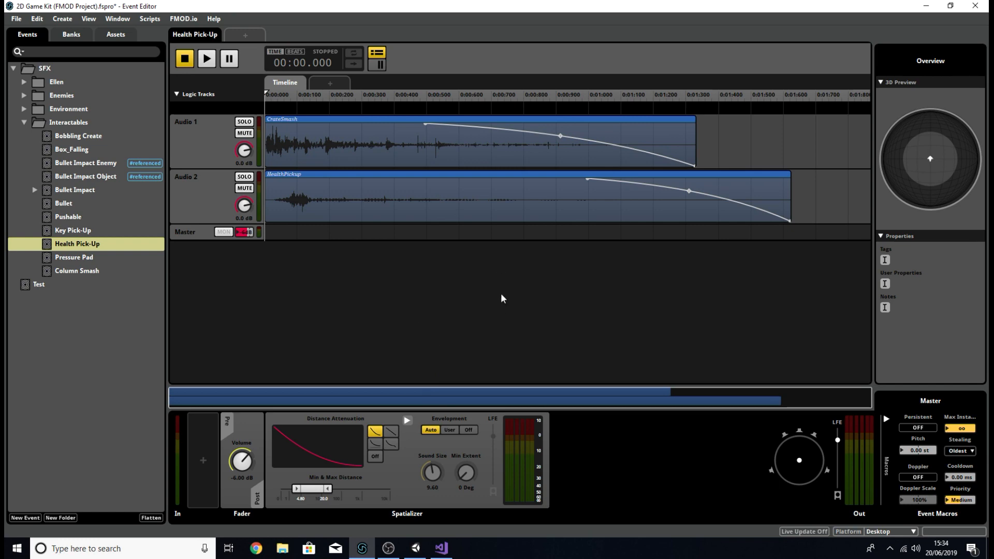
Step: Switch to Unity, find the health crate beside the door in the scene, and select its parent HealthPickup object
{"action": "left_click", "coordinate": [422, 546]}
{"action": "scroll", "coordinate": [290, 171], "scroll_direction": "down", "scroll_amount": 5}
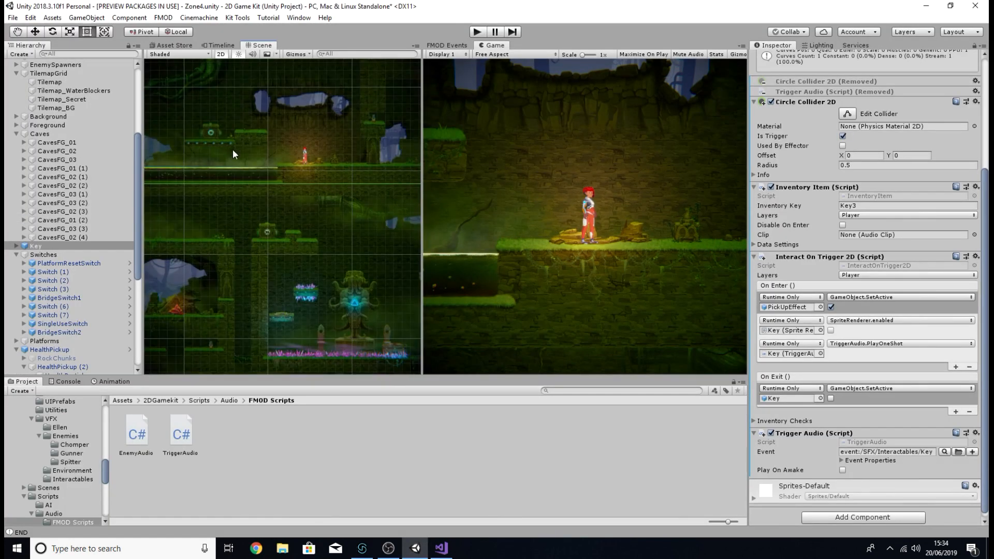
{"action": "middle_click_drag", "start_coordinate": [232, 149], "coordinate": [318, 287]}
{"action": "scroll", "coordinate": [256, 278], "scroll_direction": "up", "scroll_amount": 4}
{"action": "middle_click_drag", "start_coordinate": [209, 256], "coordinate": [489, 158]}
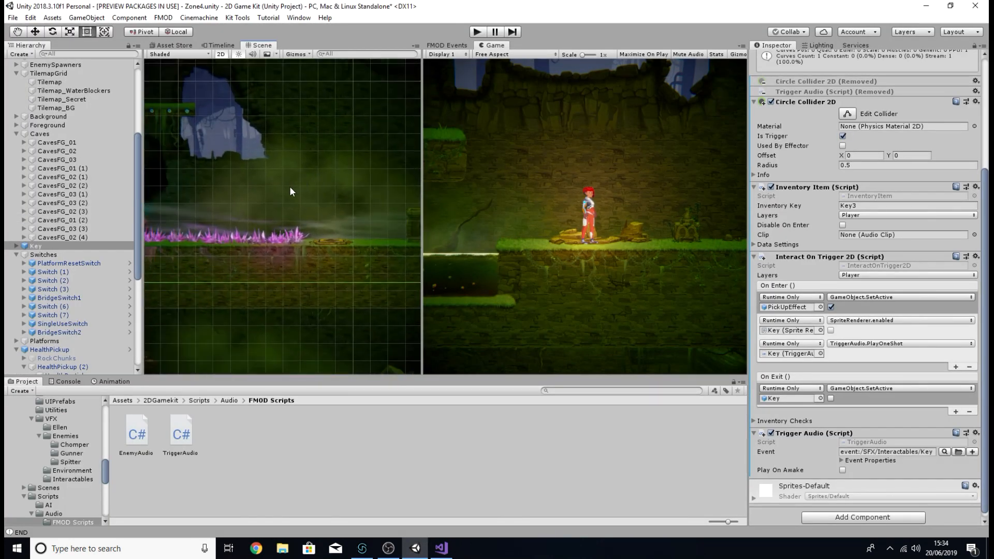
{"action": "middle_click_drag", "start_coordinate": [290, 185], "coordinate": [322, 203]}
{"action": "scroll", "coordinate": [305, 214], "scroll_direction": "up", "scroll_amount": 3}
{"action": "scroll", "coordinate": [304, 214], "scroll_direction": "up", "scroll_amount": 3}
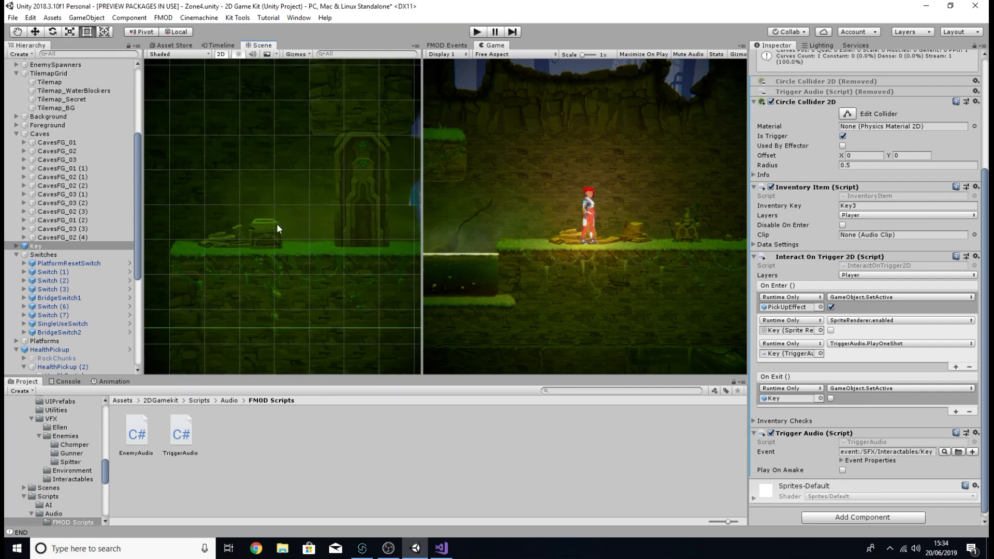
{"action": "left_click", "coordinate": [269, 222]}
{"action": "scroll", "coordinate": [73, 233], "scroll_direction": "down", "scroll_amount": 3}
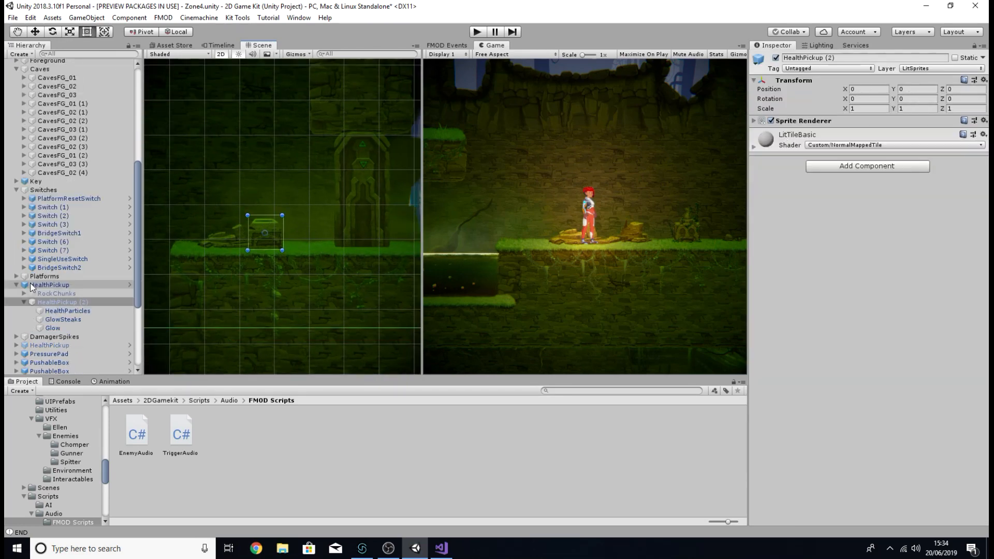
{"action": "left_click", "coordinate": [61, 286]}
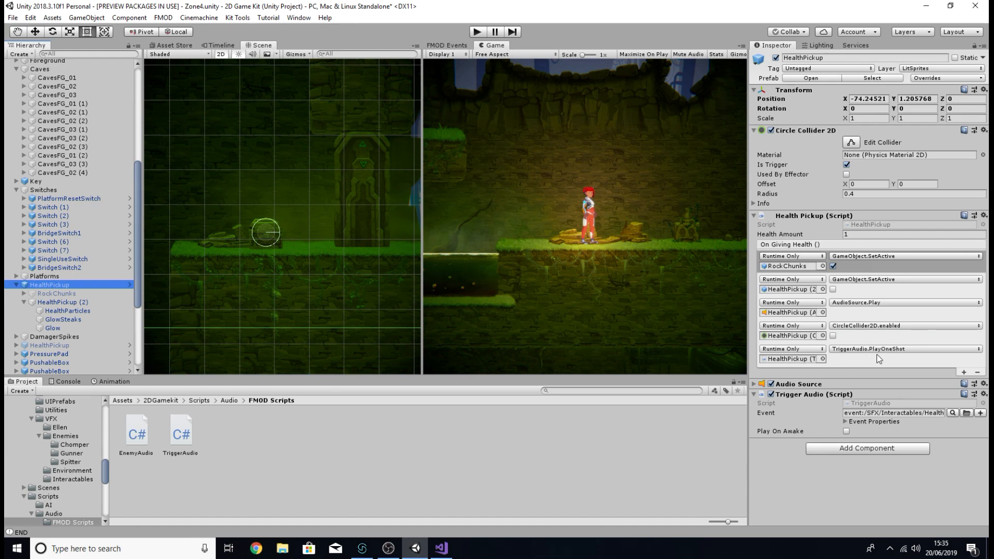
Step: Check the event assigned in HealthPickup's Trigger Audio and play-test the game by walking into the health crate
{"action": "left_click", "coordinate": [953, 413]}
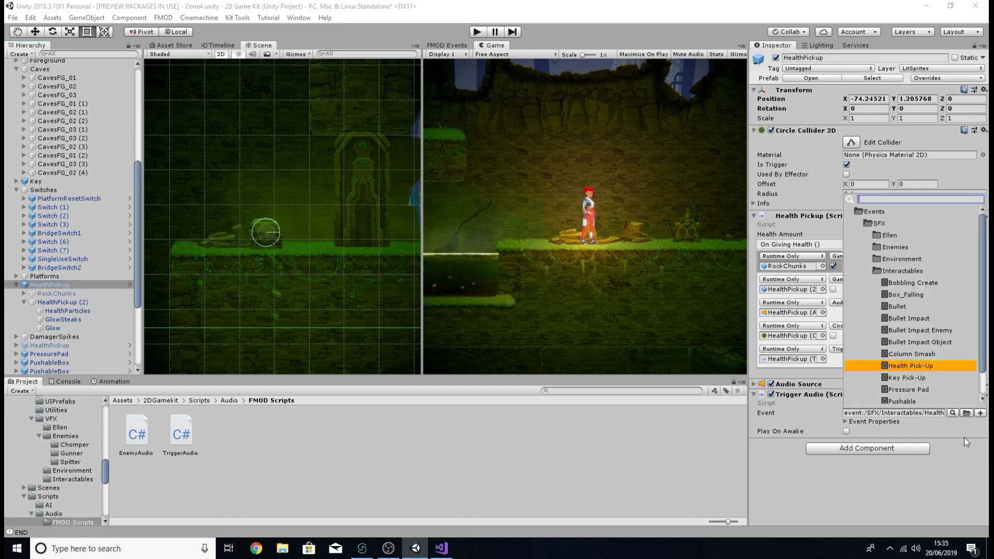
{"action": "left_click", "coordinate": [961, 432]}
{"action": "left_click", "coordinate": [478, 33]}
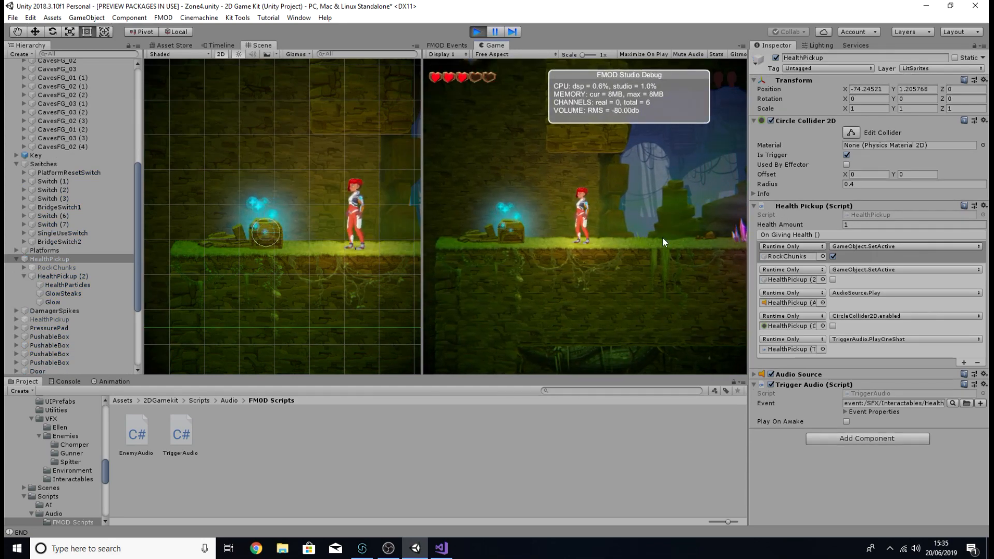
{"action": "key", "text": "a"}
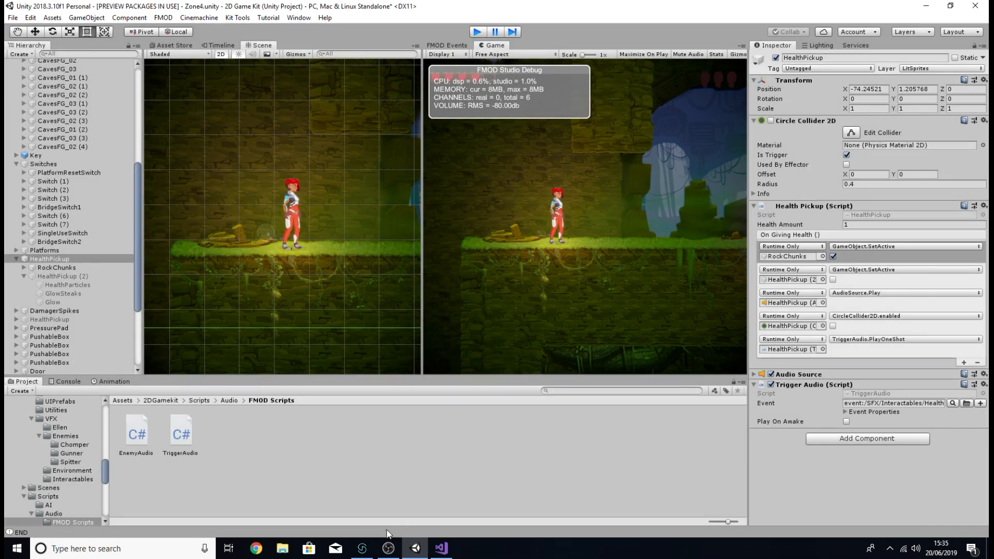
Step: In FMOD Studio, set the Health Pick-Up event's master volume to 0 dB and its spatializer's minimum distance to 10
{"action": "left_click", "coordinate": [368, 550]}
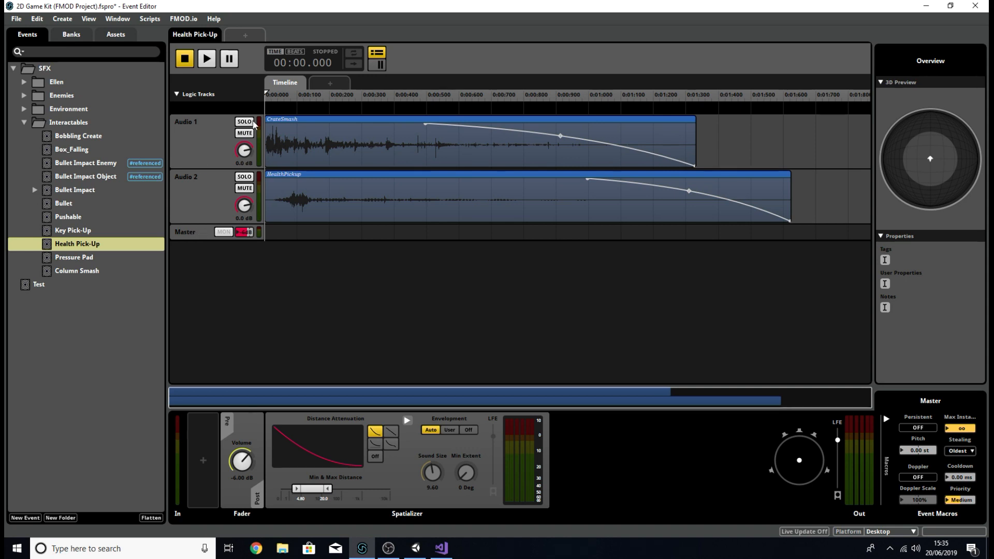
{"action": "left_click_drag", "start_coordinate": [247, 230], "coordinate": [246, 217]}
{"action": "left_click_drag", "start_coordinate": [296, 489], "coordinate": [317, 489]}
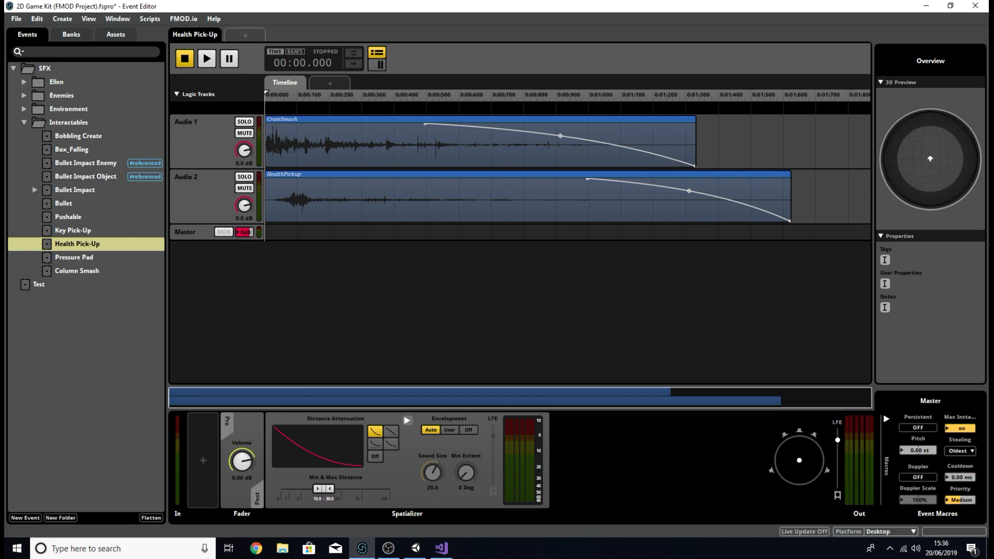
{"action": "left_click_drag", "start_coordinate": [242, 230], "coordinate": [242, 238]}
Step: Open the Pressure Pad event from the Interactables folder and audition it
{"action": "left_click", "coordinate": [84, 257]}
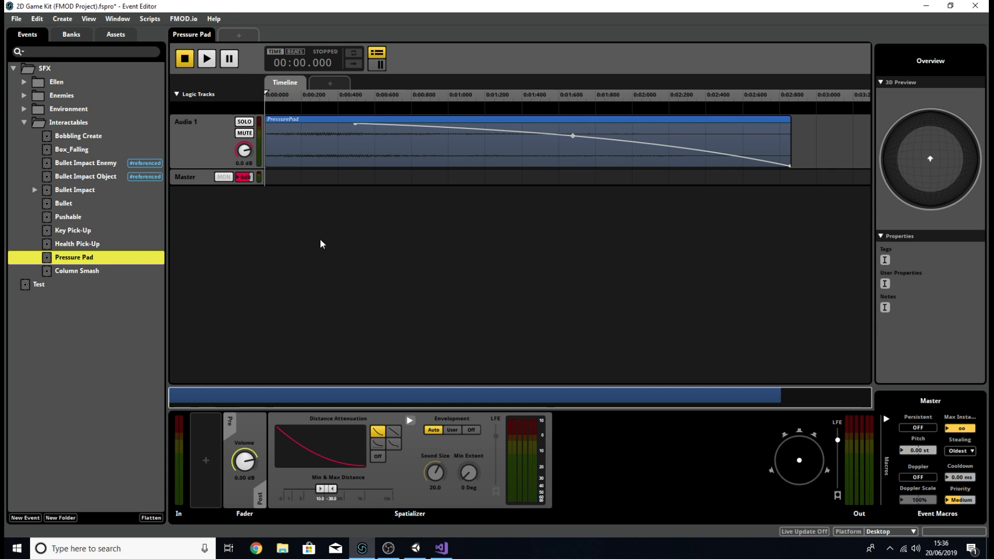
{"action": "left_click", "coordinate": [207, 60]}
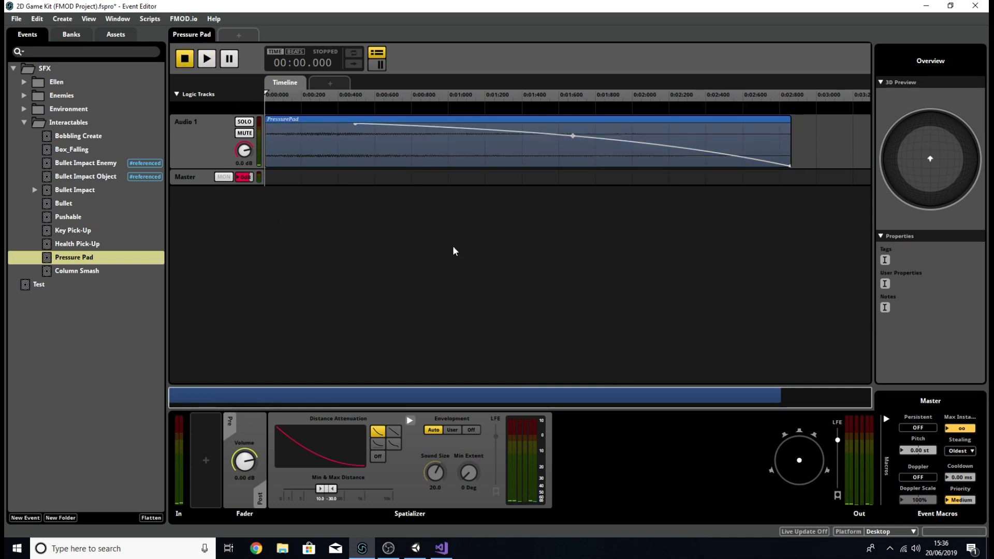
Step: Switch to Unity, select the PressurePad beside the purple crystals, and examine its On Pressed responses and Trigger Audio component
{"action": "left_click", "coordinate": [416, 550]}
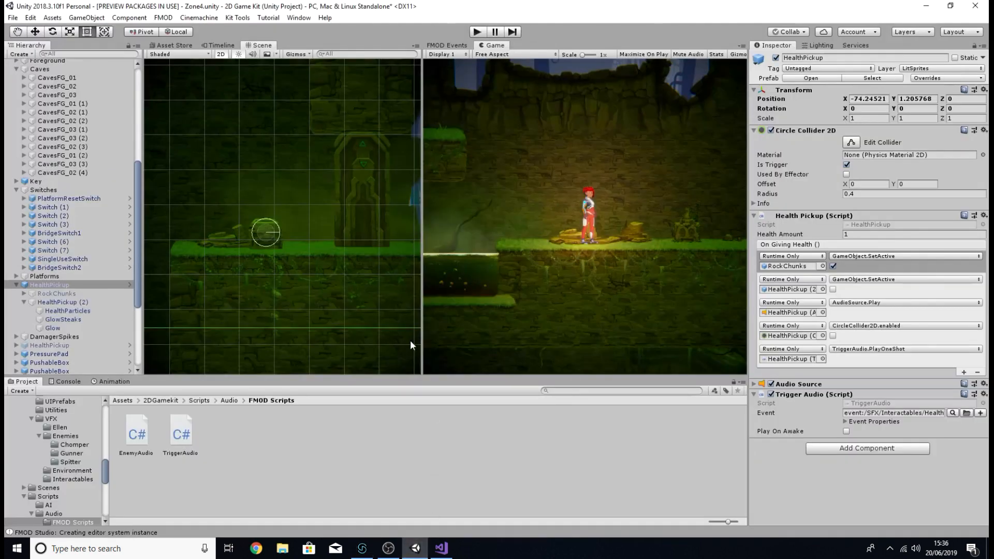
{"action": "scroll", "coordinate": [344, 206], "scroll_direction": "down", "scroll_amount": 4}
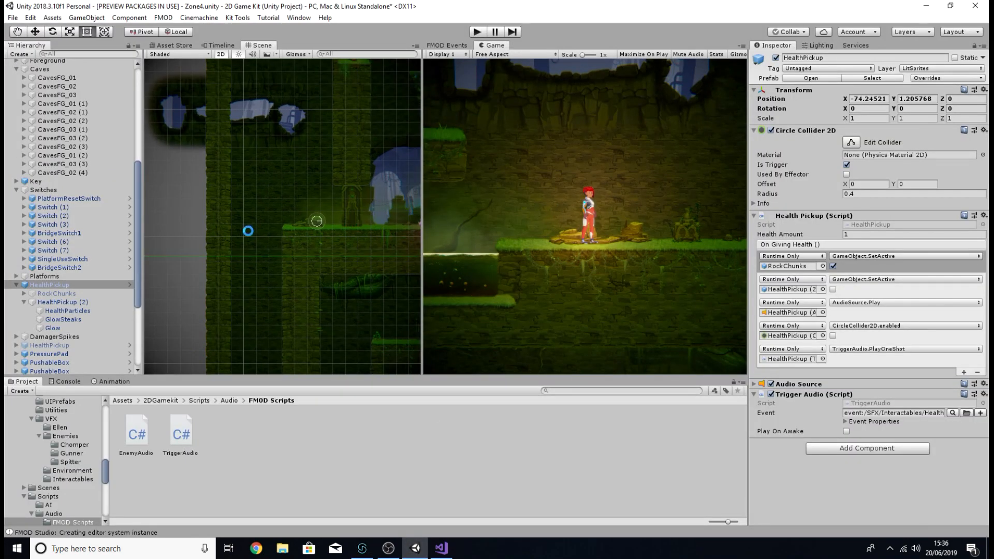
{"action": "scroll", "coordinate": [347, 202], "scroll_direction": "up", "scroll_amount": 5}
{"action": "scroll", "coordinate": [286, 249], "scroll_direction": "up", "scroll_amount": 3}
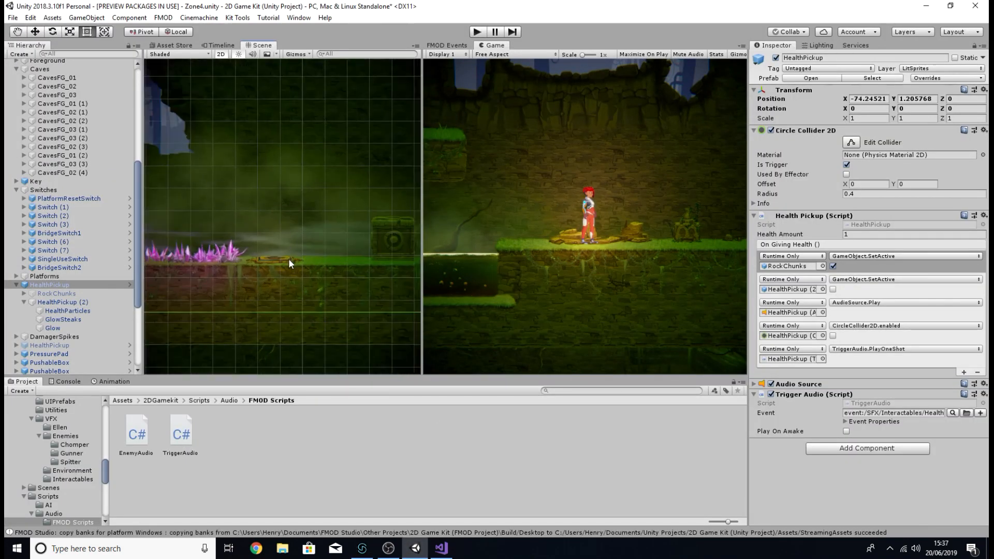
{"action": "left_click", "coordinate": [278, 262]}
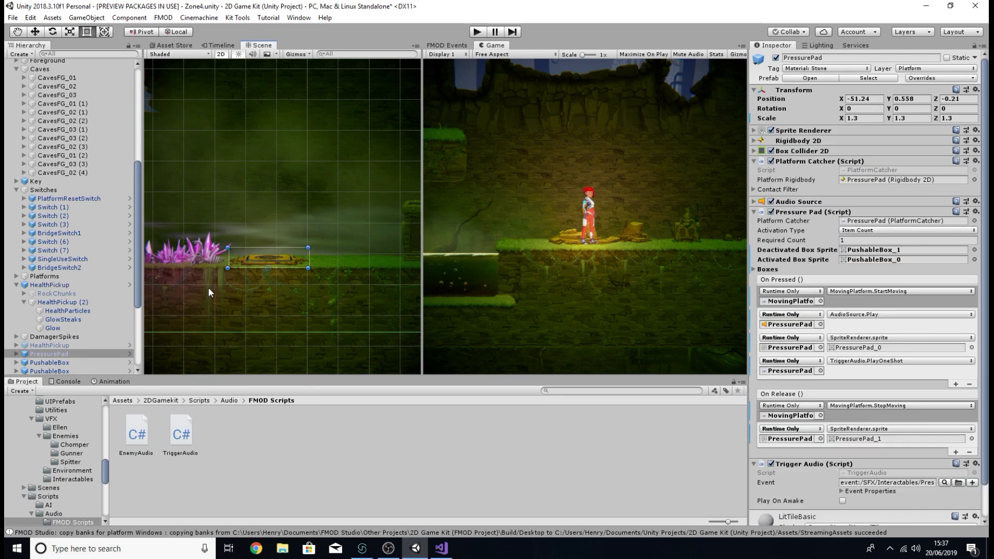
{"action": "scroll", "coordinate": [104, 321], "scroll_direction": "down", "scroll_amount": 3}
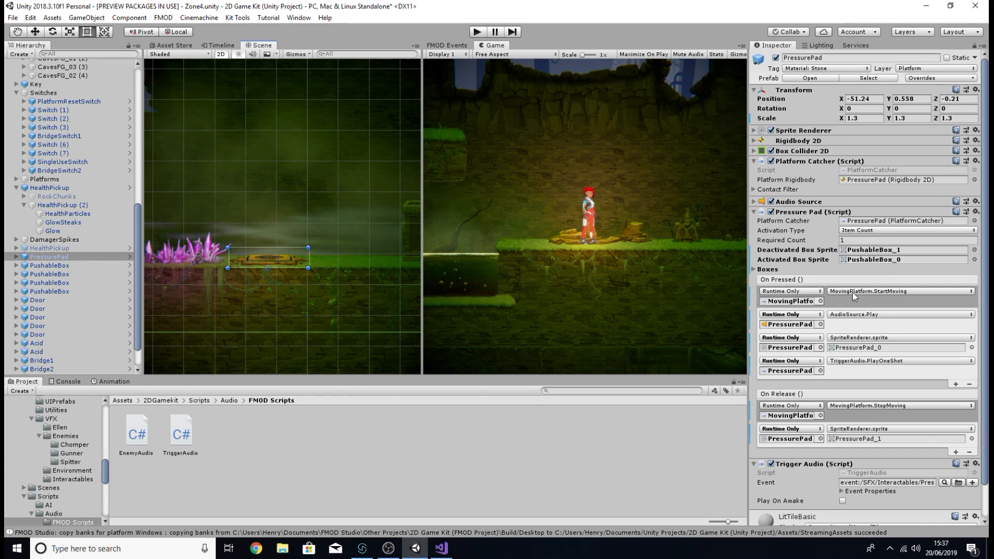
{"action": "scroll", "coordinate": [855, 298], "scroll_direction": "down", "scroll_amount": 2}
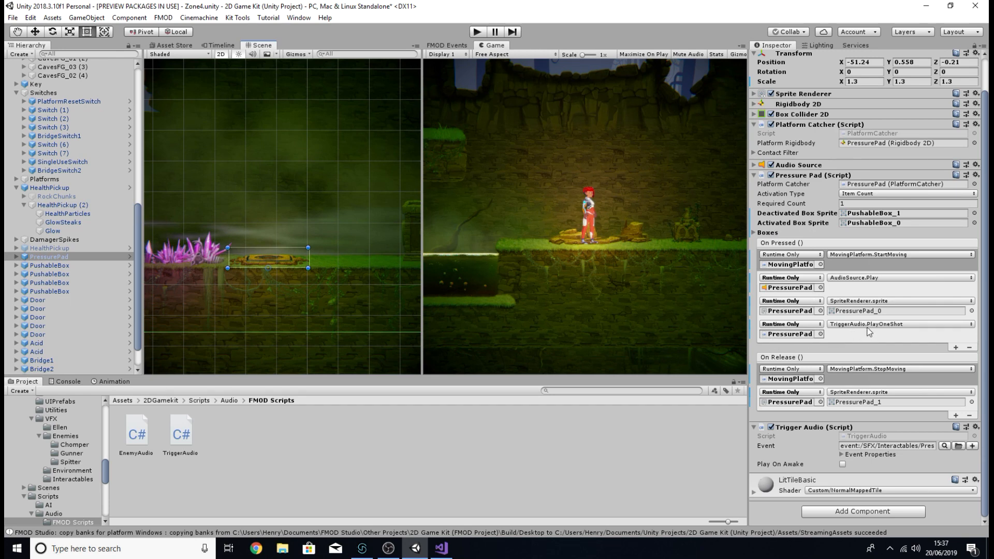
Step: Check the event assigned in PressurePad's Trigger Audio, keeping Play On Awake off, and play-test by pushing the box onto the pad
{"action": "left_click", "coordinate": [945, 446]}
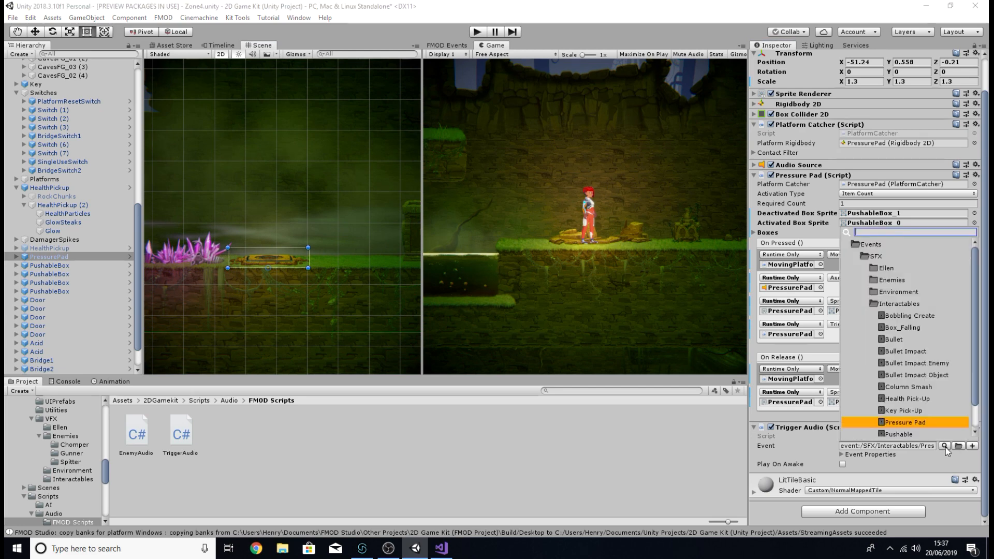
{"action": "left_click", "coordinate": [913, 462]}
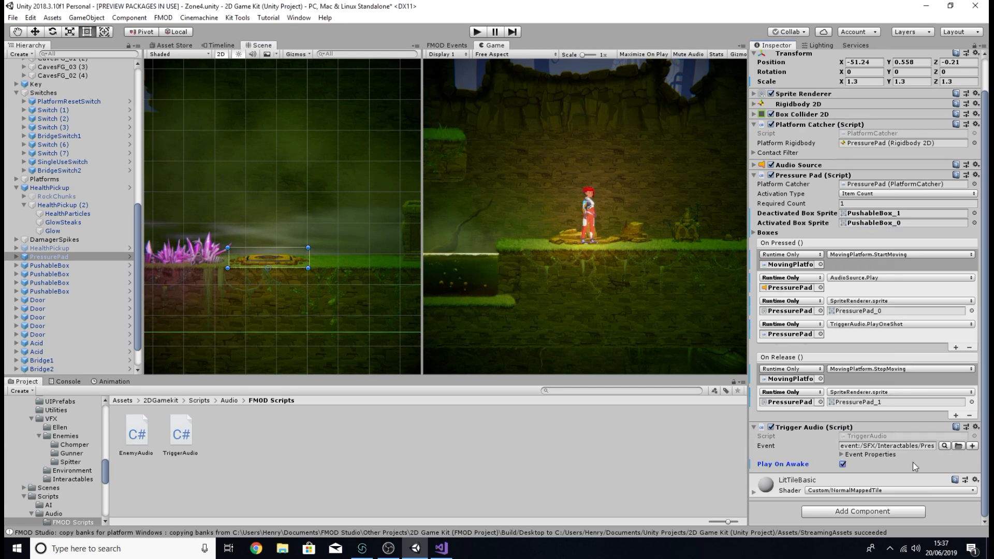
{"action": "left_click", "coordinate": [843, 465]}
{"action": "left_click", "coordinate": [480, 32]}
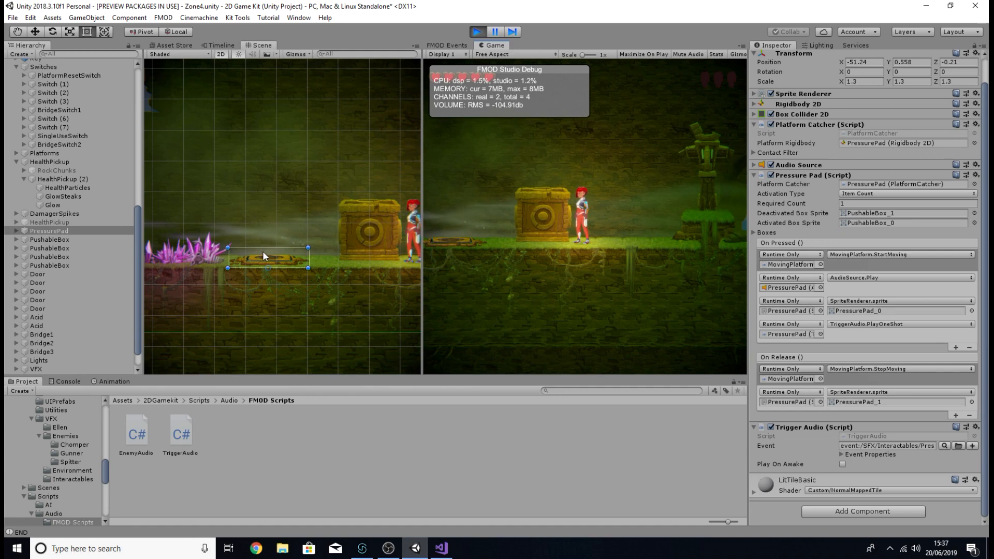
{"action": "key", "text": "a"}
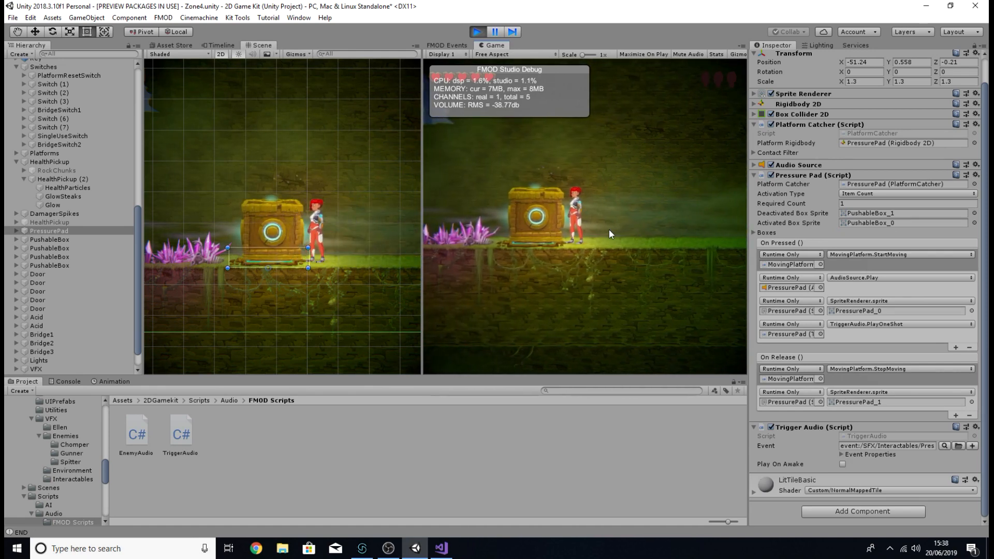
Step: Switch to FMOD Studio, open the Column Smash event, and preview DestructableWall01.ogg and DestructableWall02.ogg from the Interactables assets
{"action": "key", "text": "alt+Tab"}
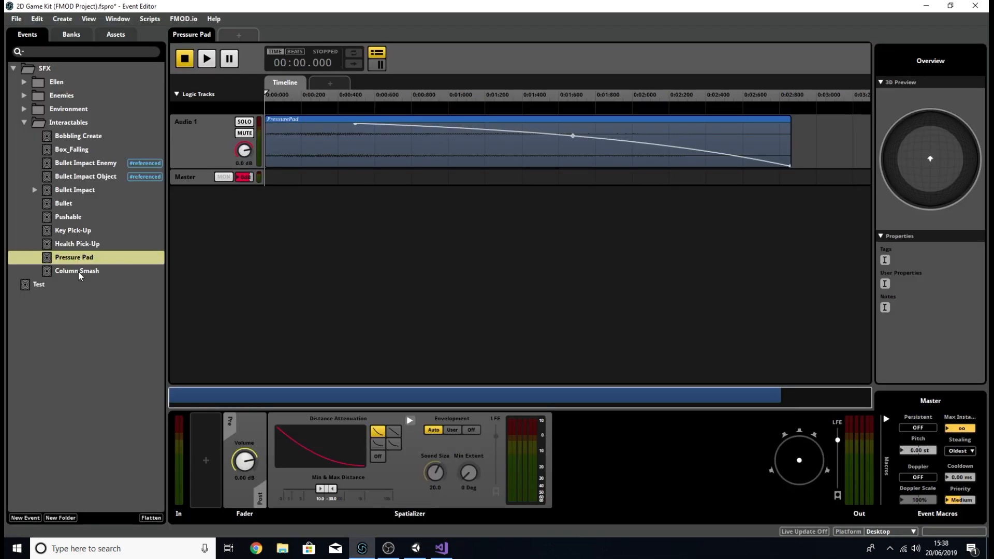
{"action": "left_click", "coordinate": [79, 273]}
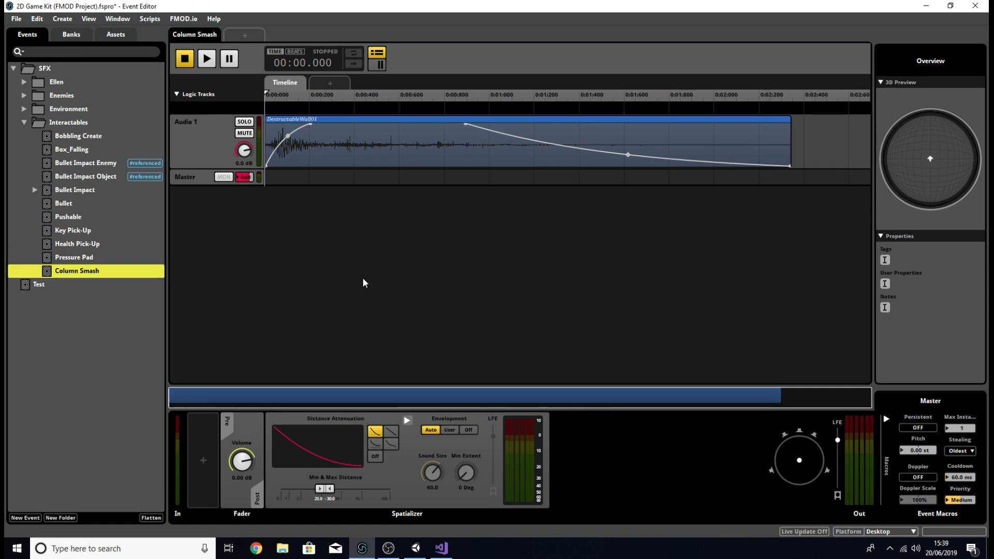
{"action": "key", "text": "ctrl+3"}
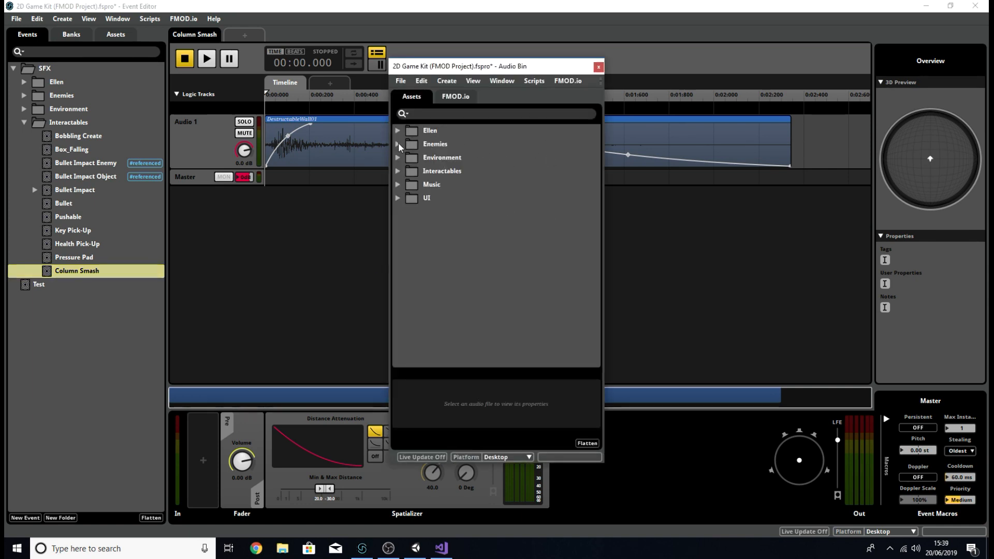
{"action": "left_click", "coordinate": [397, 170]}
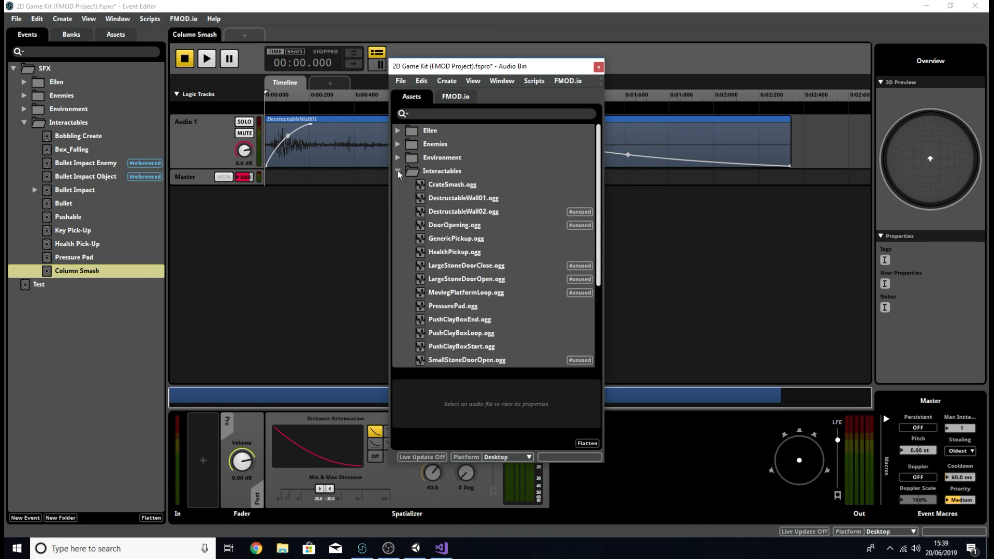
{"action": "left_click", "coordinate": [474, 211]}
{"action": "left_click", "coordinate": [473, 200]}
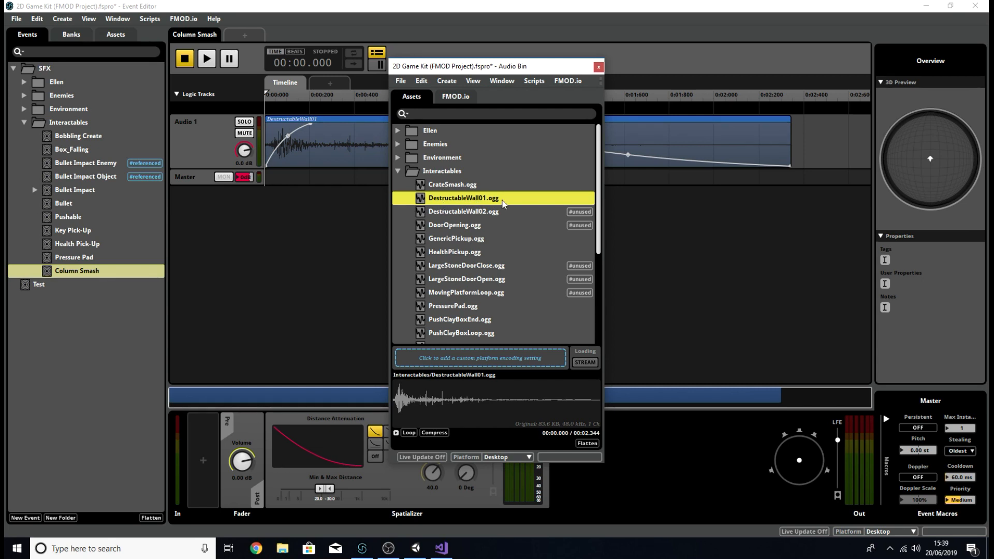
{"action": "left_click", "coordinate": [468, 211]}
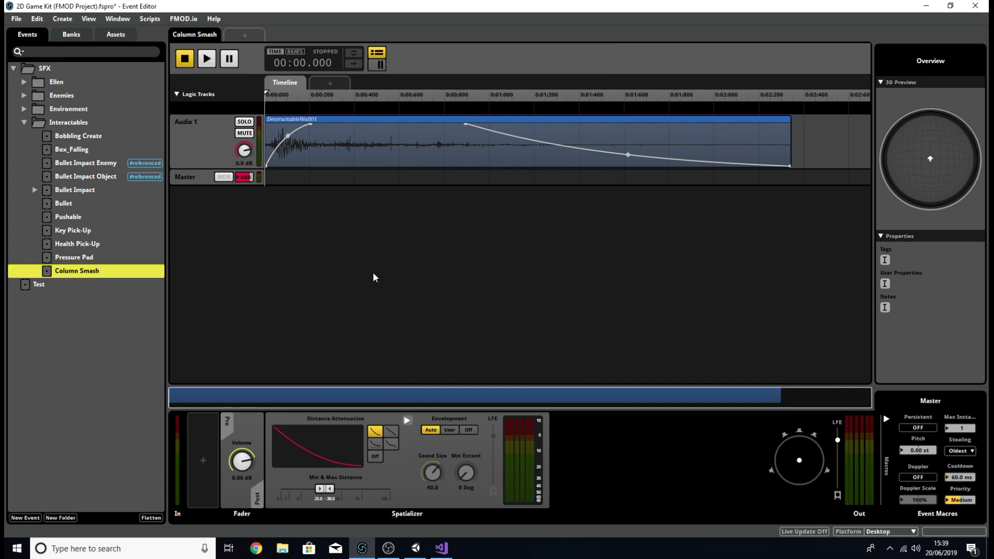
Step: Audition the Column Smash event from its Audio 1 track and inspect its master track settings
{"action": "left_click", "coordinate": [205, 138]}
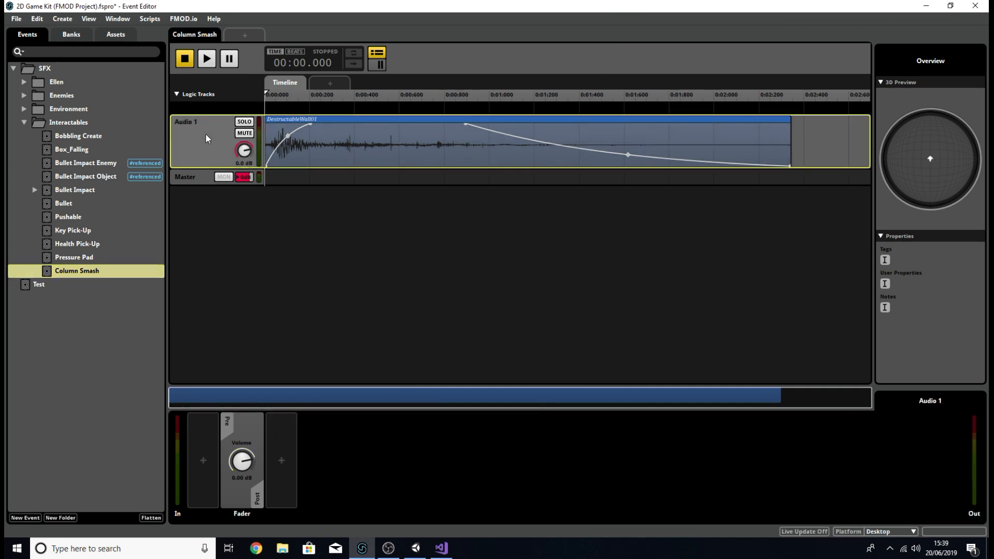
{"action": "left_click", "coordinate": [207, 60]}
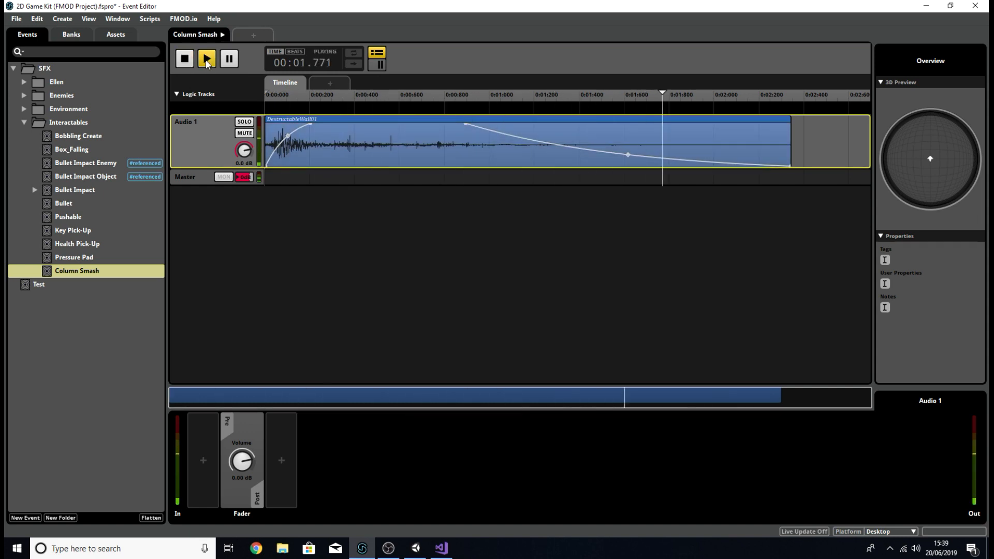
{"action": "left_click", "coordinate": [195, 174]}
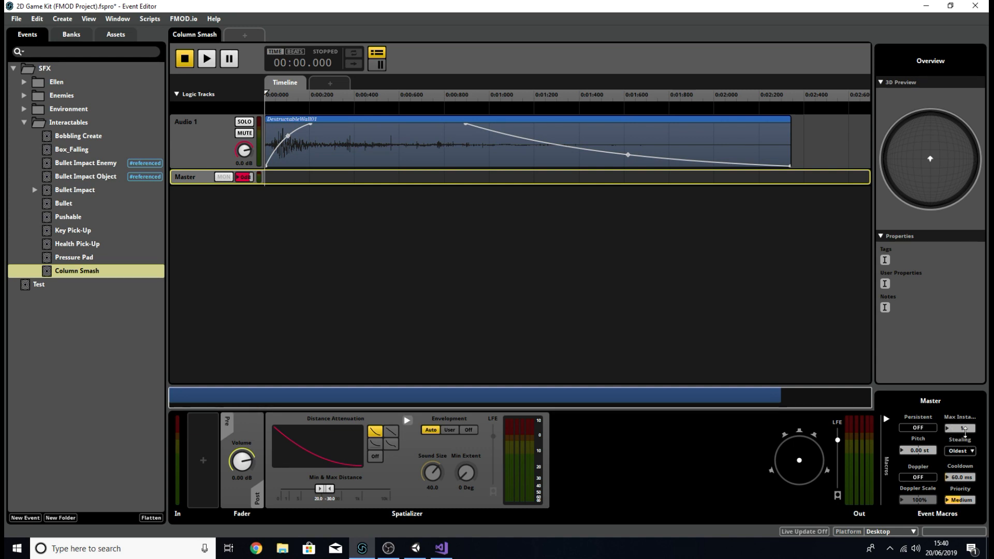
Step: Raise the Column Smash event's Max Instances to unlimited and build the banks
{"action": "left_click_drag", "start_coordinate": [968, 429], "coordinate": [968, 399]}
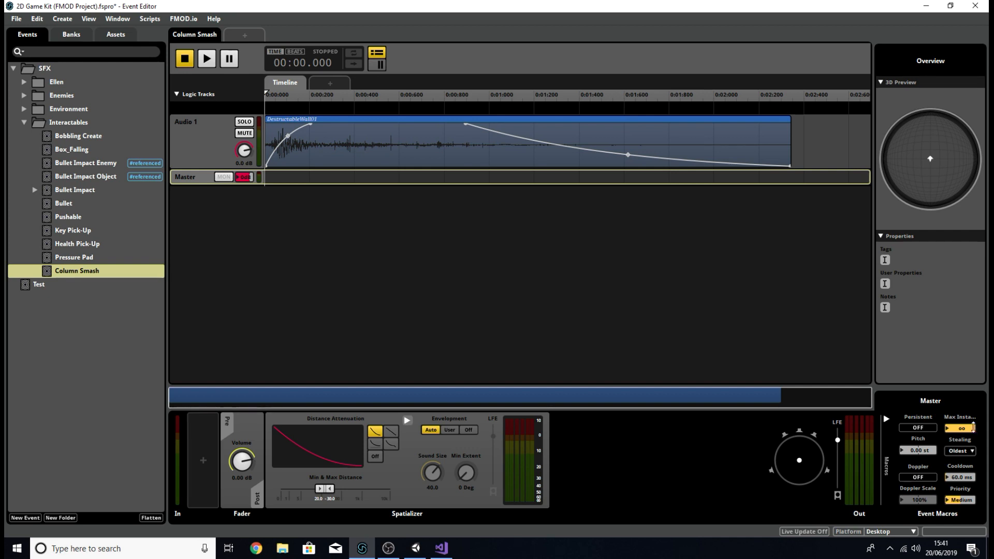
{"action": "mouse_move", "coordinate": [968, 428]}
{"action": "left_mouse_down"}
{"action": "mouse_move", "coordinate": [968, 438]}
{"action": "mouse_move", "coordinate": [962, 409]}
{"action": "left_mouse_up"}
{"action": "key", "text": "F7"}
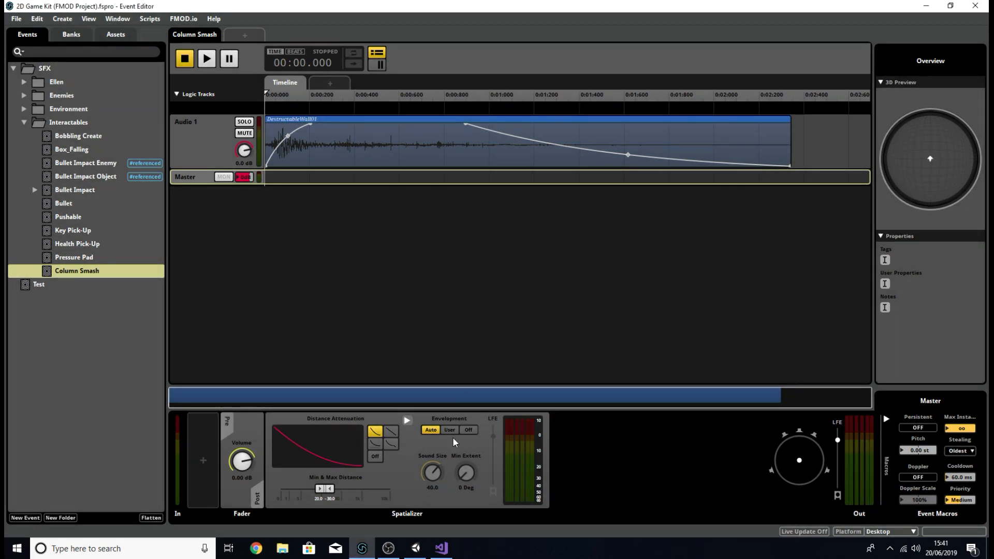
Step: Switch to Unity and open the Zone3 scene from the 2DGamekit Scenes folder, saving the changes to Zone4
{"action": "left_click", "coordinate": [416, 548]}
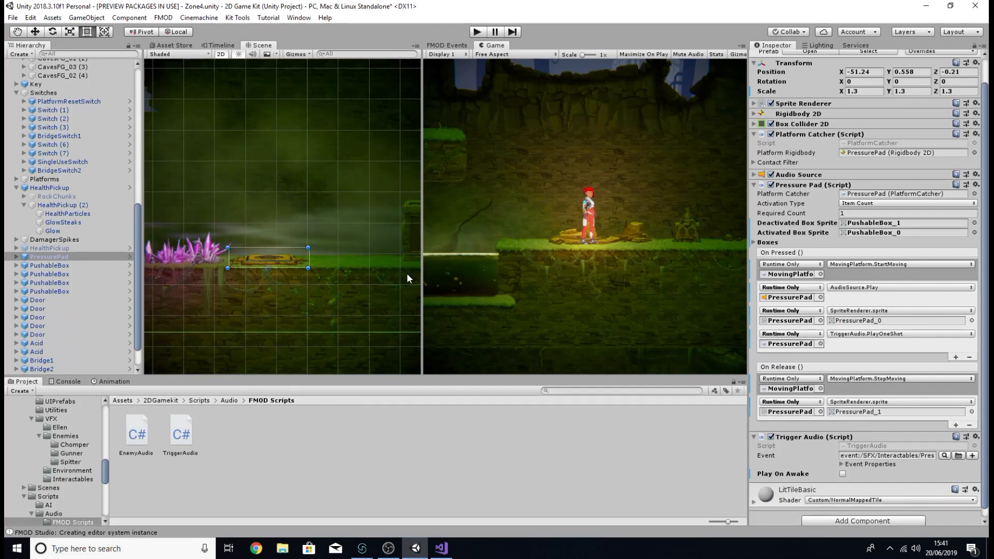
{"action": "scroll", "coordinate": [258, 211], "scroll_direction": "down", "scroll_amount": 6}
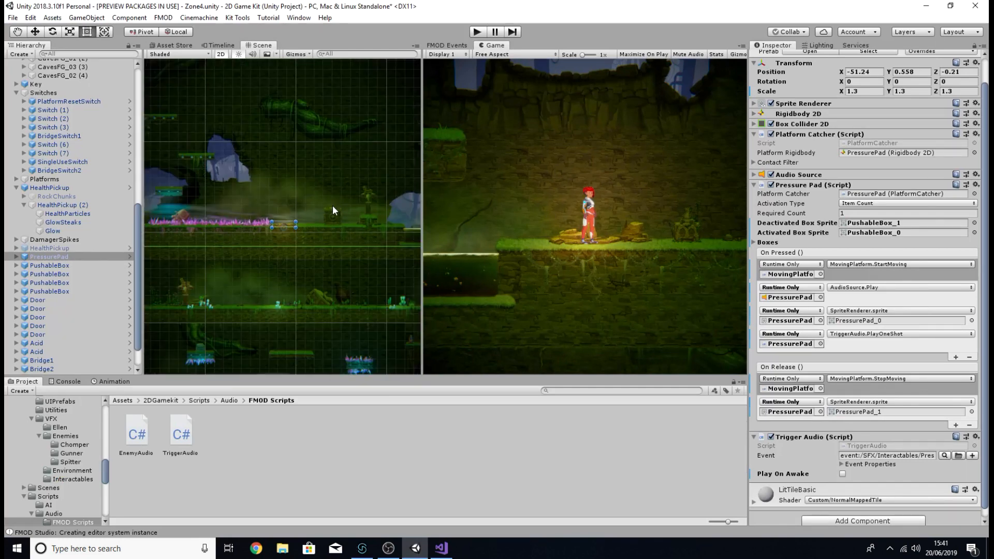
{"action": "scroll", "coordinate": [382, 250], "scroll_direction": "down", "scroll_amount": 4}
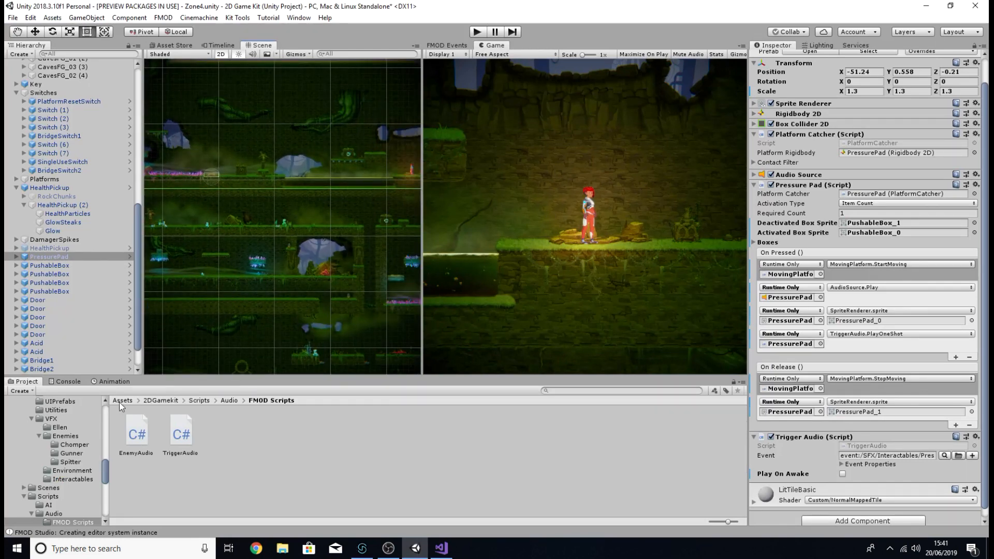
{"action": "left_click", "coordinate": [154, 401]}
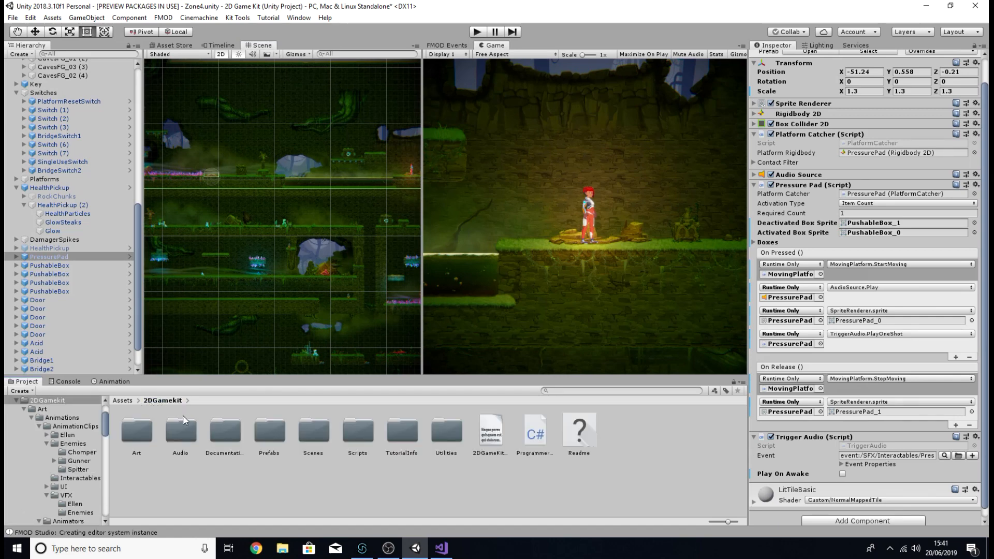
{"action": "double_click", "coordinate": [309, 431]}
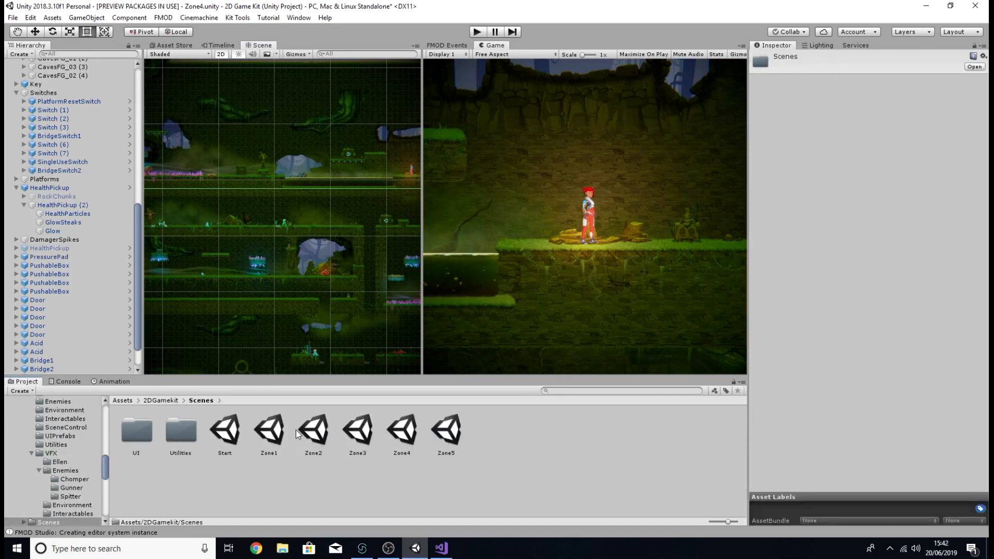
{"action": "double_click", "coordinate": [357, 434]}
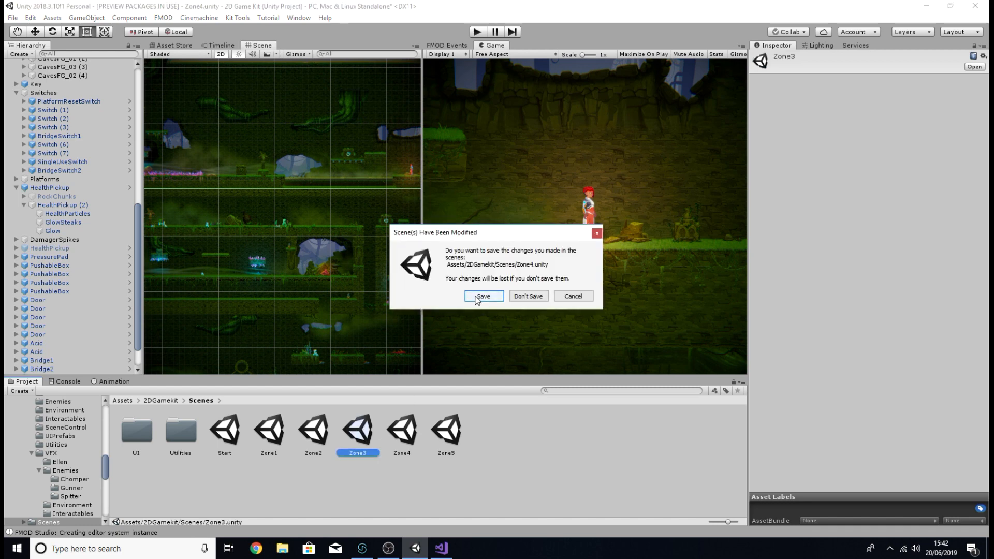
{"action": "left_click", "coordinate": [483, 297]}
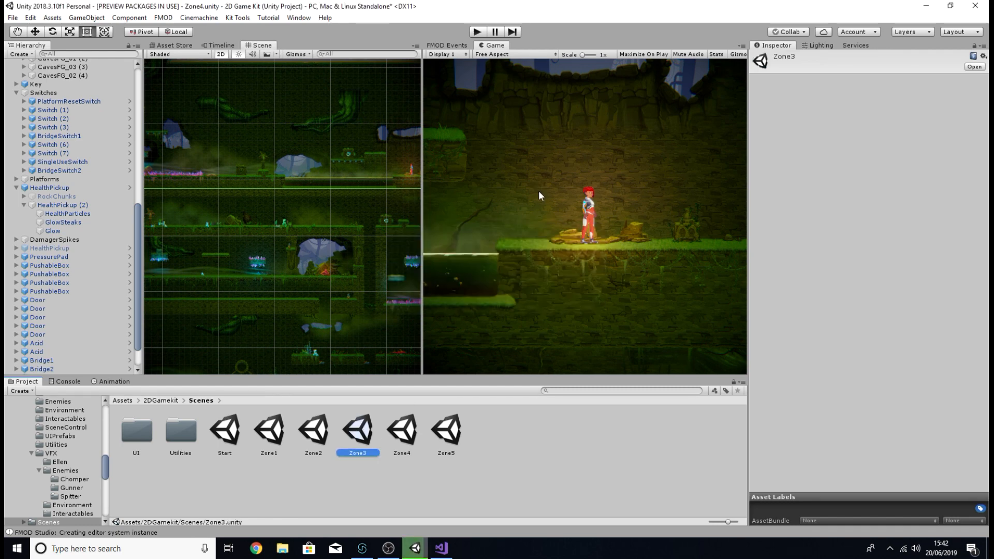
Step: Play-test Zone3 by having Ellen smash the destructible stone columns
{"action": "key", "text": "ctrl+p"}
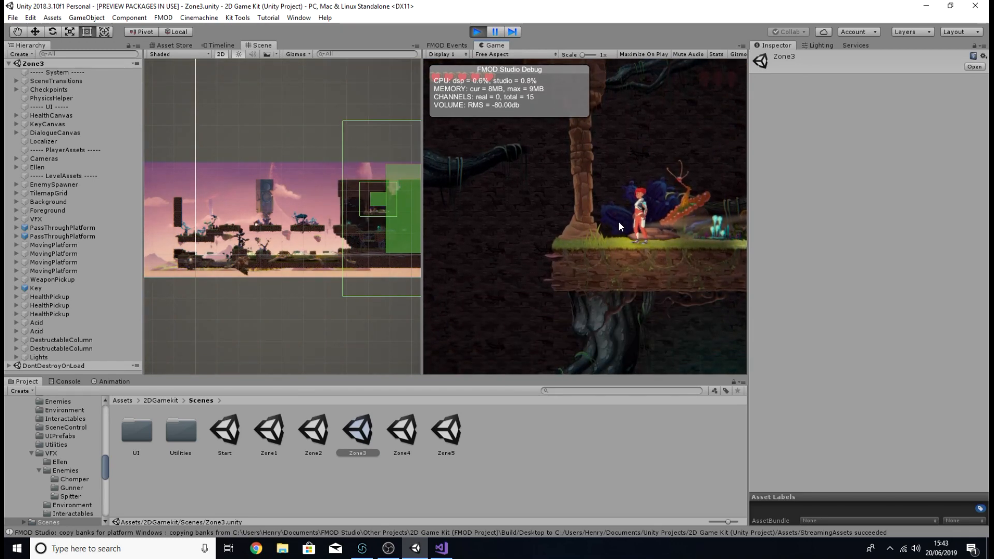
{"action": "key", "text": "a"}
{"action": "key", "text": "k"}
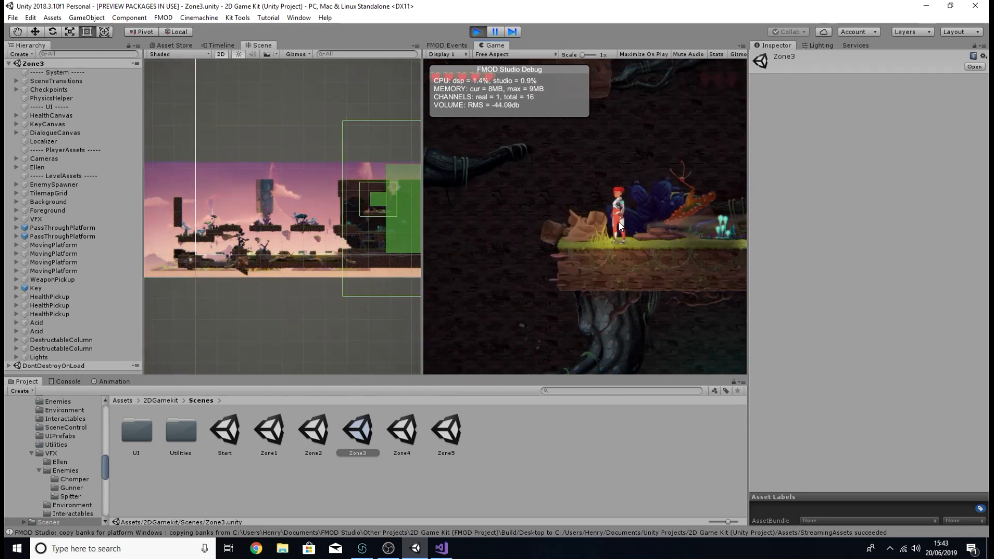
{"action": "key", "text": "a"}
{"action": "key", "text": "space"}
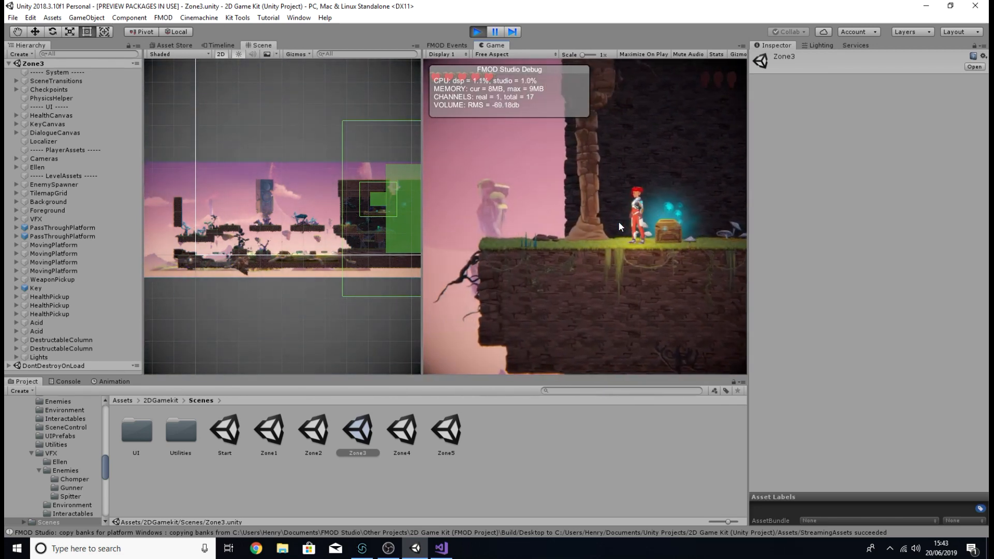
{"action": "key", "text": "a"}
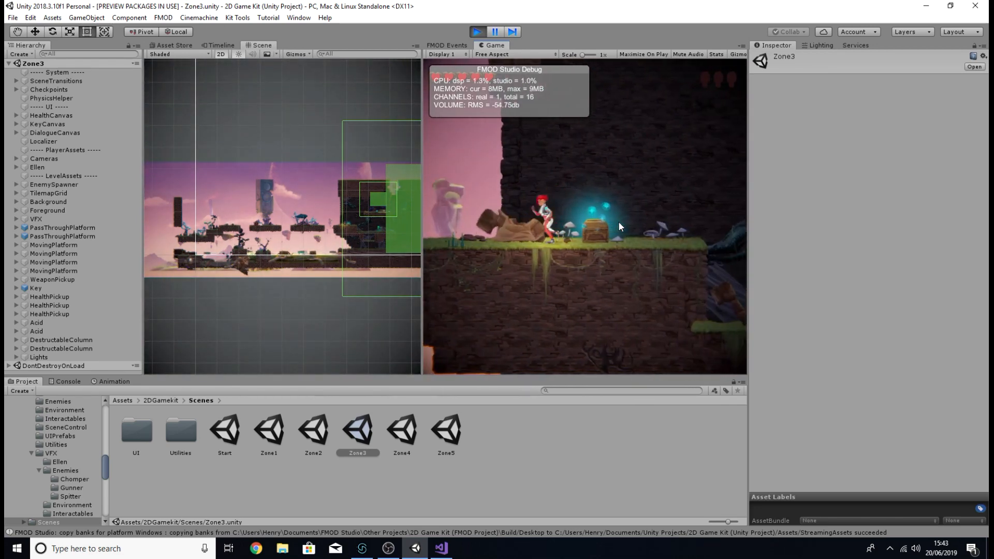
{"action": "key", "text": "d"}
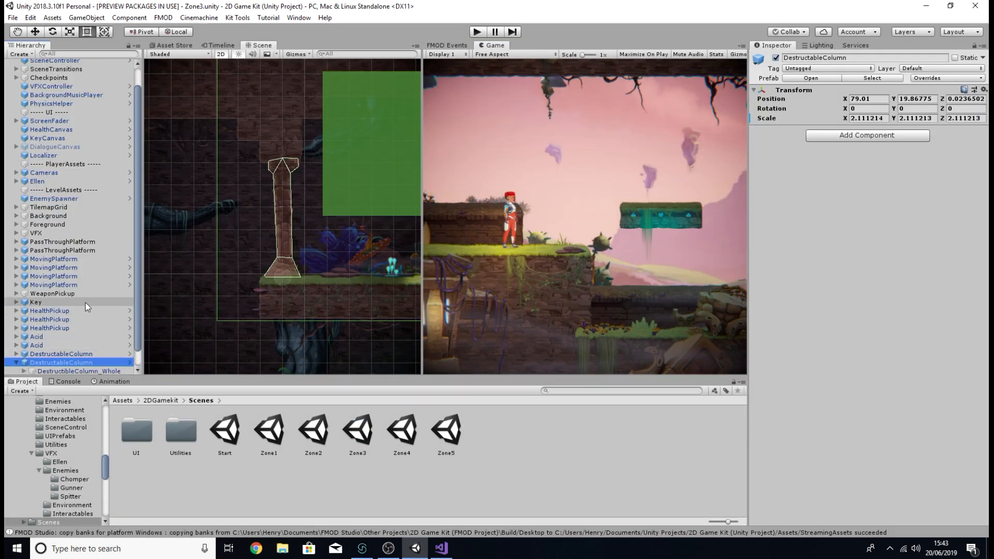
Step: Examine the DestructableColumn's whole and broken children, comparing the On Take Damage and On Die responses with the broken part's Trigger Audio
{"action": "left_click", "coordinate": [17, 362]}
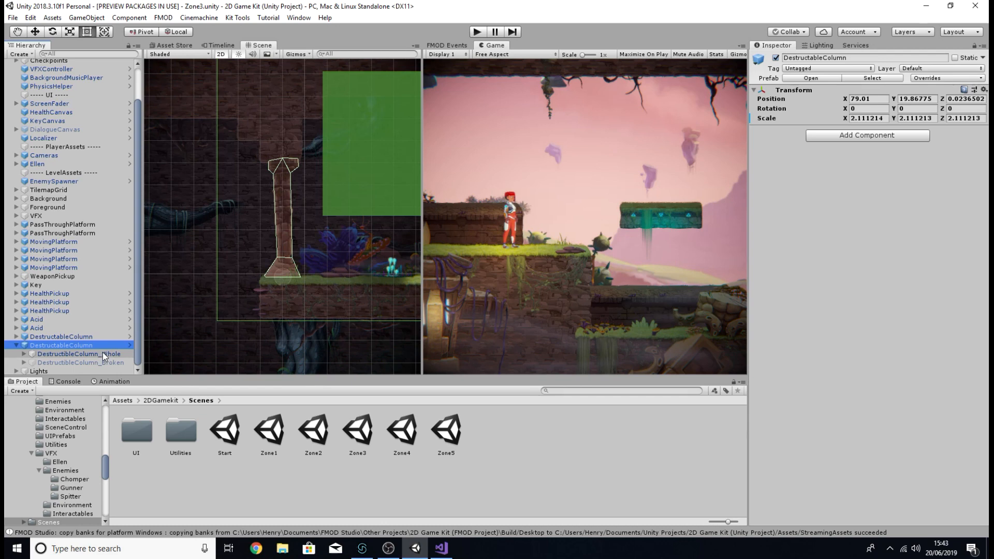
{"action": "left_click", "coordinate": [101, 353]}
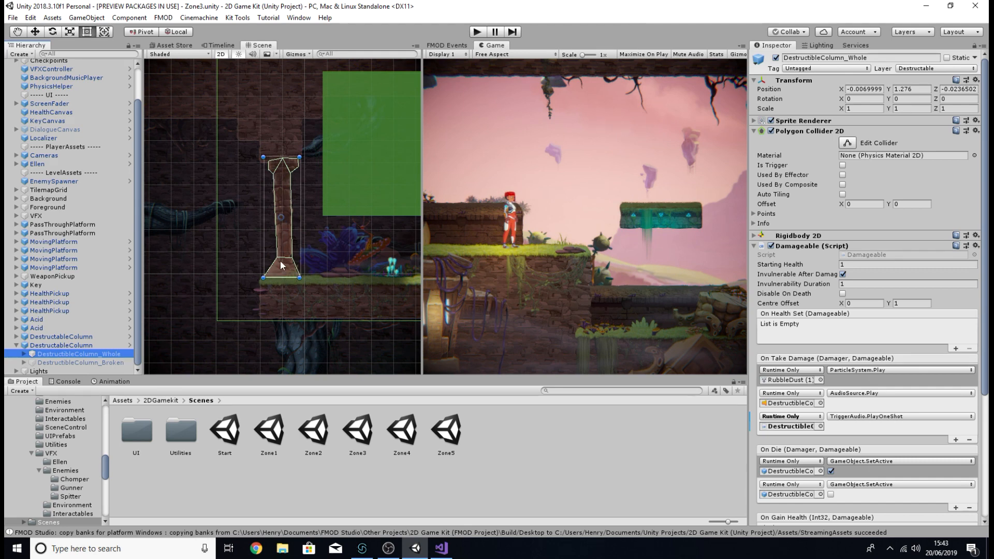
{"action": "left_click", "coordinate": [72, 364]}
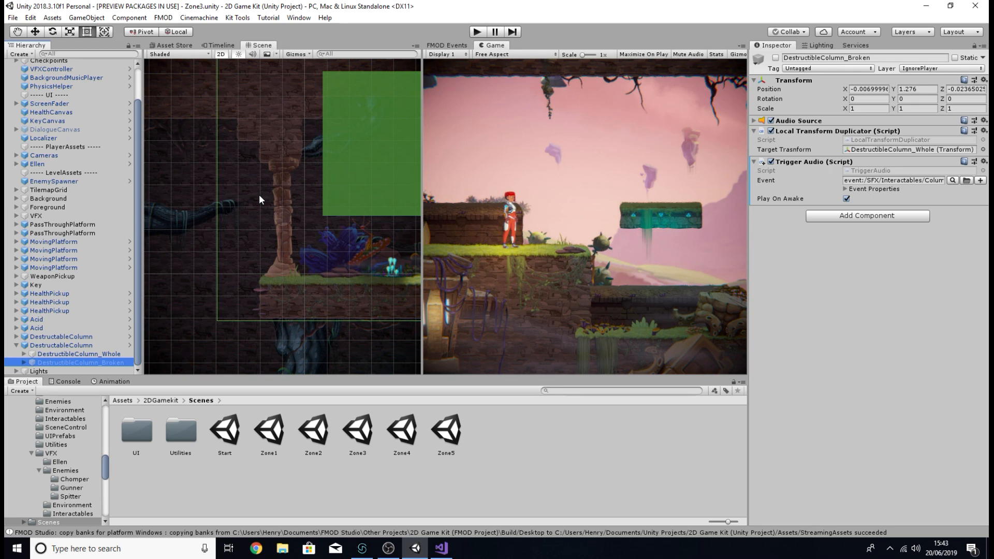
{"action": "left_click", "coordinate": [65, 355]}
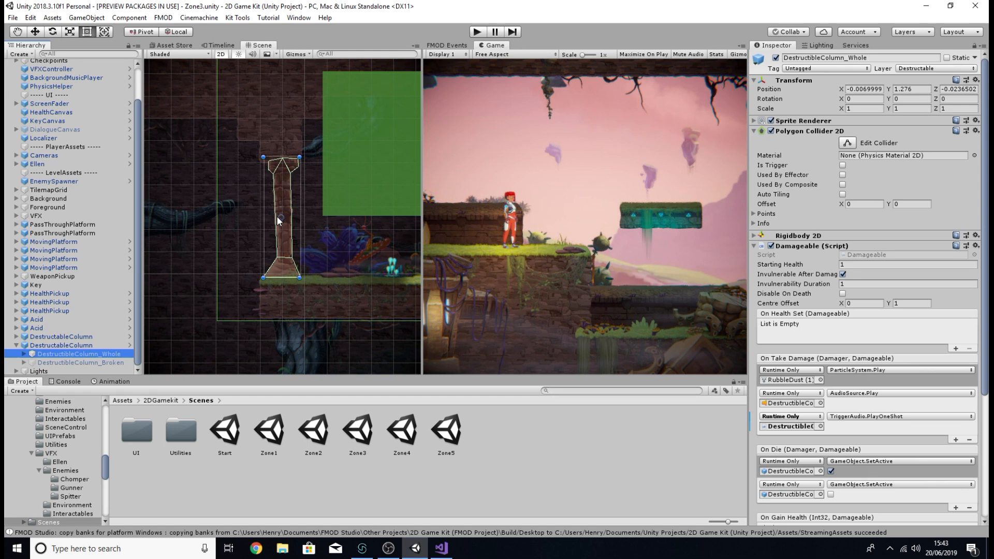
{"action": "left_click", "coordinate": [83, 364]}
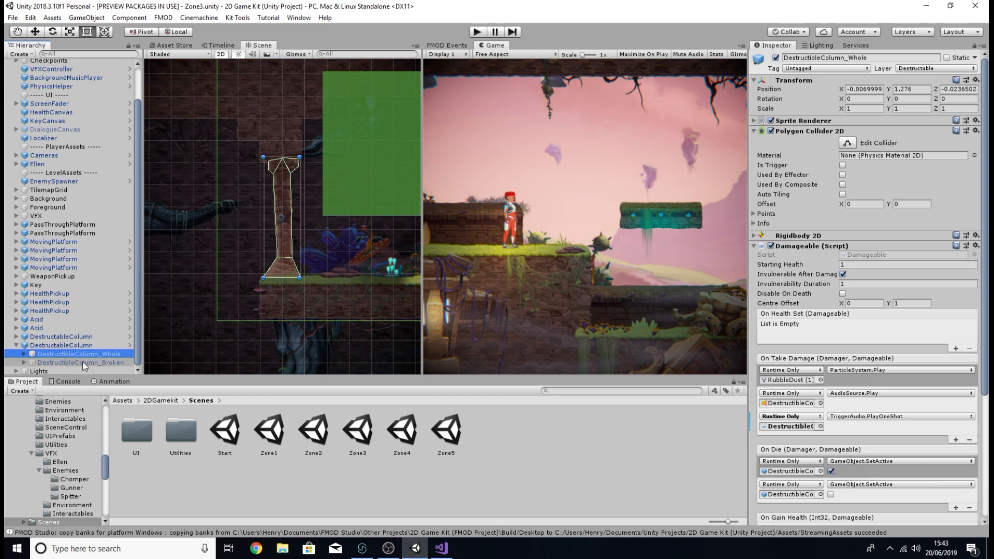
{"action": "left_click", "coordinate": [113, 357]}
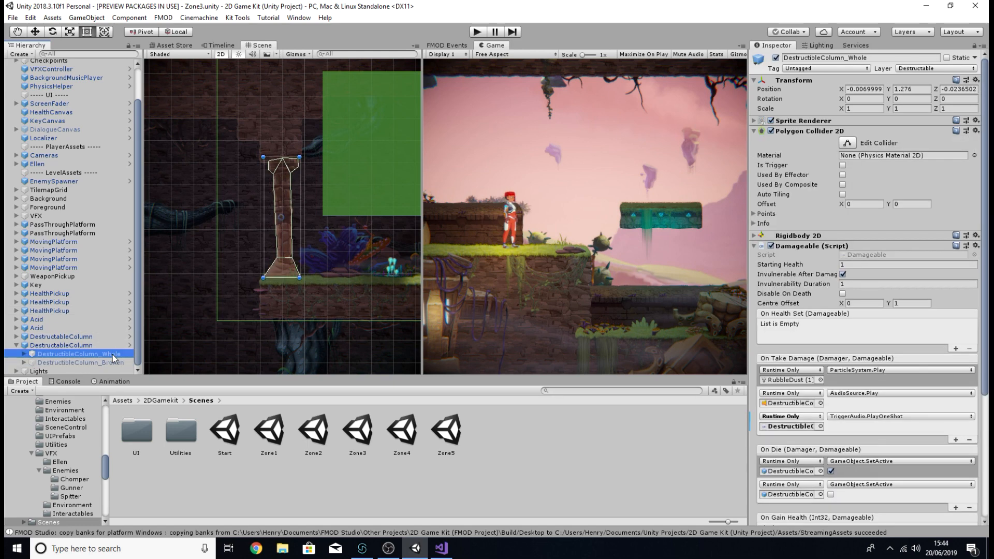
Step: Assign the Column Smash event to DestructibleColumn_Broken's Trigger Audio, keeping Play On Awake enabled
{"action": "left_click", "coordinate": [83, 363]}
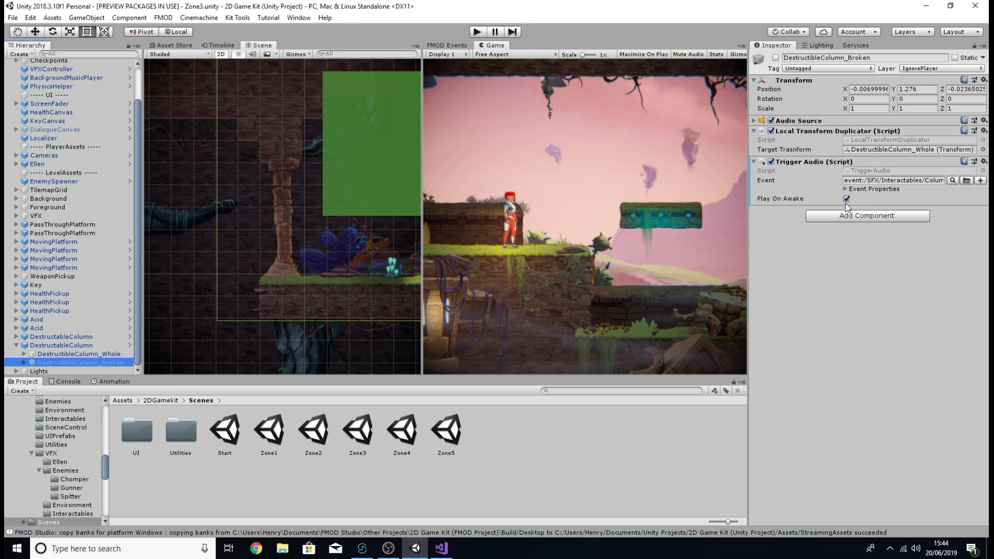
{"action": "left_click", "coordinate": [952, 180]}
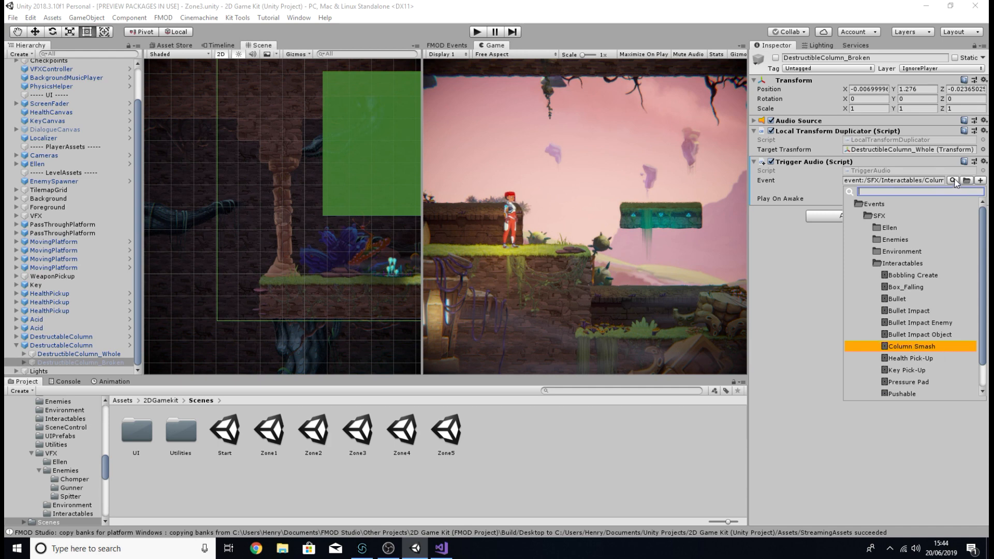
{"action": "left_click", "coordinate": [893, 347]}
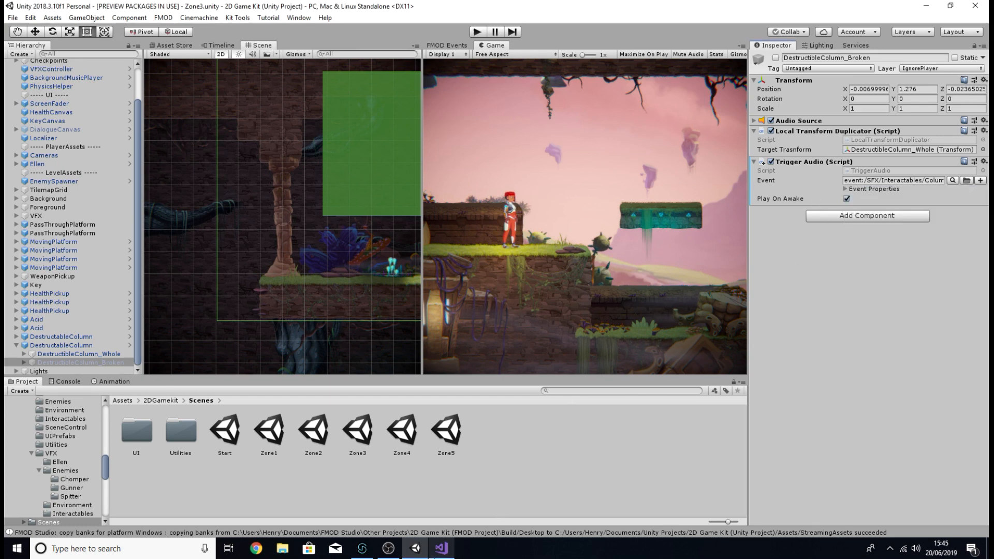
Step: Review the PlayOnAwake condition in TriggerAudio.cs's Start method in Visual Studio, then return to Unity
{"action": "left_click", "coordinate": [441, 548]}
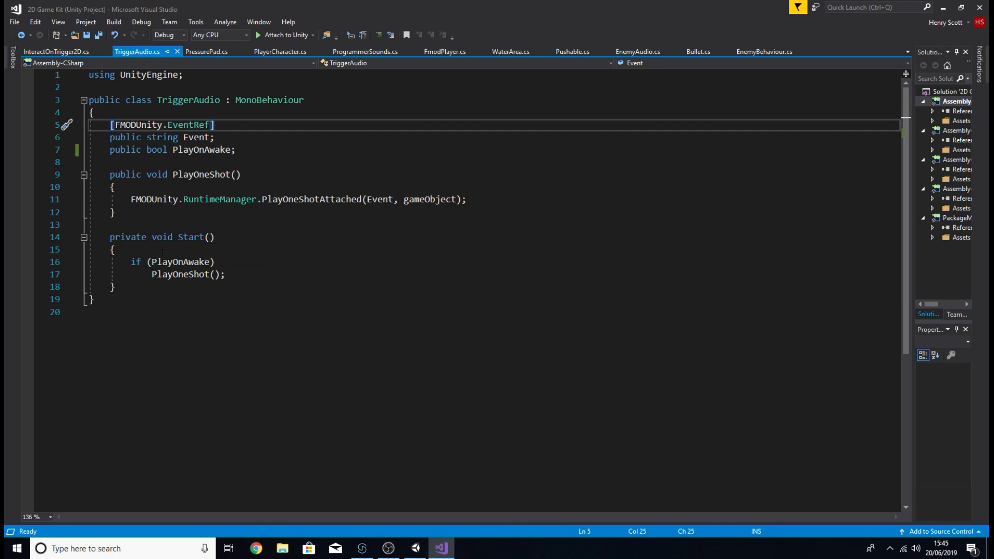
{"action": "left_click_drag", "start_coordinate": [131, 262], "coordinate": [226, 274]}
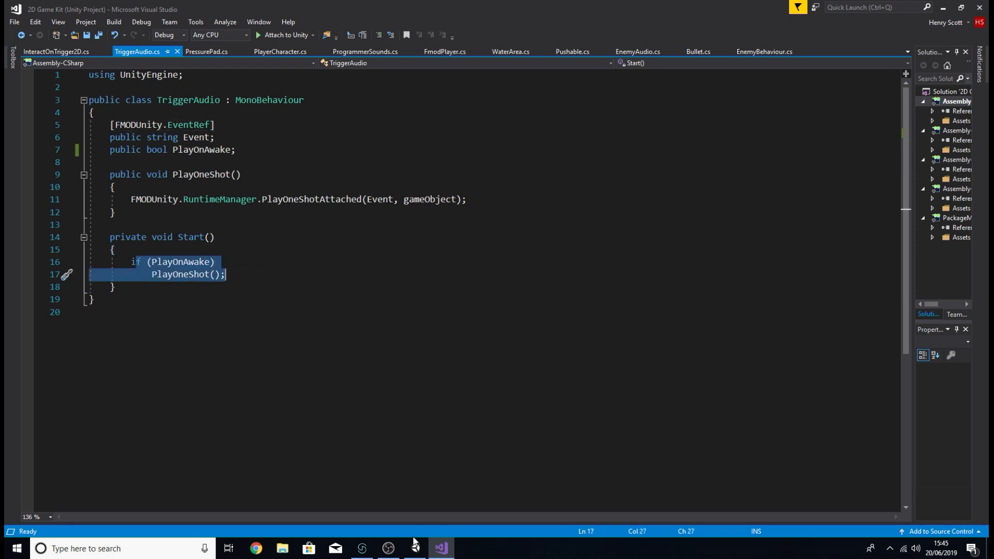
{"action": "left_click", "coordinate": [415, 543]}
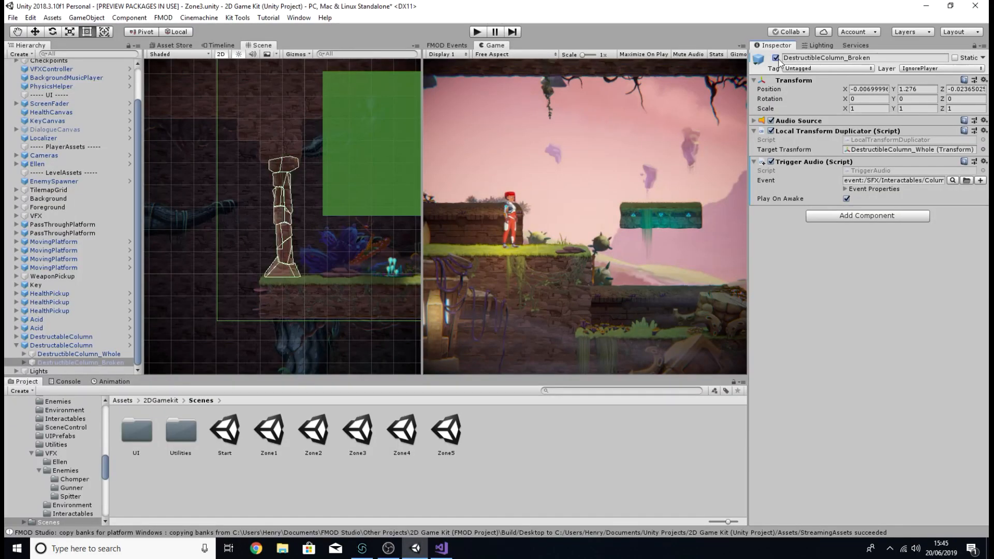
Step: Examine TriggerAudio.cs in Visual Studio, tracing the PlayOneShot call in Start to PlayOneShotAttached and its Event argument
{"action": "left_click", "coordinate": [778, 59]}
{"action": "left_click", "coordinate": [441, 548]}
{"action": "left_click", "coordinate": [153, 275]}
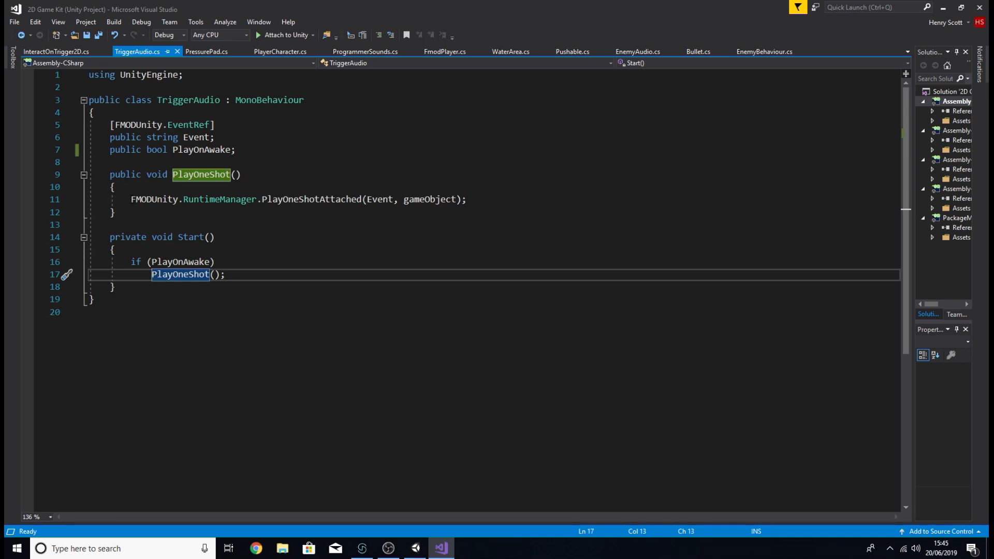
{"action": "left_click_drag", "start_coordinate": [131, 200], "coordinate": [467, 202]}
{"action": "left_click", "coordinate": [467, 206]}
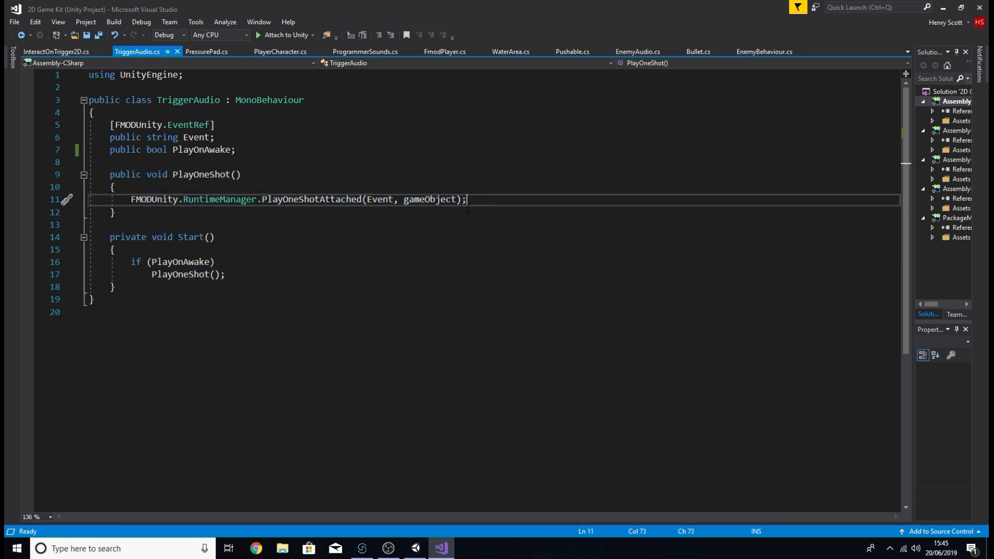
{"action": "double_click", "coordinate": [378, 199]}
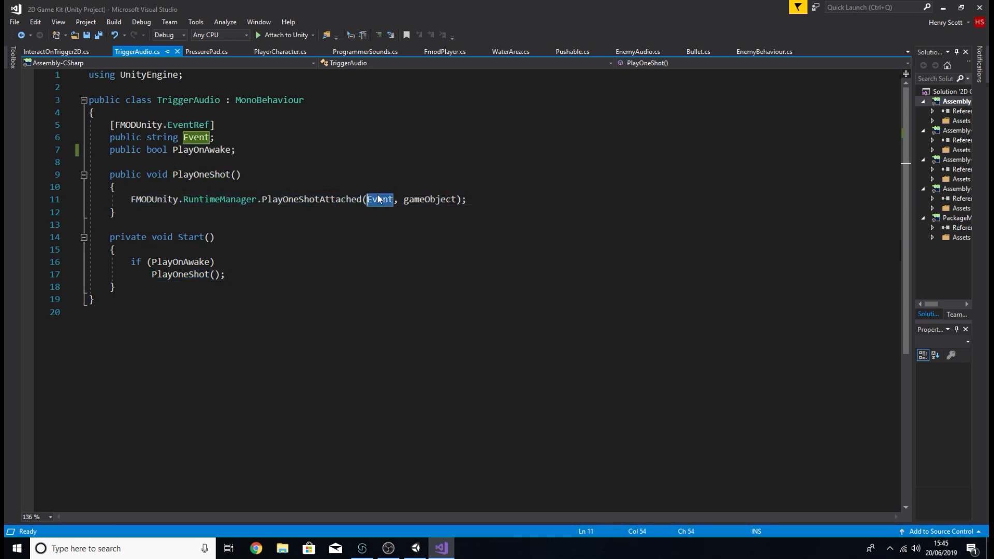
{"action": "left_click", "coordinate": [441, 546]}
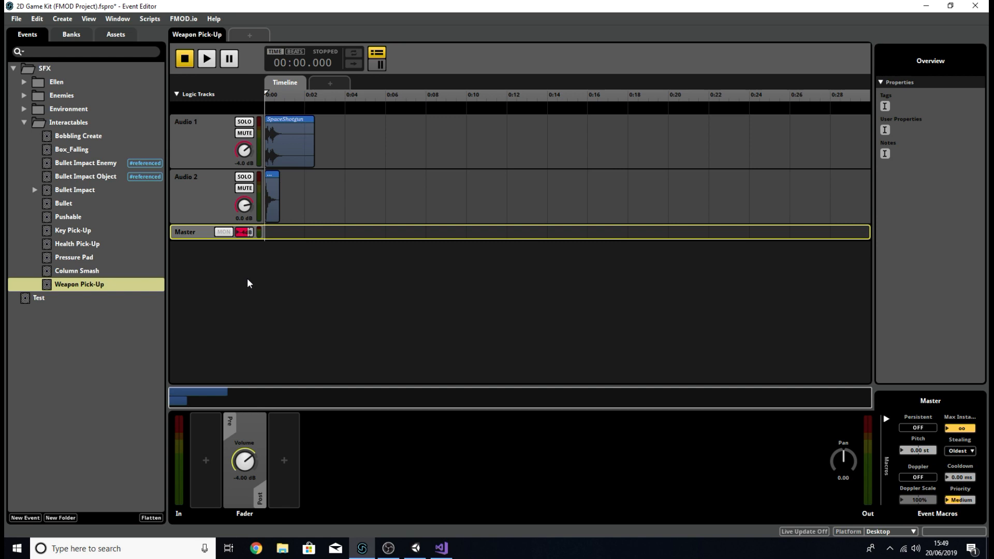
Step: Audition the Weapon Pick-Up event in FMOD Studio and view its two audio clips up close, then return to Unity
{"action": "left_click", "coordinate": [206, 60]}
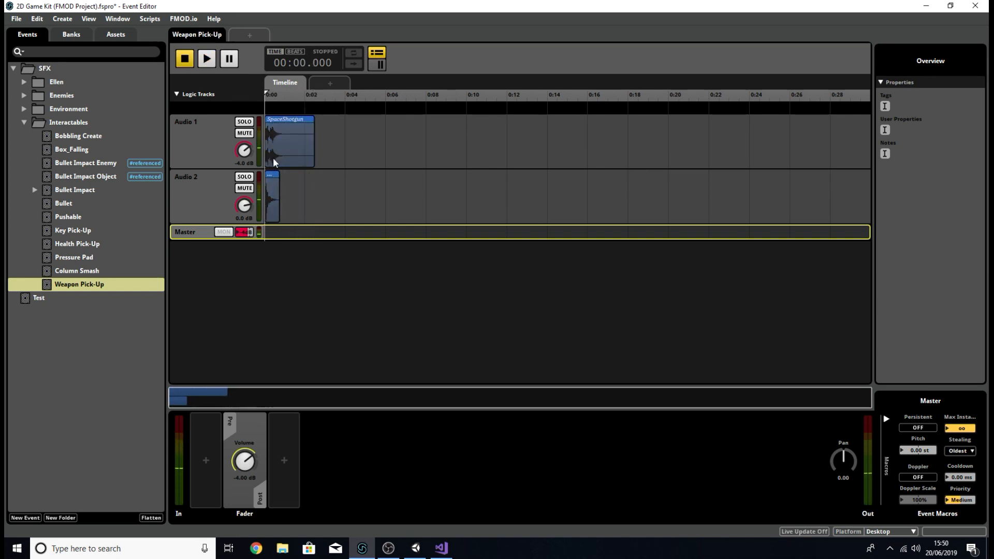
{"action": "scroll", "coordinate": [288, 192], "scroll_direction": "up", "scroll_amount": 2, "text": "ctrl"}
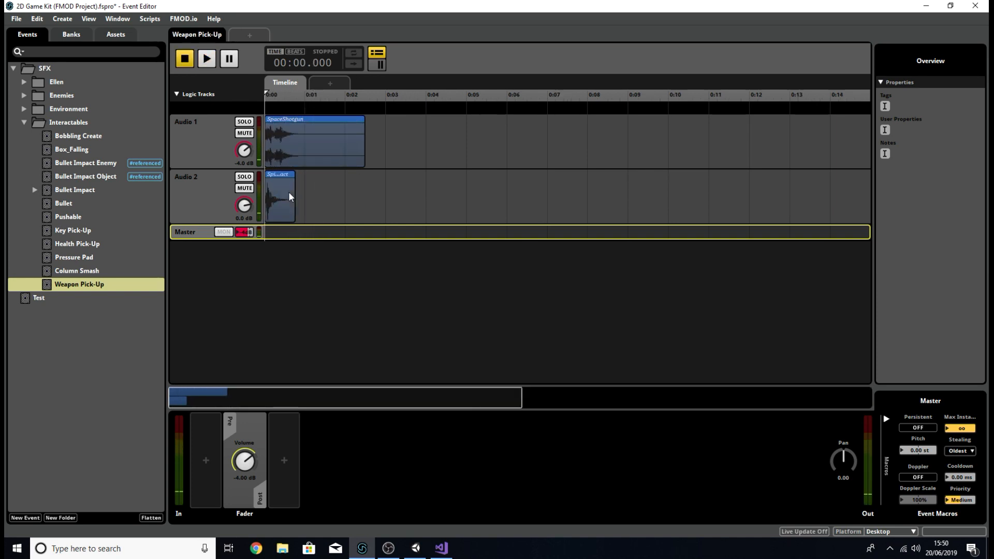
{"action": "scroll", "coordinate": [288, 191], "scroll_direction": "up", "scroll_amount": 3, "text": "ctrl"}
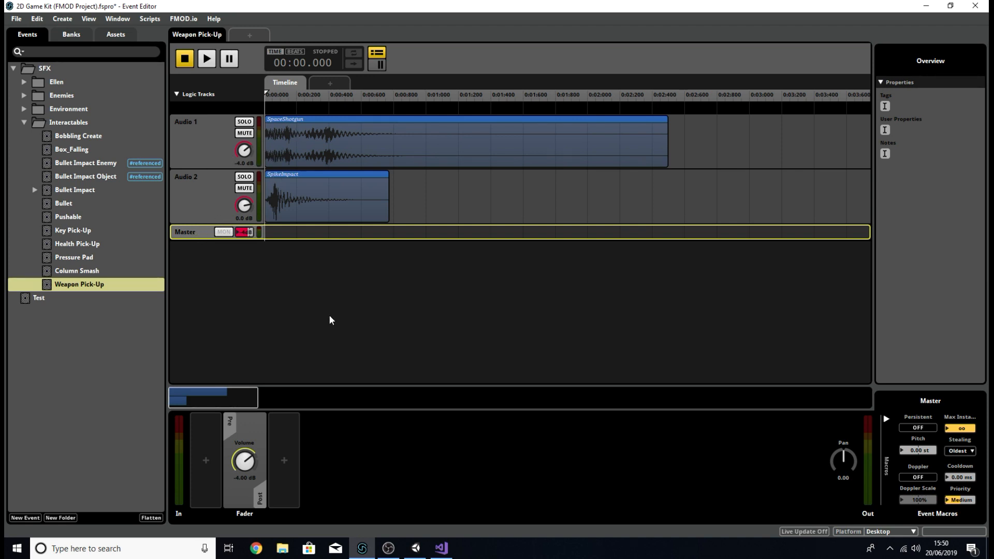
{"action": "key", "text": "alt+Tab"}
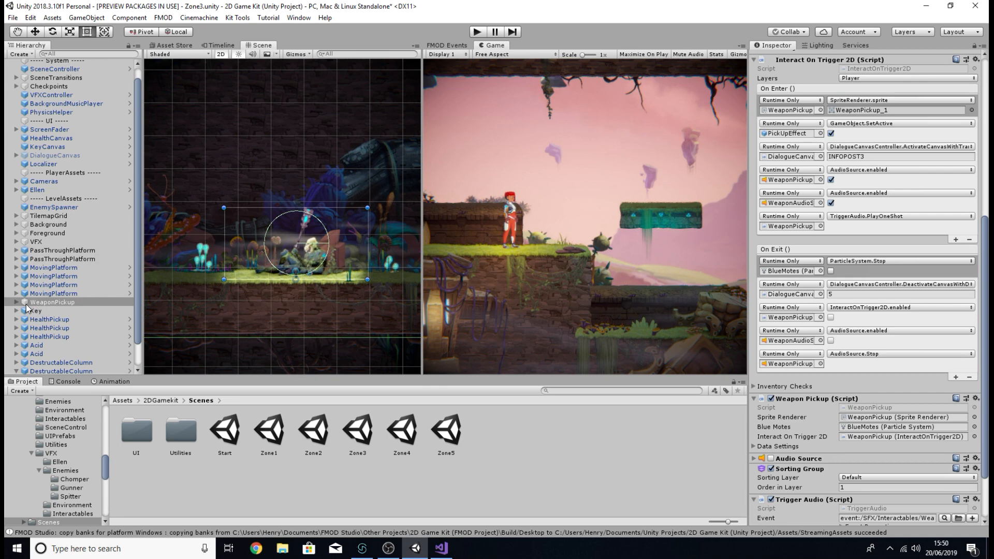
Step: Assign the Weapon Pick-Up event to WeaponPickup's Trigger Audio component, leaving Play On Awake off
{"action": "scroll", "coordinate": [898, 186], "scroll_direction": "up", "scroll_amount": 4}
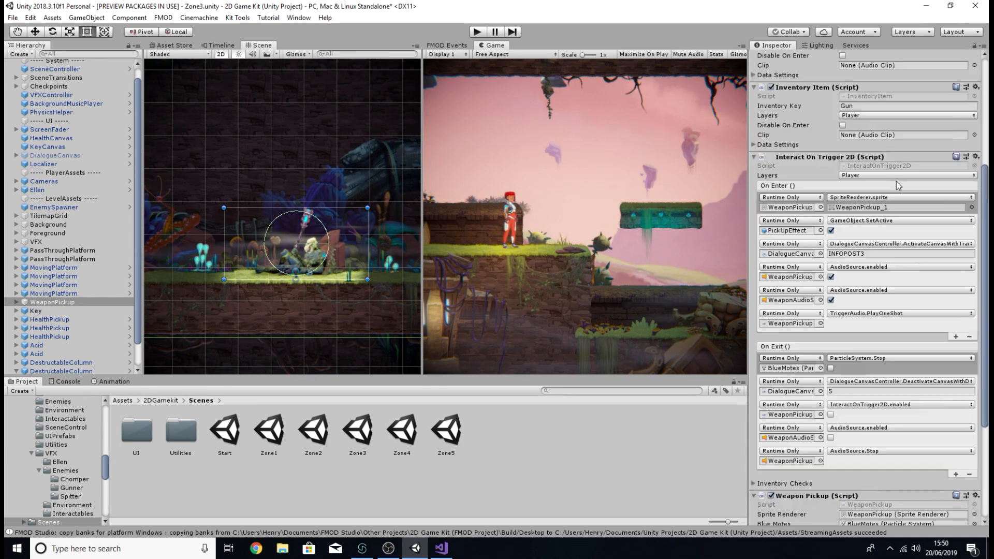
{"action": "scroll", "coordinate": [899, 186], "scroll_direction": "up", "scroll_amount": 1}
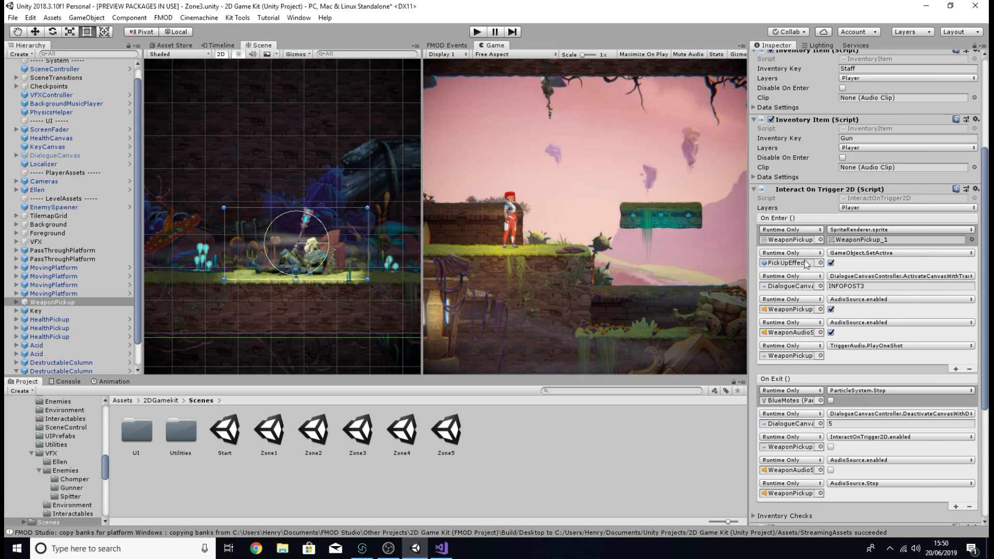
{"action": "scroll", "coordinate": [872, 235], "scroll_direction": "down", "scroll_amount": 8}
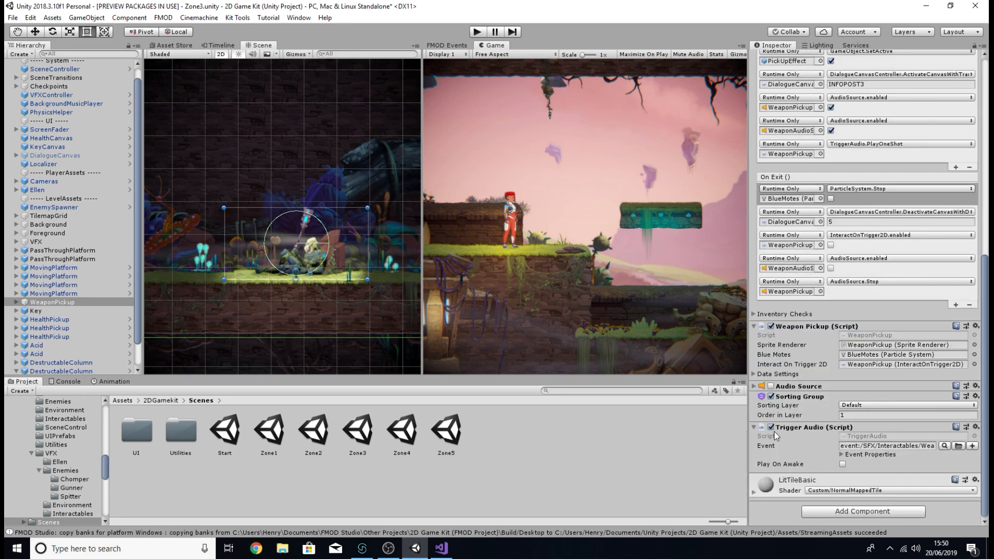
{"action": "left_click", "coordinate": [944, 446]}
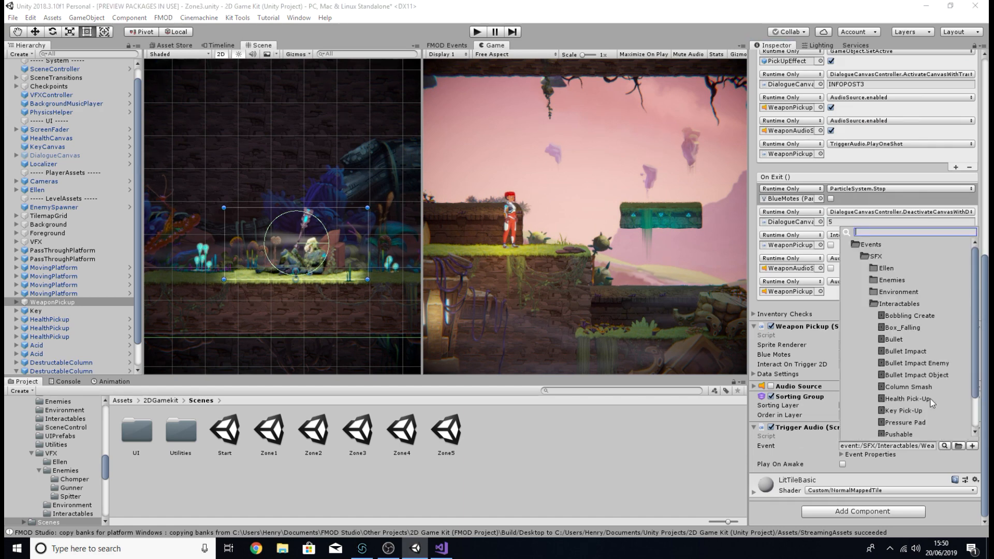
{"action": "scroll", "coordinate": [929, 404], "scroll_direction": "down", "scroll_amount": 2}
{"action": "left_click", "coordinate": [906, 407]}
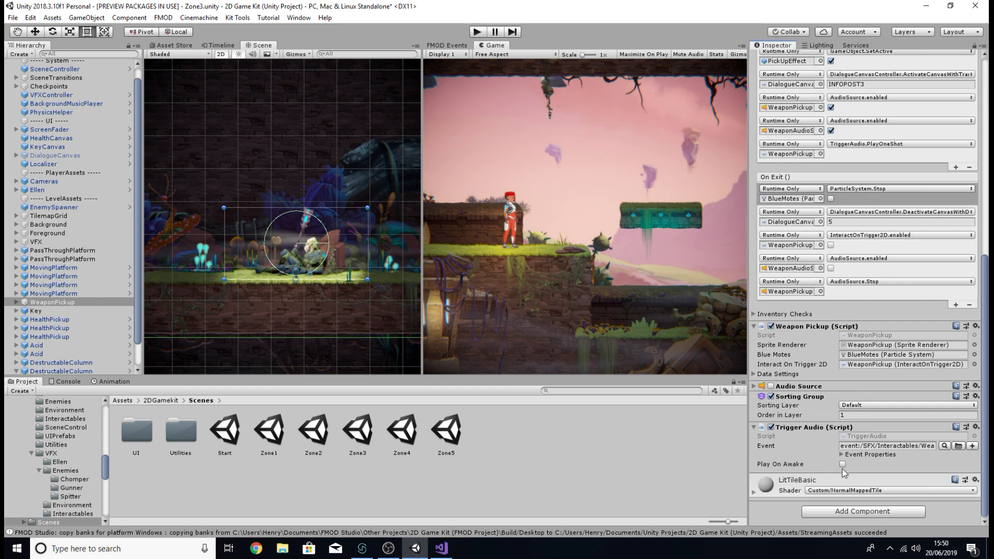
Step: Examine WeaponPickup's trigger collider, inventory items and the On Enter and On Exit responses of Interact On Trigger 2D
{"action": "scroll", "coordinate": [851, 259], "scroll_direction": "up", "scroll_amount": 5}
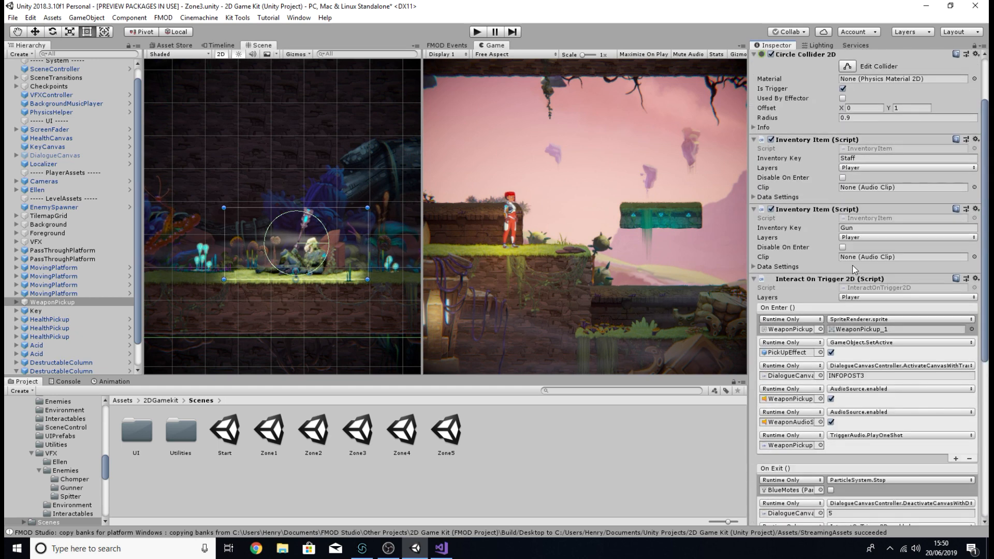
{"action": "scroll", "coordinate": [850, 259], "scroll_direction": "down", "scroll_amount": 3}
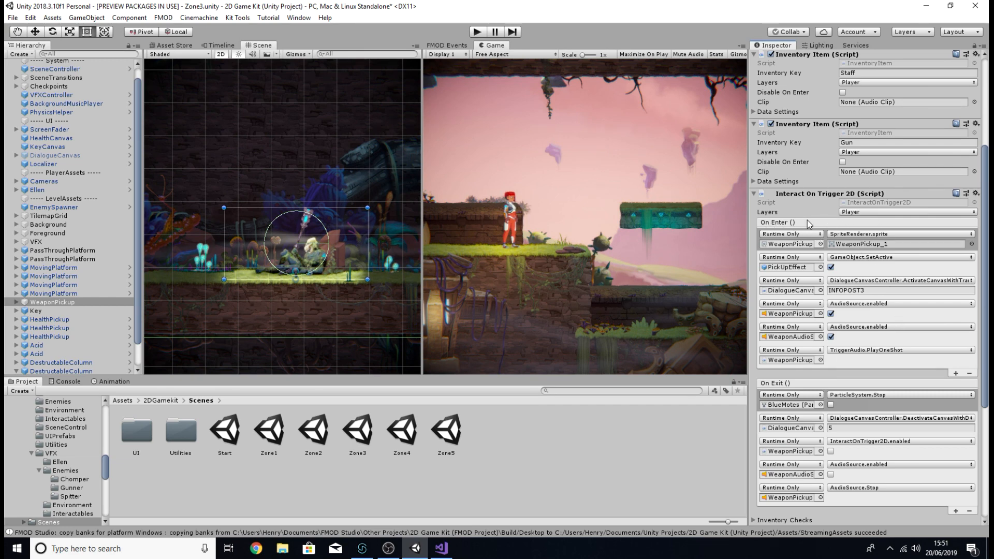
{"action": "scroll", "coordinate": [855, 291], "scroll_direction": "up", "scroll_amount": 5}
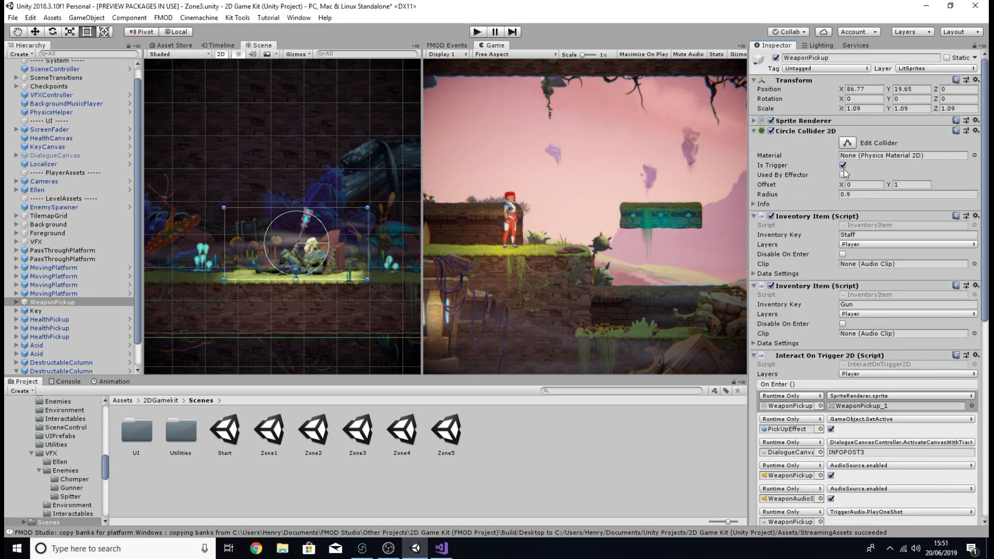
{"action": "scroll", "coordinate": [844, 178], "scroll_direction": "down", "scroll_amount": 8}
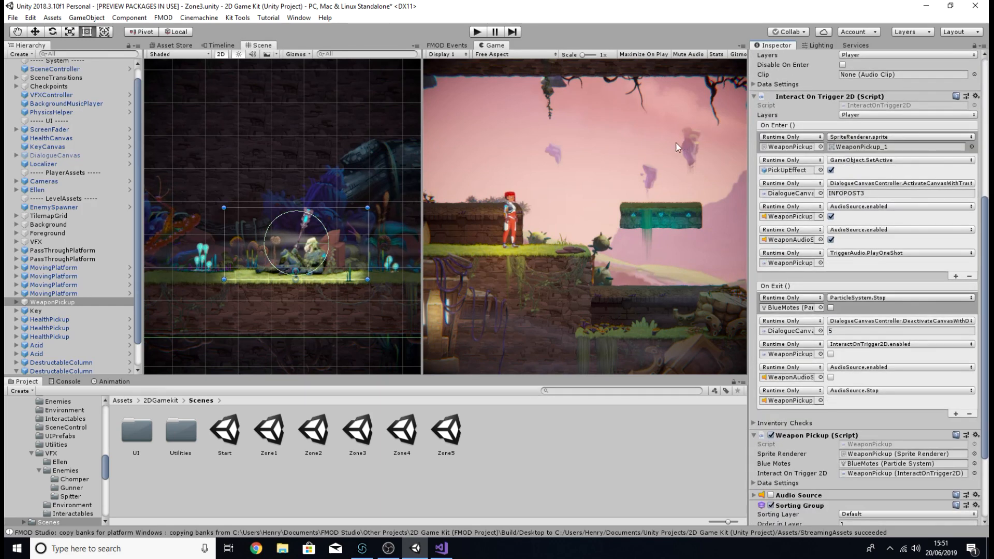
Step: Play-test Zone3 by walking Ellen through the weapon pickup and swinging the collected staff
{"action": "left_click", "coordinate": [477, 31]}
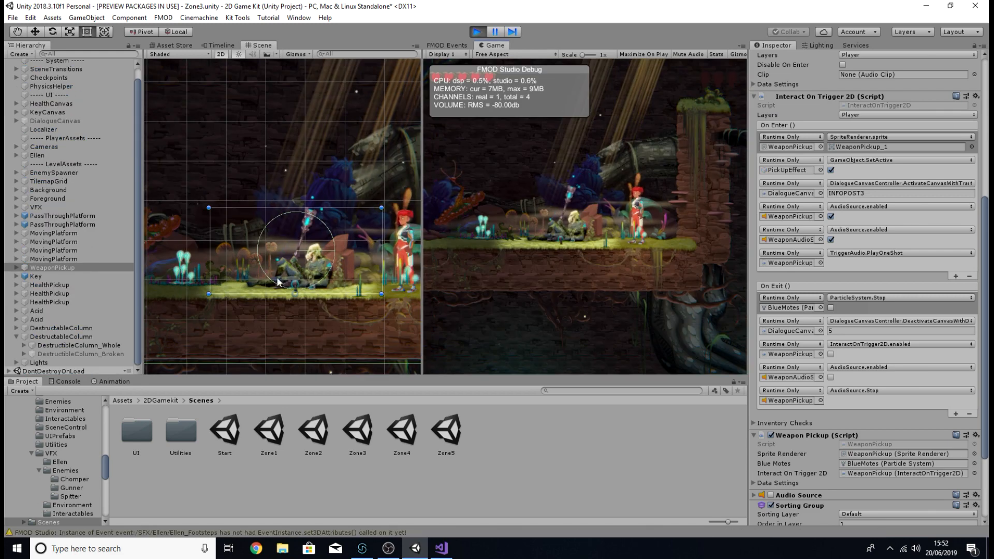
{"action": "key", "text": "a"}
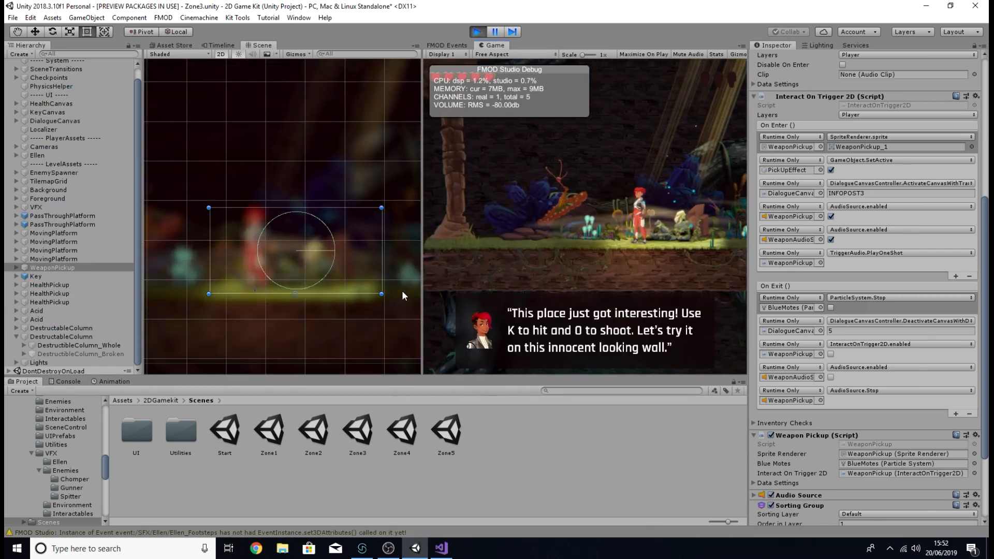
{"action": "key", "text": "a"}
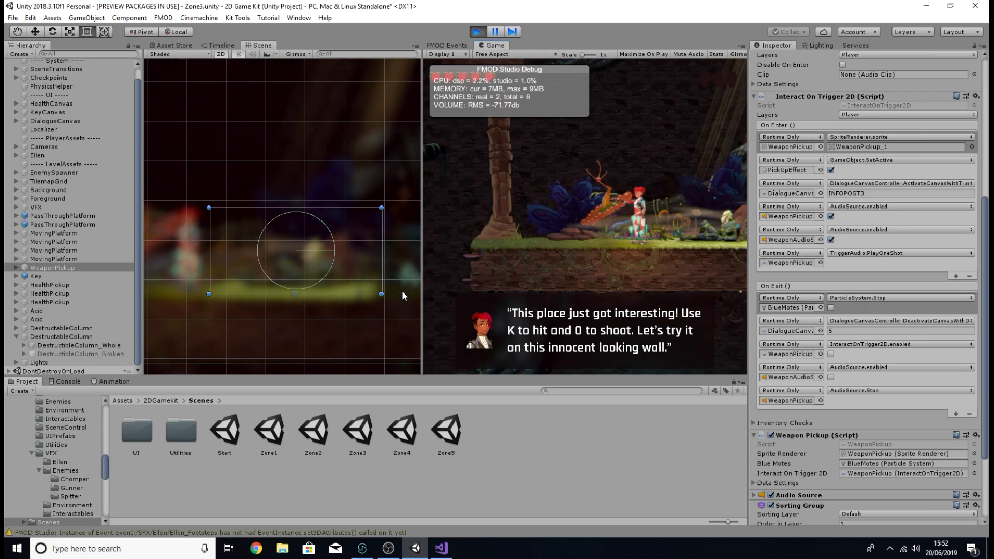
{"action": "key", "text": "a"}
{"action": "key", "text": "k"}
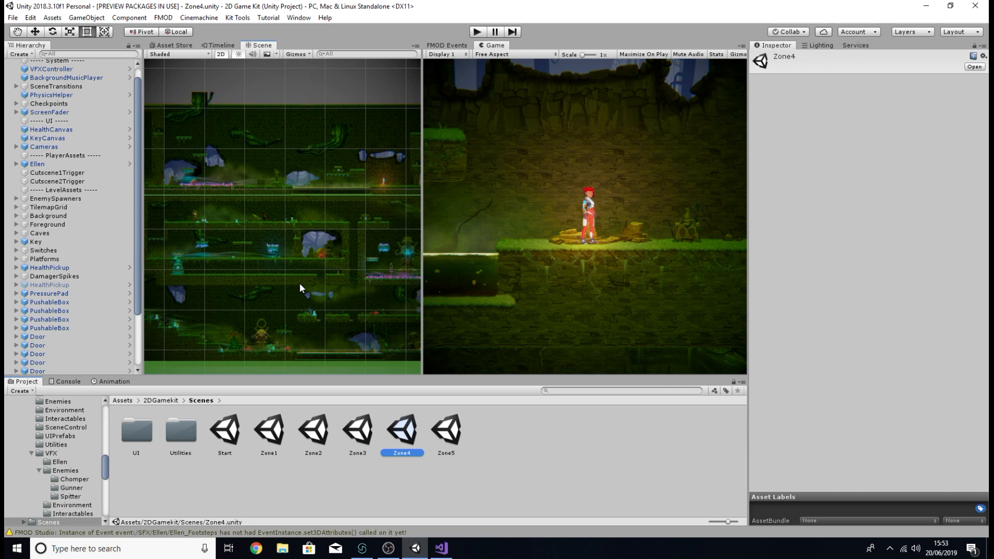
Step: Find the health pickup chest beside the door in the Zone4 scene and select it
{"action": "scroll", "coordinate": [213, 243], "scroll_direction": "up", "scroll_amount": 5}
{"action": "middle_click_drag", "start_coordinate": [212, 243], "coordinate": [315, 303]}
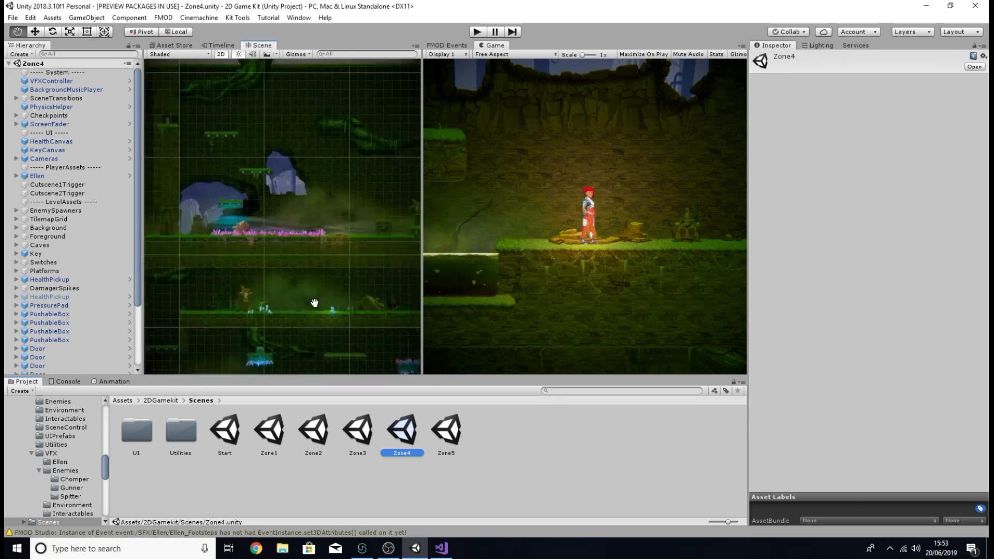
{"action": "scroll", "coordinate": [314, 303], "scroll_direction": "up", "scroll_amount": 6}
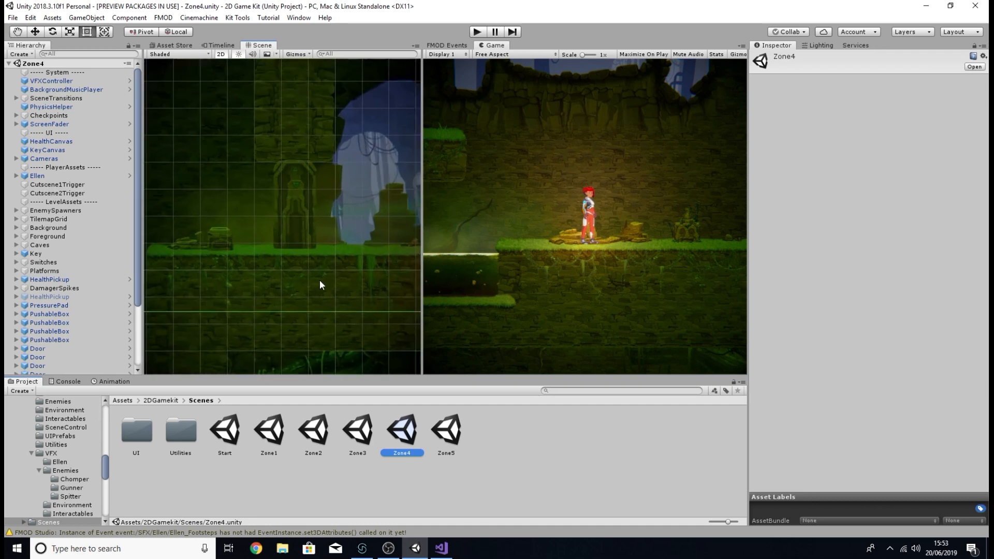
{"action": "left_click", "coordinate": [195, 222]}
{"action": "middle_click_drag", "start_coordinate": [196, 222], "coordinate": [256, 230]}
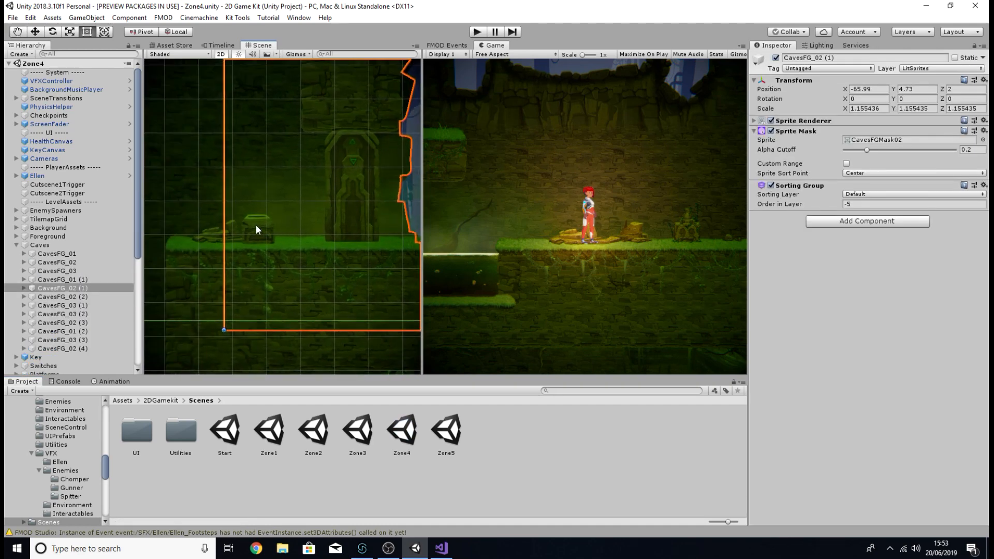
{"action": "left_click", "coordinate": [256, 229]}
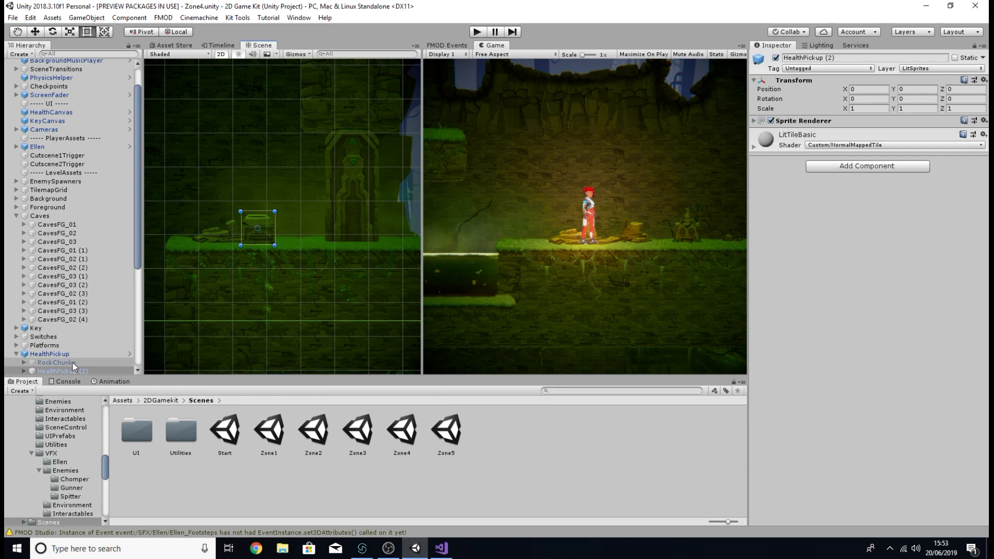
Step: Search the project assets for healthpickup and open the HealthPickup prefab for editing
{"action": "scroll", "coordinate": [72, 361], "scroll_direction": "down", "scroll_amount": 3}
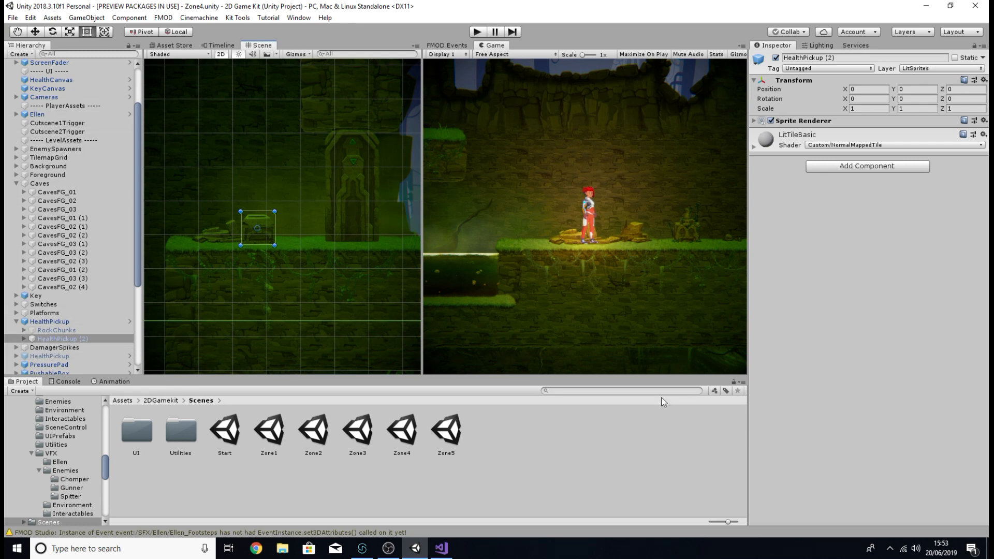
{"action": "left_click", "coordinate": [632, 392]}
{"action": "type", "text": "health"}
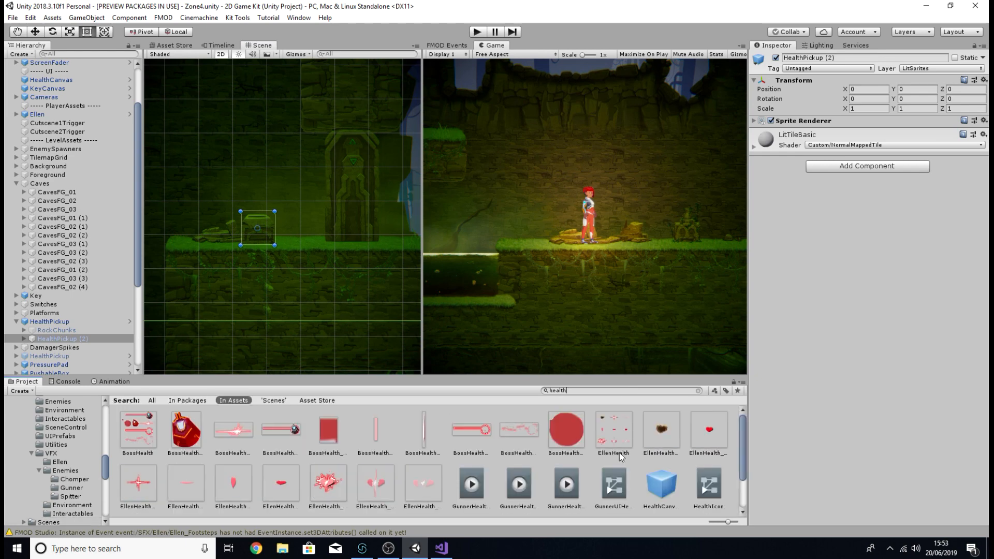
{"action": "type", "text": "pickup"}
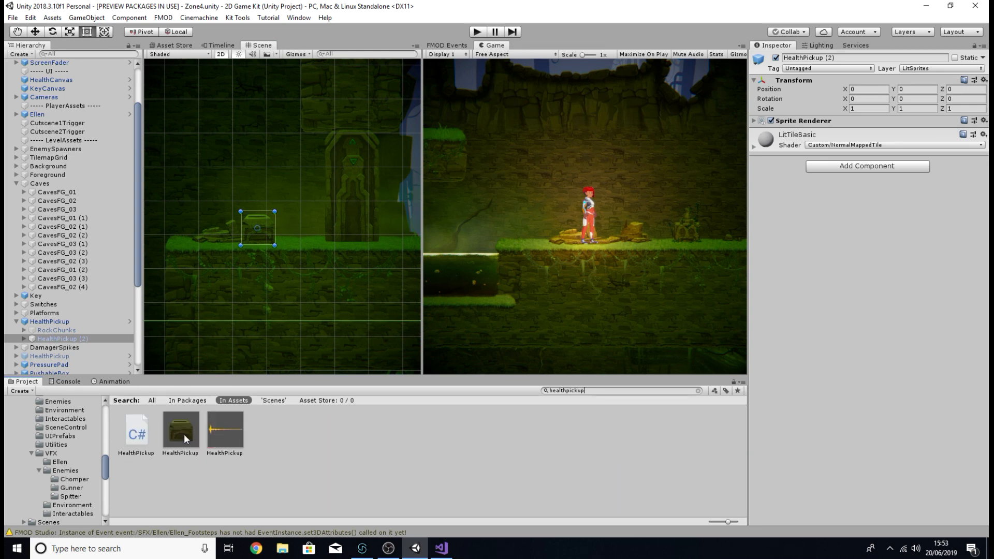
{"action": "left_click", "coordinate": [180, 430]}
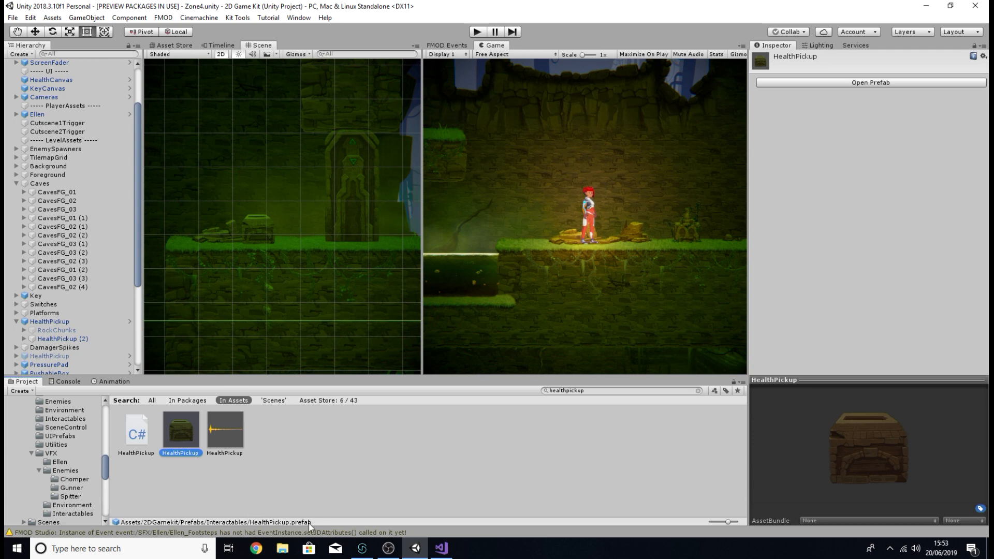
{"action": "left_click", "coordinate": [827, 84]}
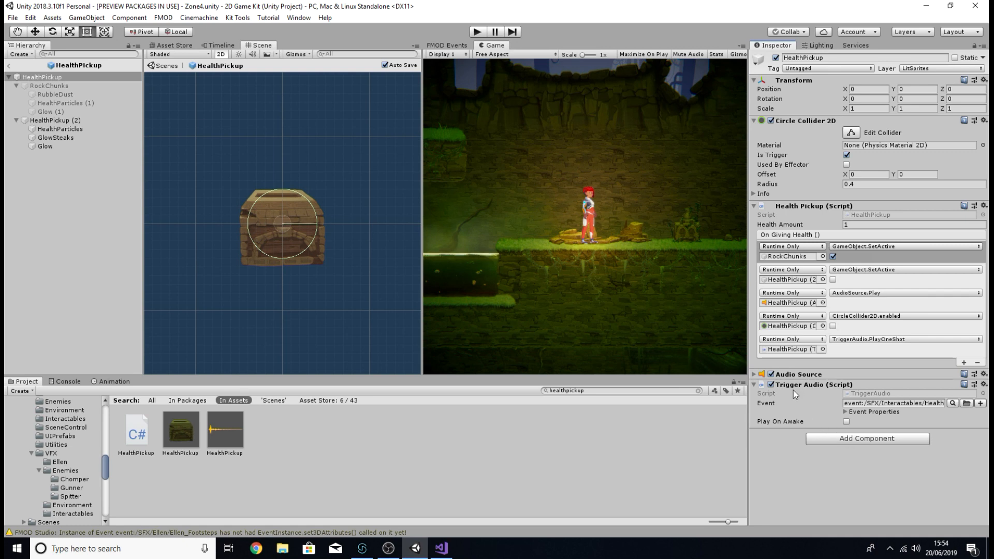
Step: Check the addable Trigger Audio component in the prefab without adding it, then return to Zone4 and select its HealthPickup instance
{"action": "left_click", "coordinate": [844, 439]}
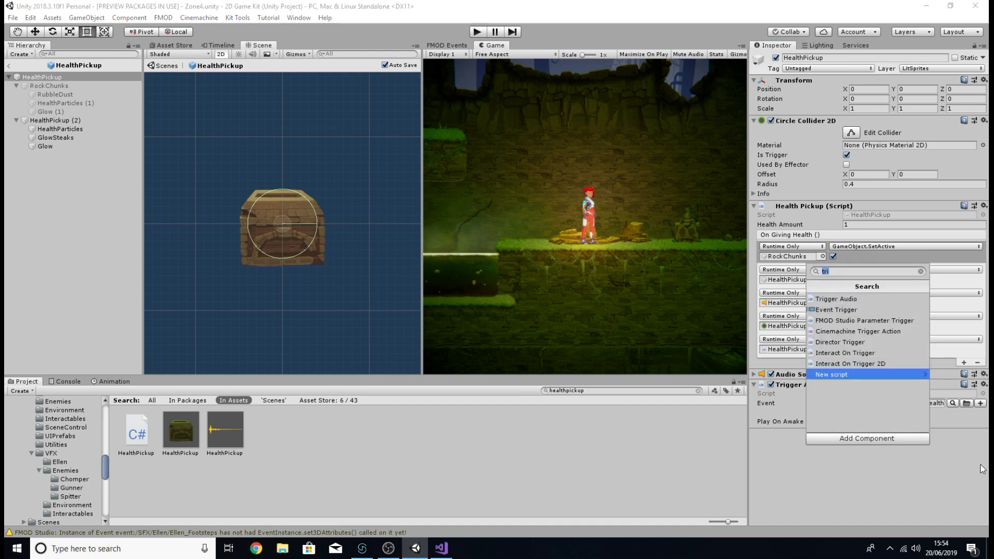
{"action": "left_click", "coordinate": [955, 458]}
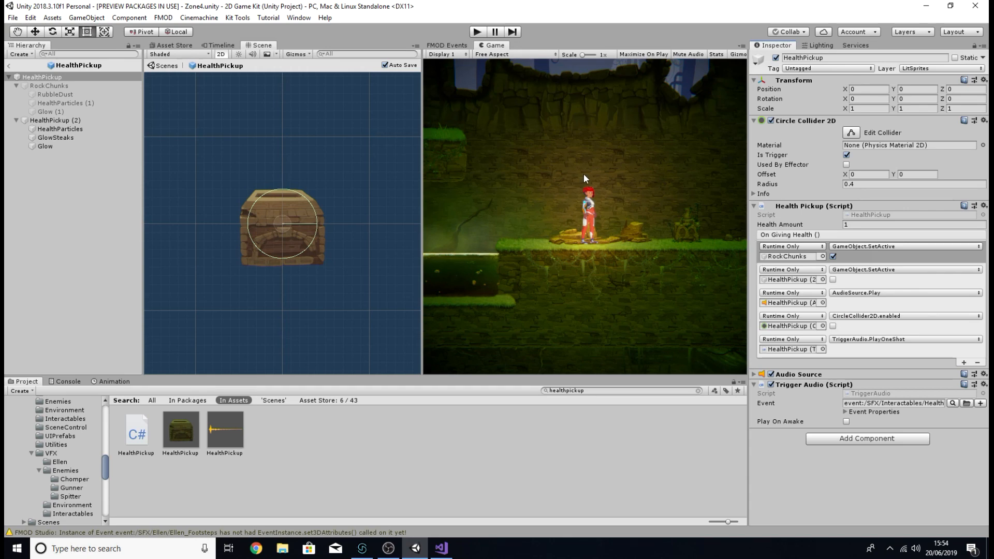
{"action": "left_click", "coordinate": [8, 67]}
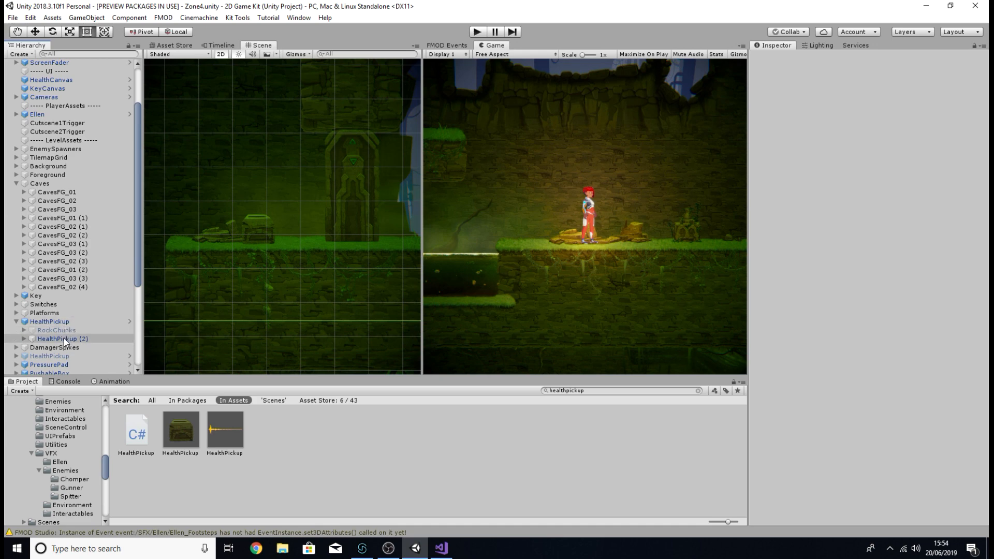
{"action": "left_click", "coordinate": [61, 323]}
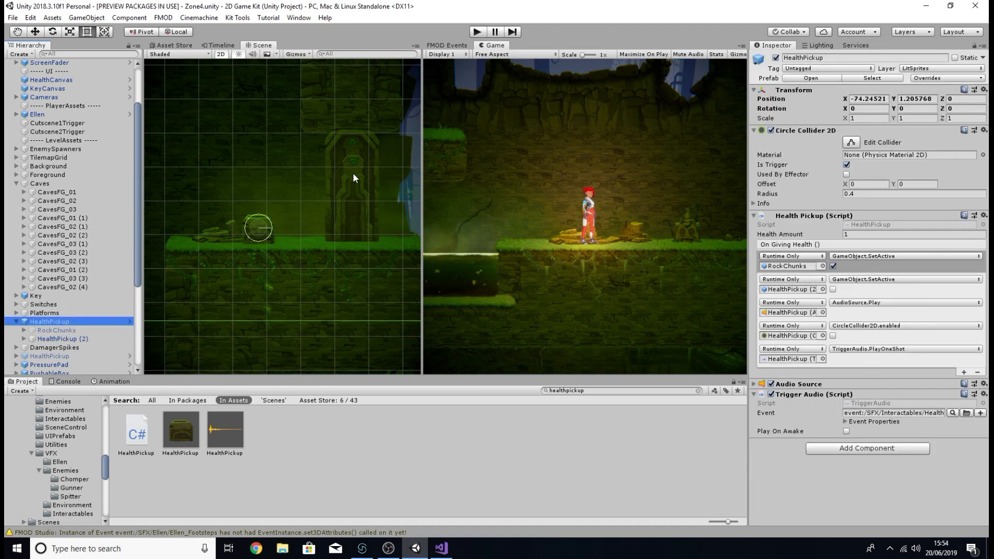
Step: Select the SingleUseSwitch on the mossy ledge in Zone4 and review its On Enter responses and Trigger Audio settings
{"action": "middle_click_drag", "start_coordinate": [365, 165], "coordinate": [340, 208]}
{"action": "scroll", "coordinate": [340, 206], "scroll_direction": "down", "scroll_amount": 2}
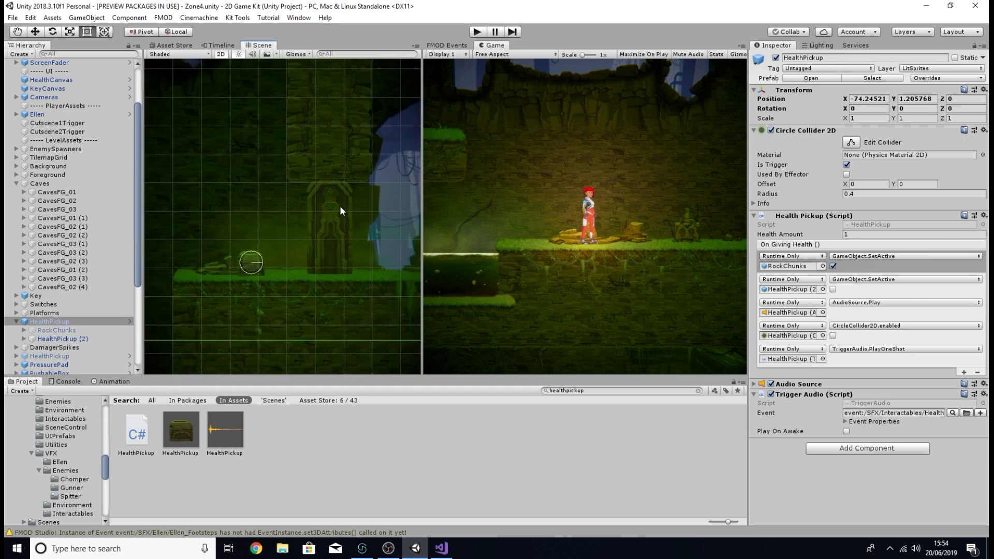
{"action": "scroll", "coordinate": [355, 137], "scroll_direction": "down", "scroll_amount": 2}
{"action": "middle_click_drag", "start_coordinate": [355, 137], "coordinate": [355, 205]}
{"action": "middle_click_drag", "start_coordinate": [371, 166], "coordinate": [321, 244]}
{"action": "scroll", "coordinate": [320, 202], "scroll_direction": "up", "scroll_amount": 4}
{"action": "middle_click_drag", "start_coordinate": [264, 207], "coordinate": [307, 216]}
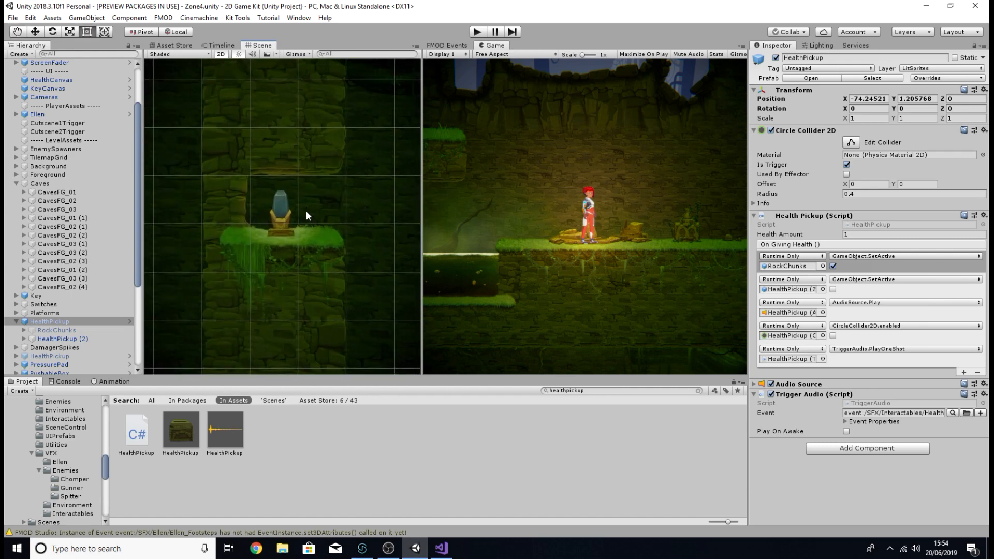
{"action": "left_click", "coordinate": [288, 193]}
{"action": "left_click", "coordinate": [282, 211]}
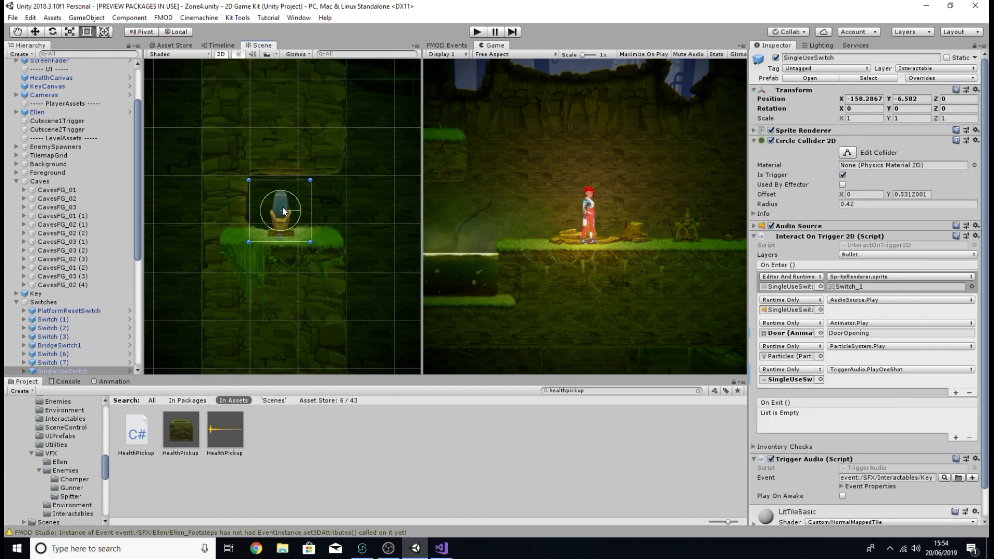
{"action": "scroll", "coordinate": [797, 406], "scroll_direction": "down", "scroll_amount": 1}
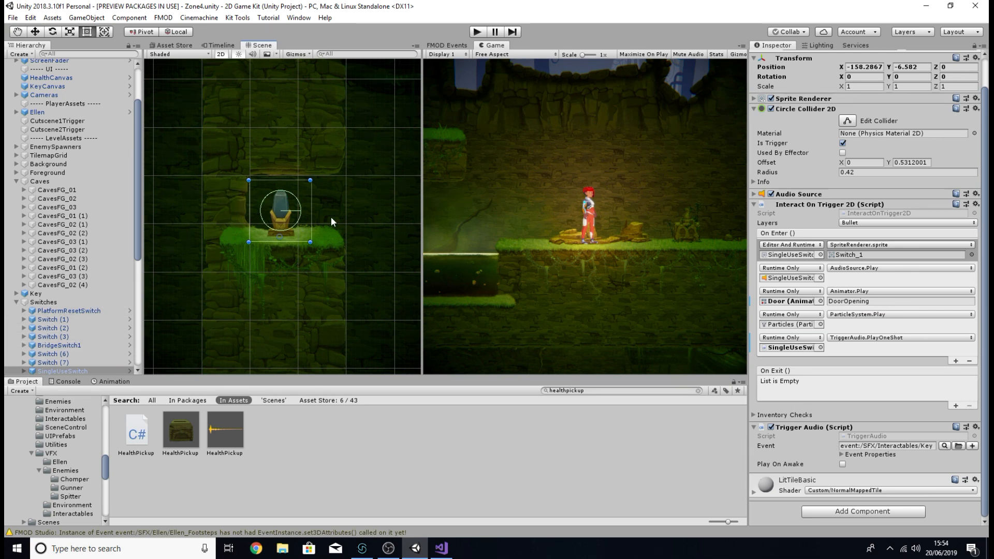
Step: Look across the Zone4 level away from the selected switch to find other interactable objects
{"action": "scroll", "coordinate": [331, 217], "scroll_direction": "down", "scroll_amount": 3}
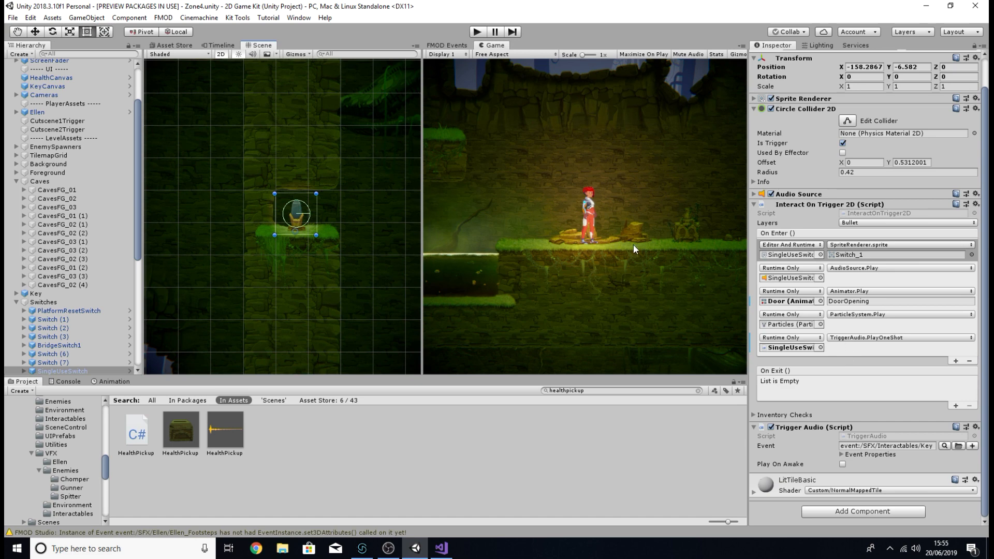
{"action": "scroll", "coordinate": [297, 238], "scroll_direction": "down", "scroll_amount": 8}
{"action": "middle_click_drag", "start_coordinate": [344, 281], "coordinate": [236, 177]}
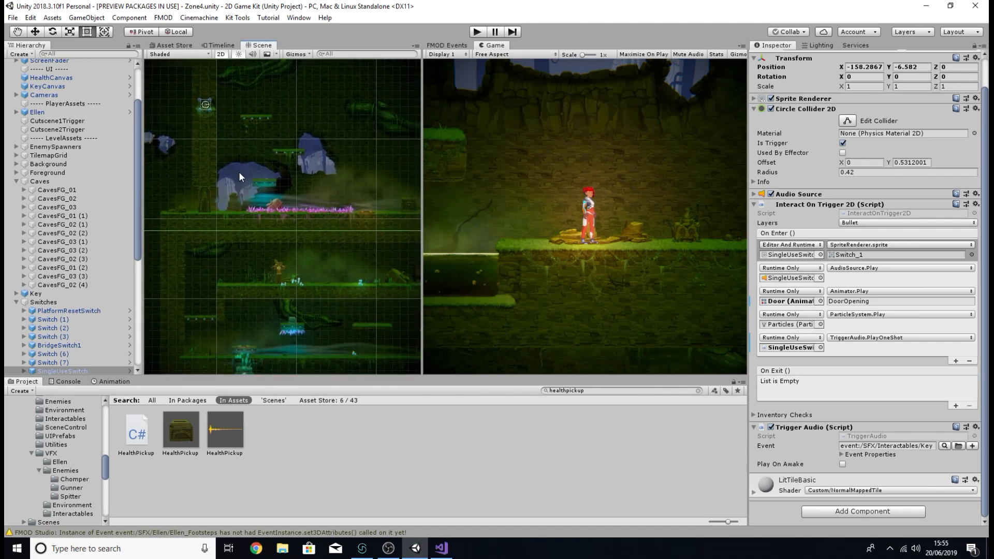